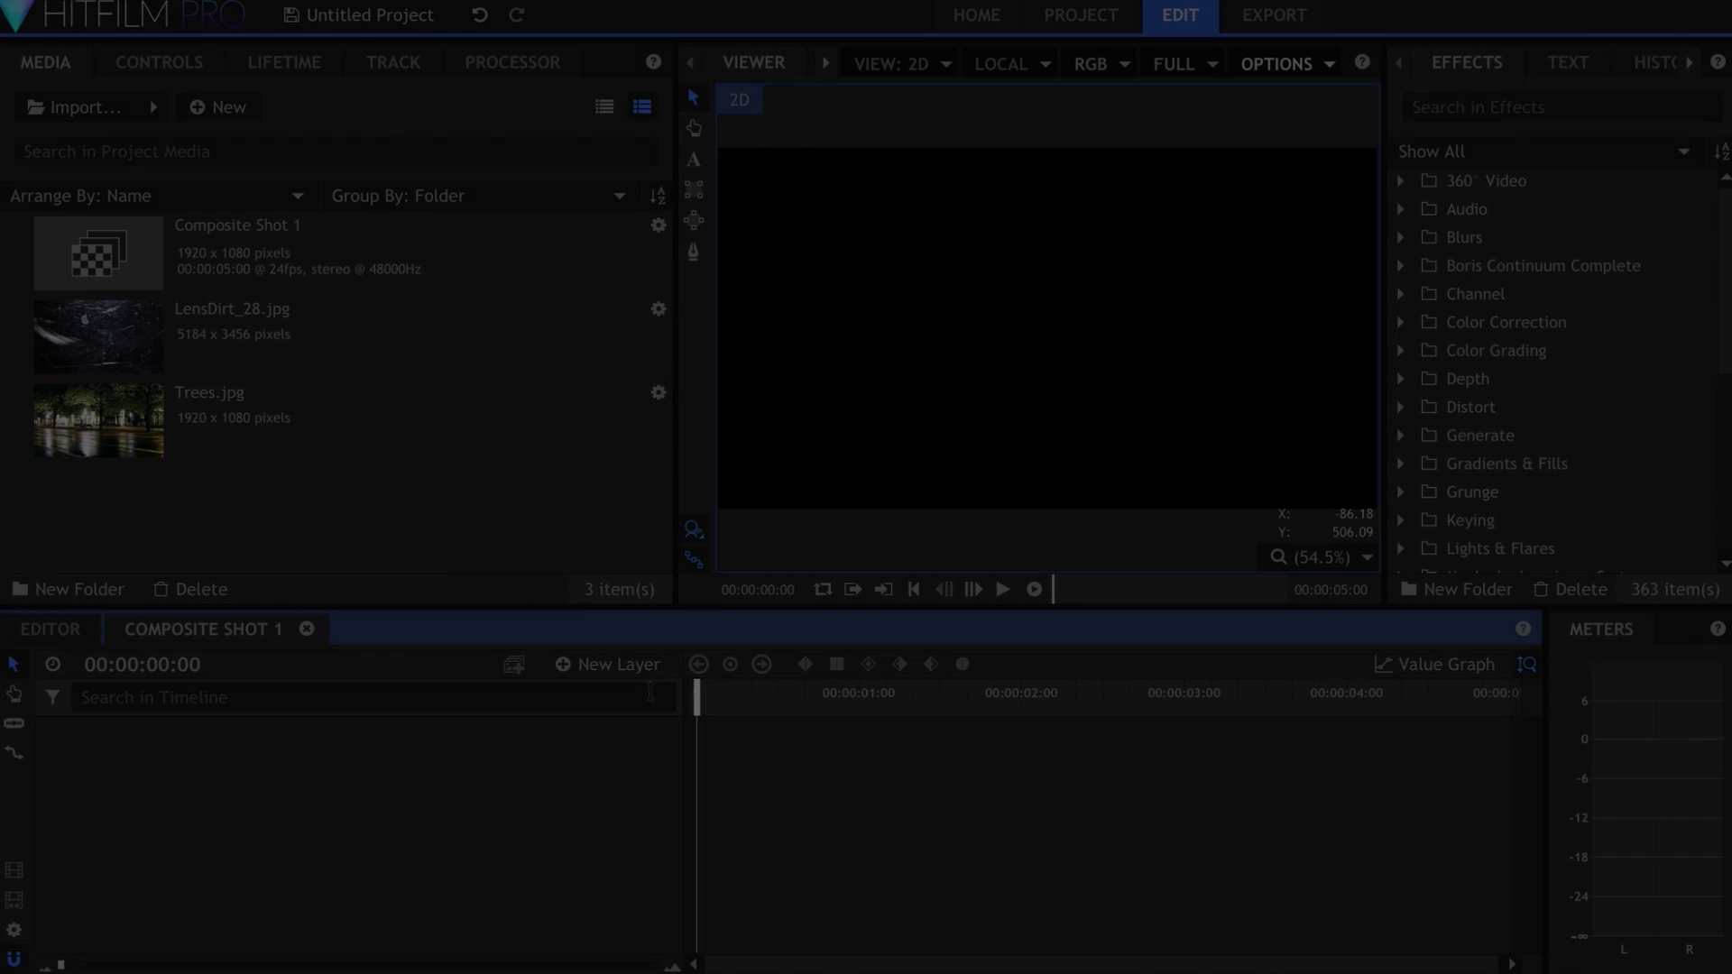
- Create a text layer 1920 wide and 800 high in the composite shot
{"action": "left_click", "coordinate": [613, 665]}
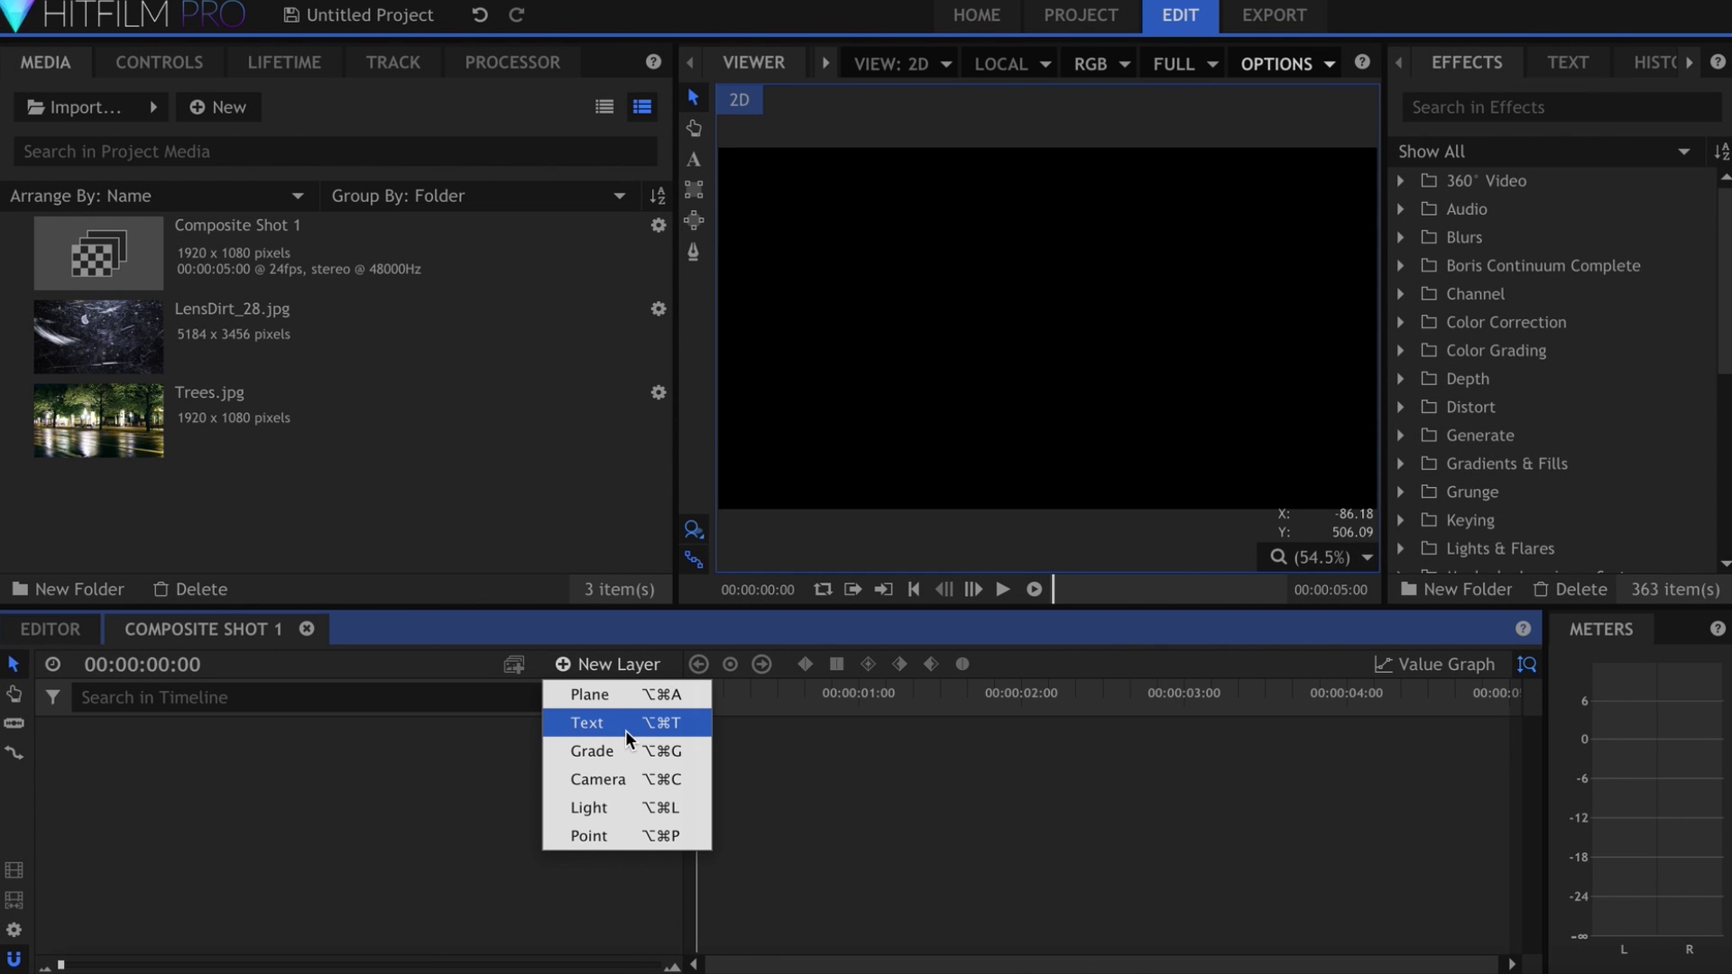
{"action": "left_click", "coordinate": [629, 729]}
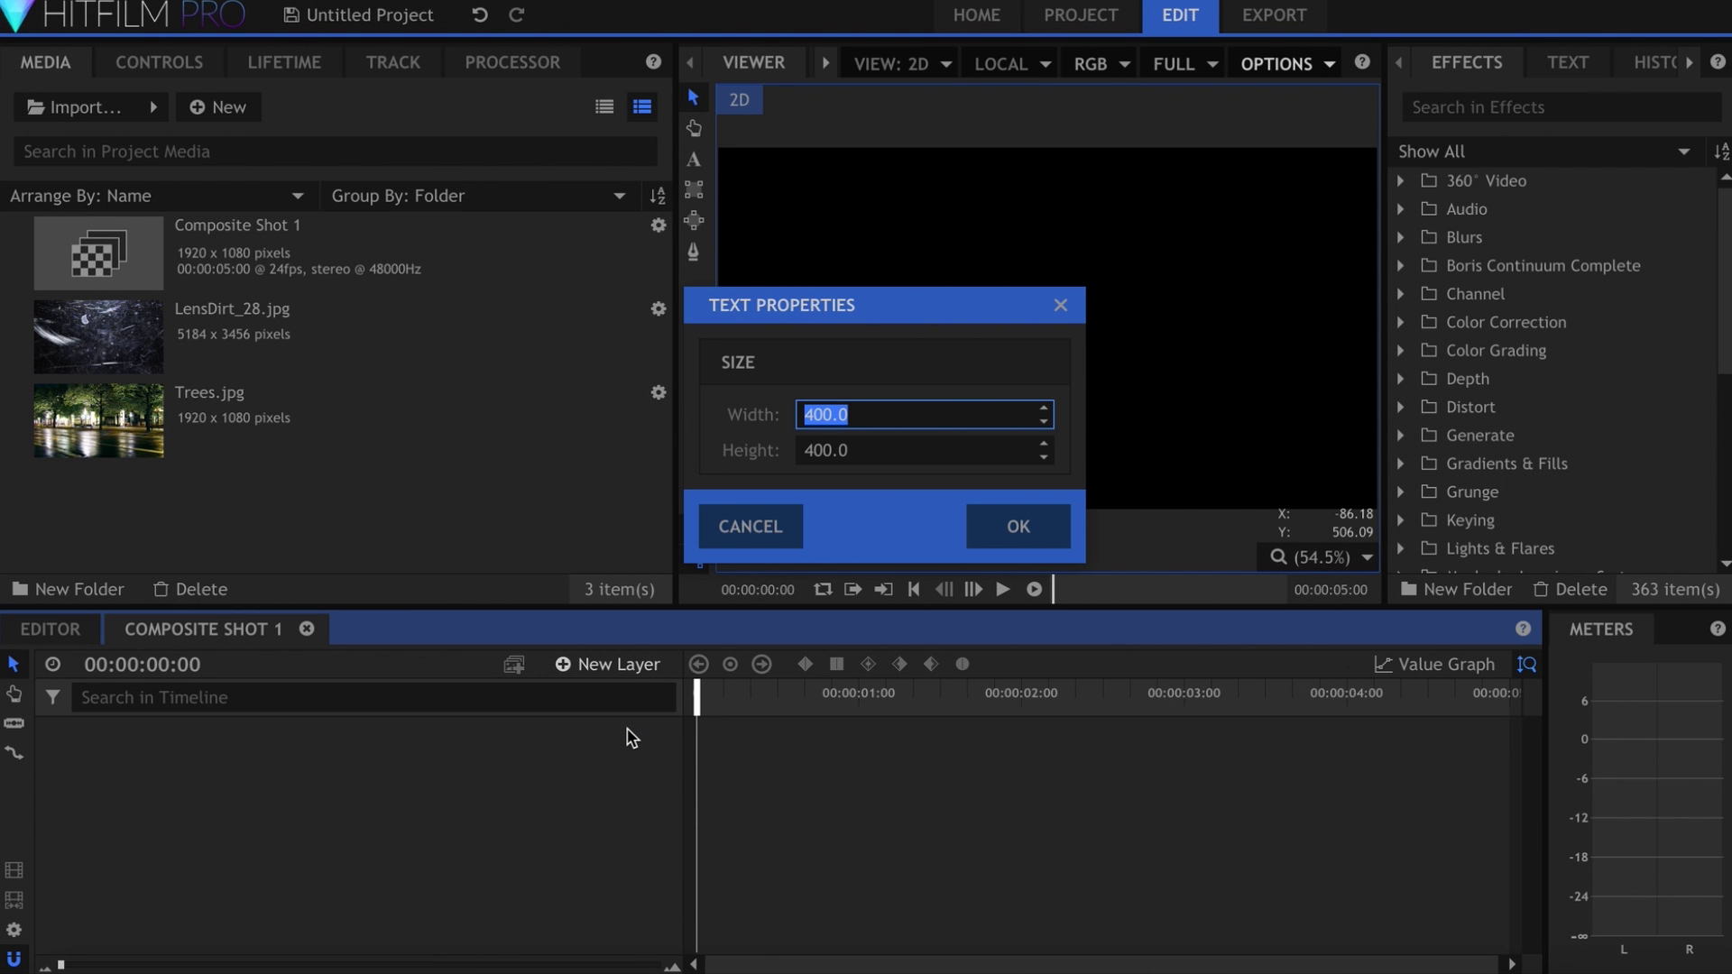
{"action": "key", "text": "Tab"}
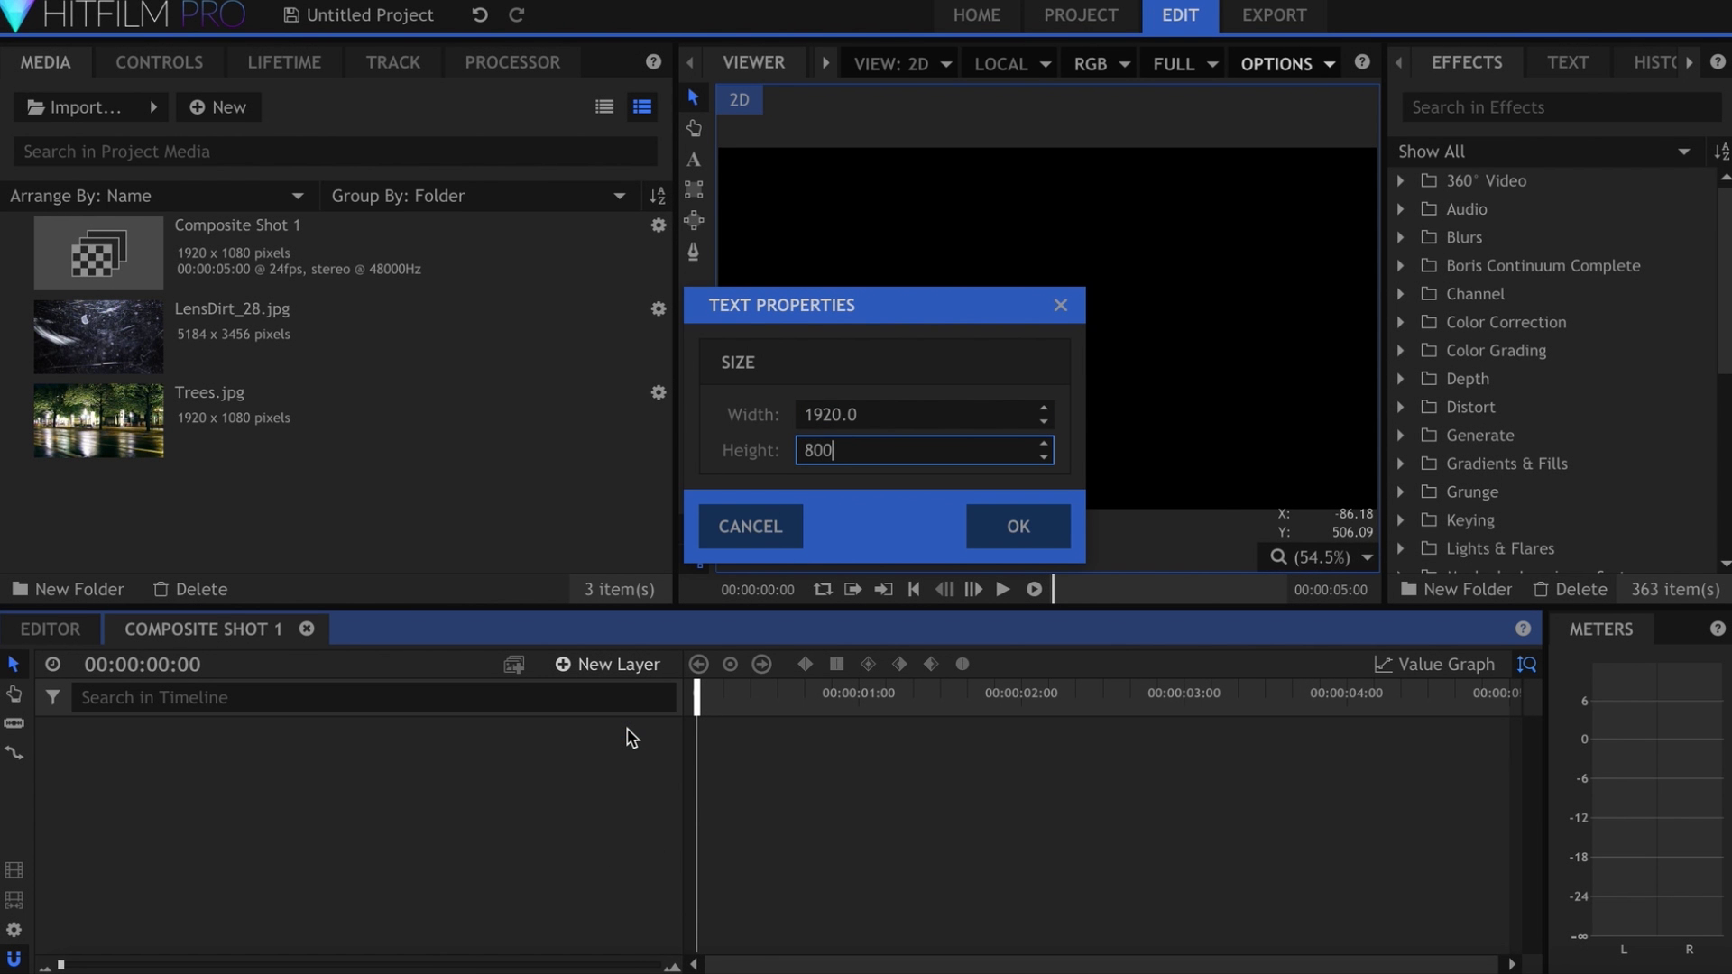
{"action": "key", "text": "Return"}
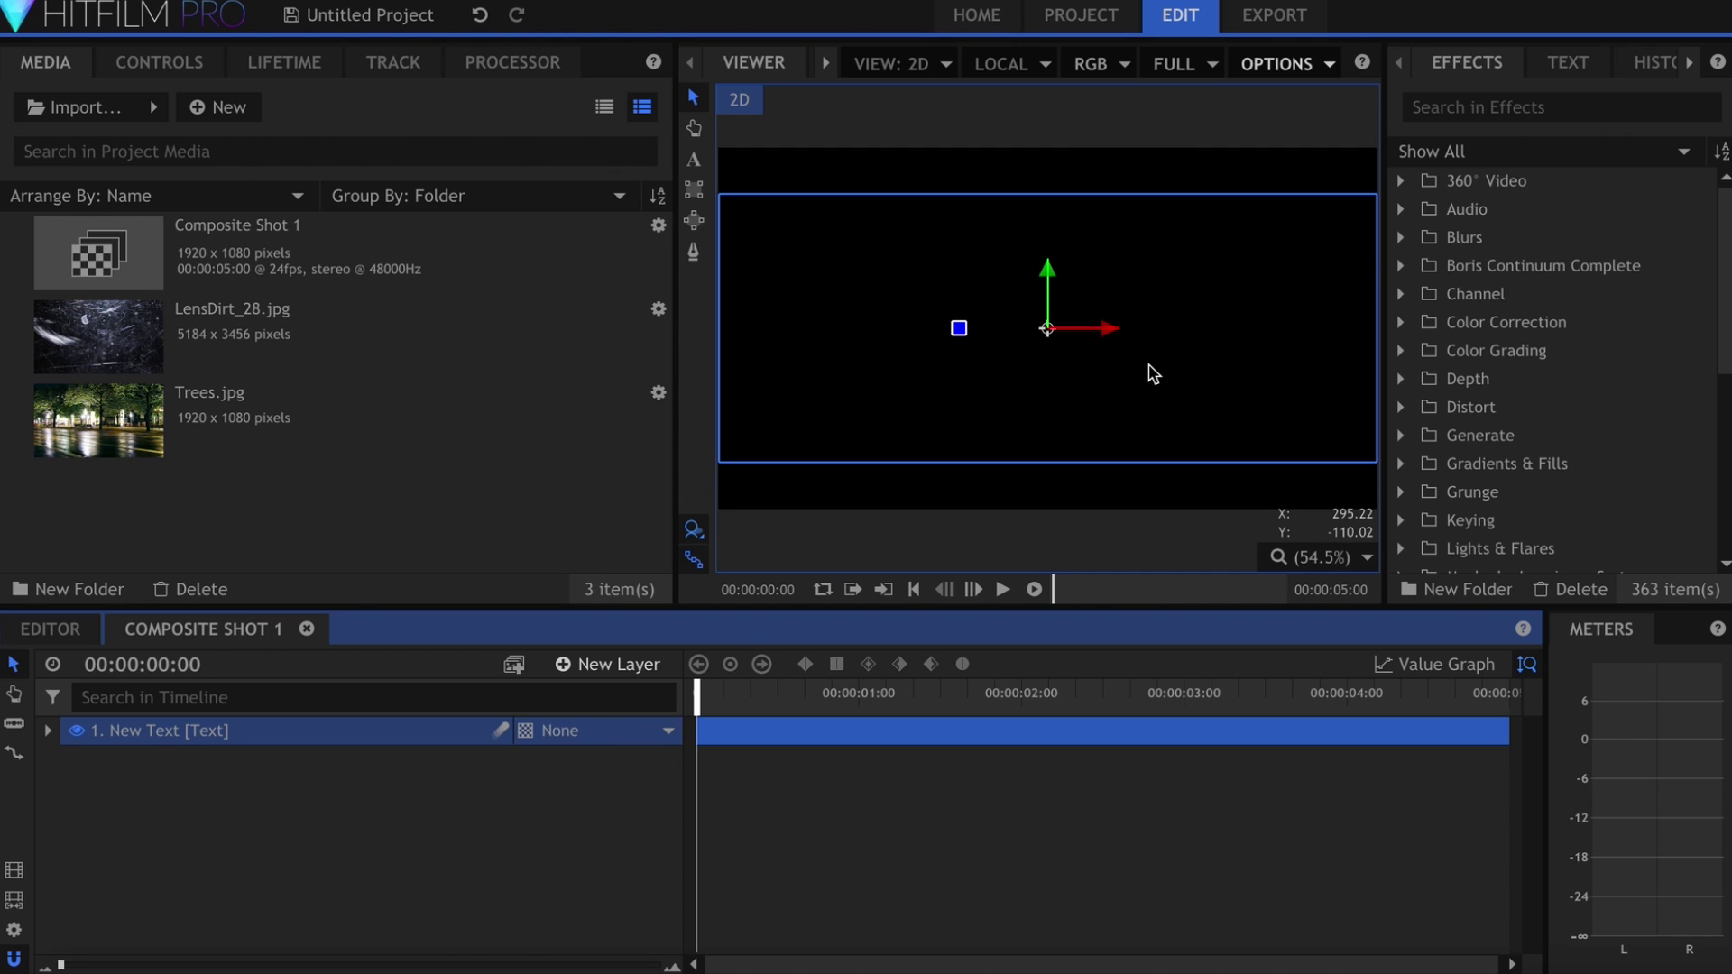
- Enter the text OPEN in the text layer and set its font size to 500
{"action": "key", "text": "t"}
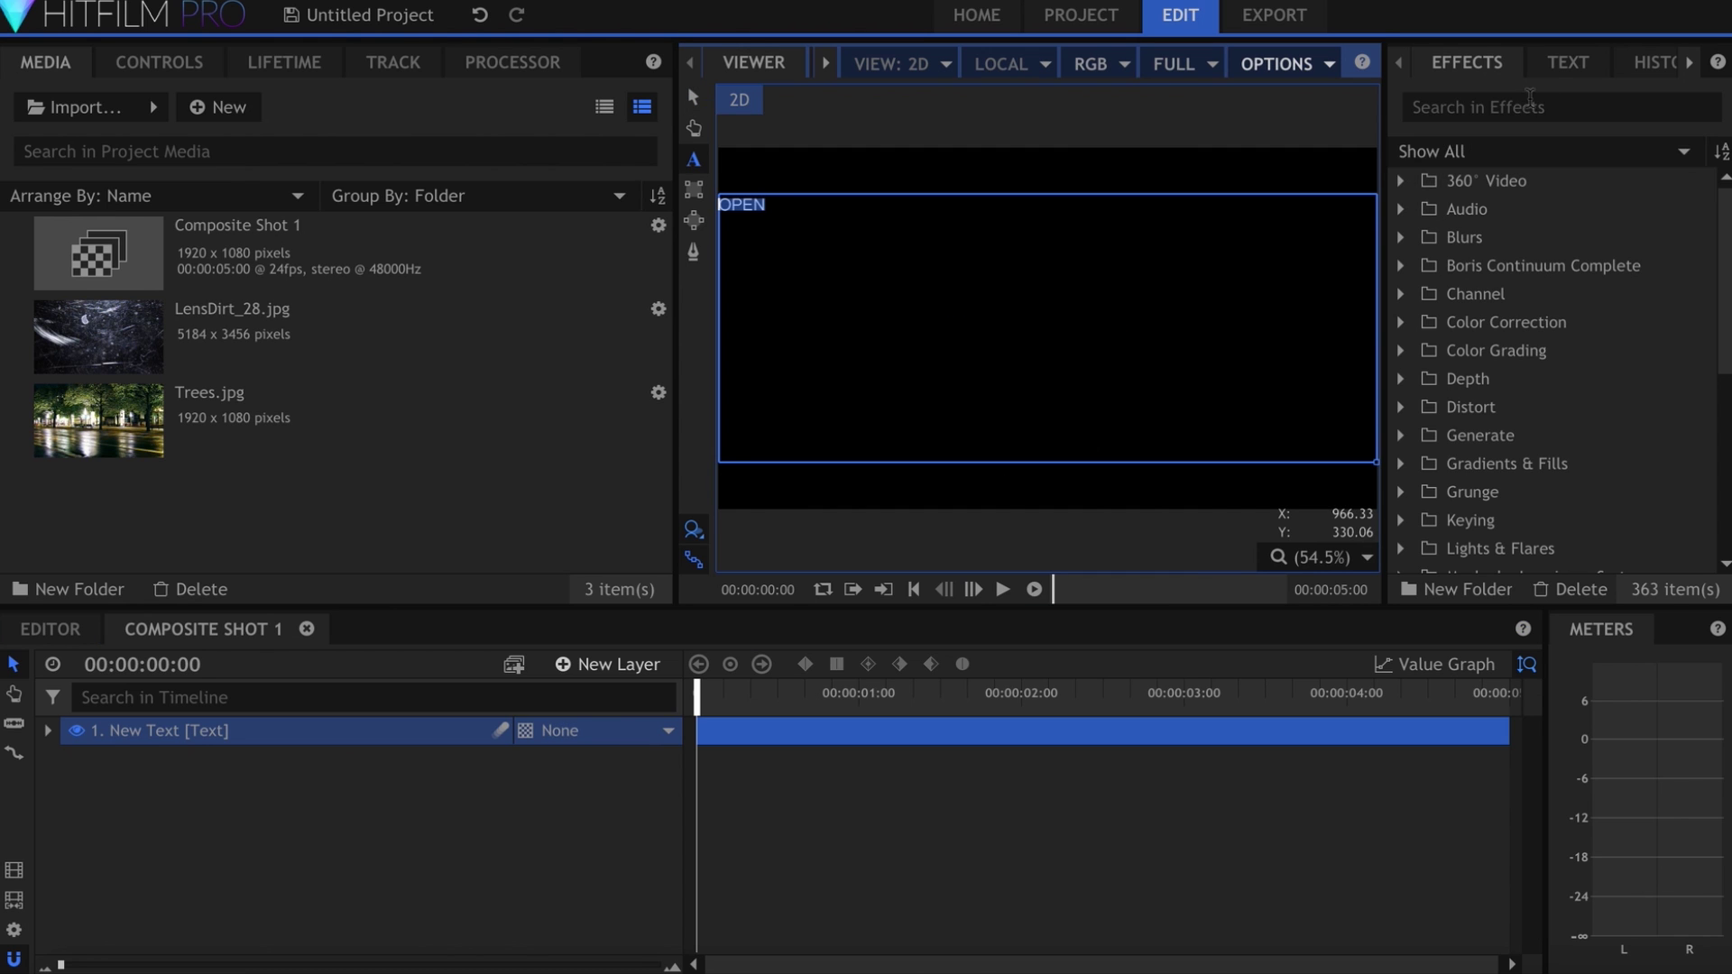
{"action": "left_click", "coordinate": [1566, 63]}
{"action": "double_click", "coordinate": [1479, 205]}
{"action": "type", "text": "500"}
{"action": "key", "text": "Return"}
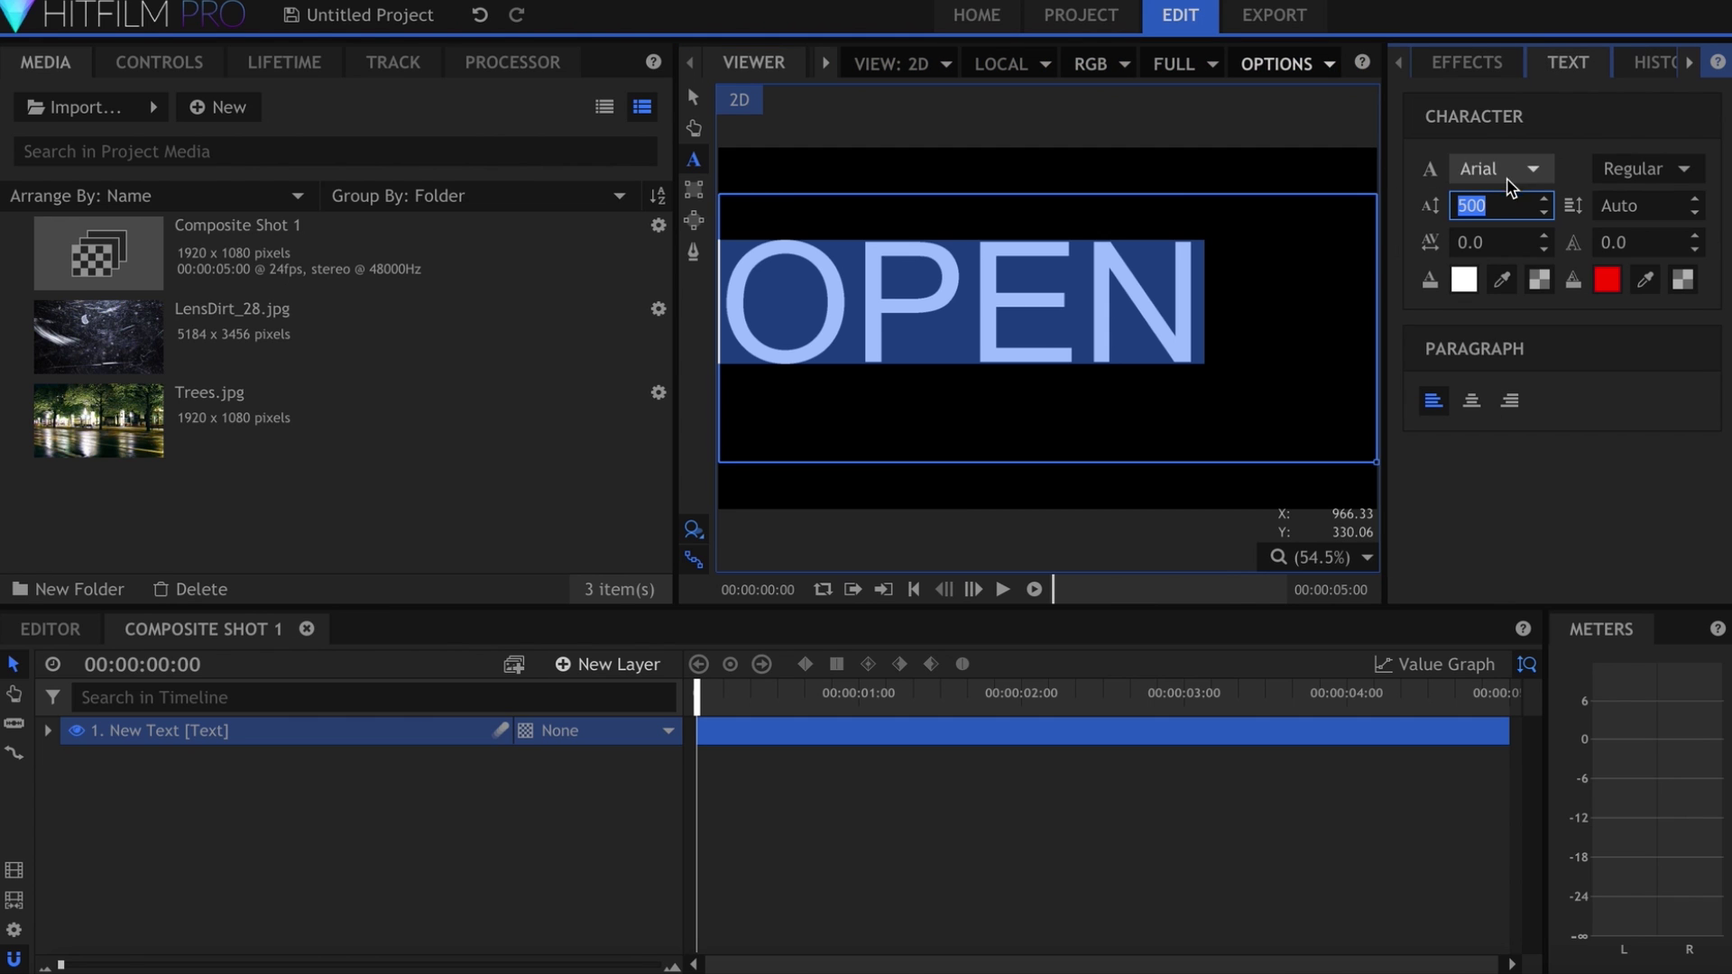
- Set the OPEN text's font to eurofurence light and centre its paragraph alignment
{"action": "left_click", "coordinate": [1502, 169]}
{"action": "key", "text": "e"}
{"action": "key", "text": "e"}
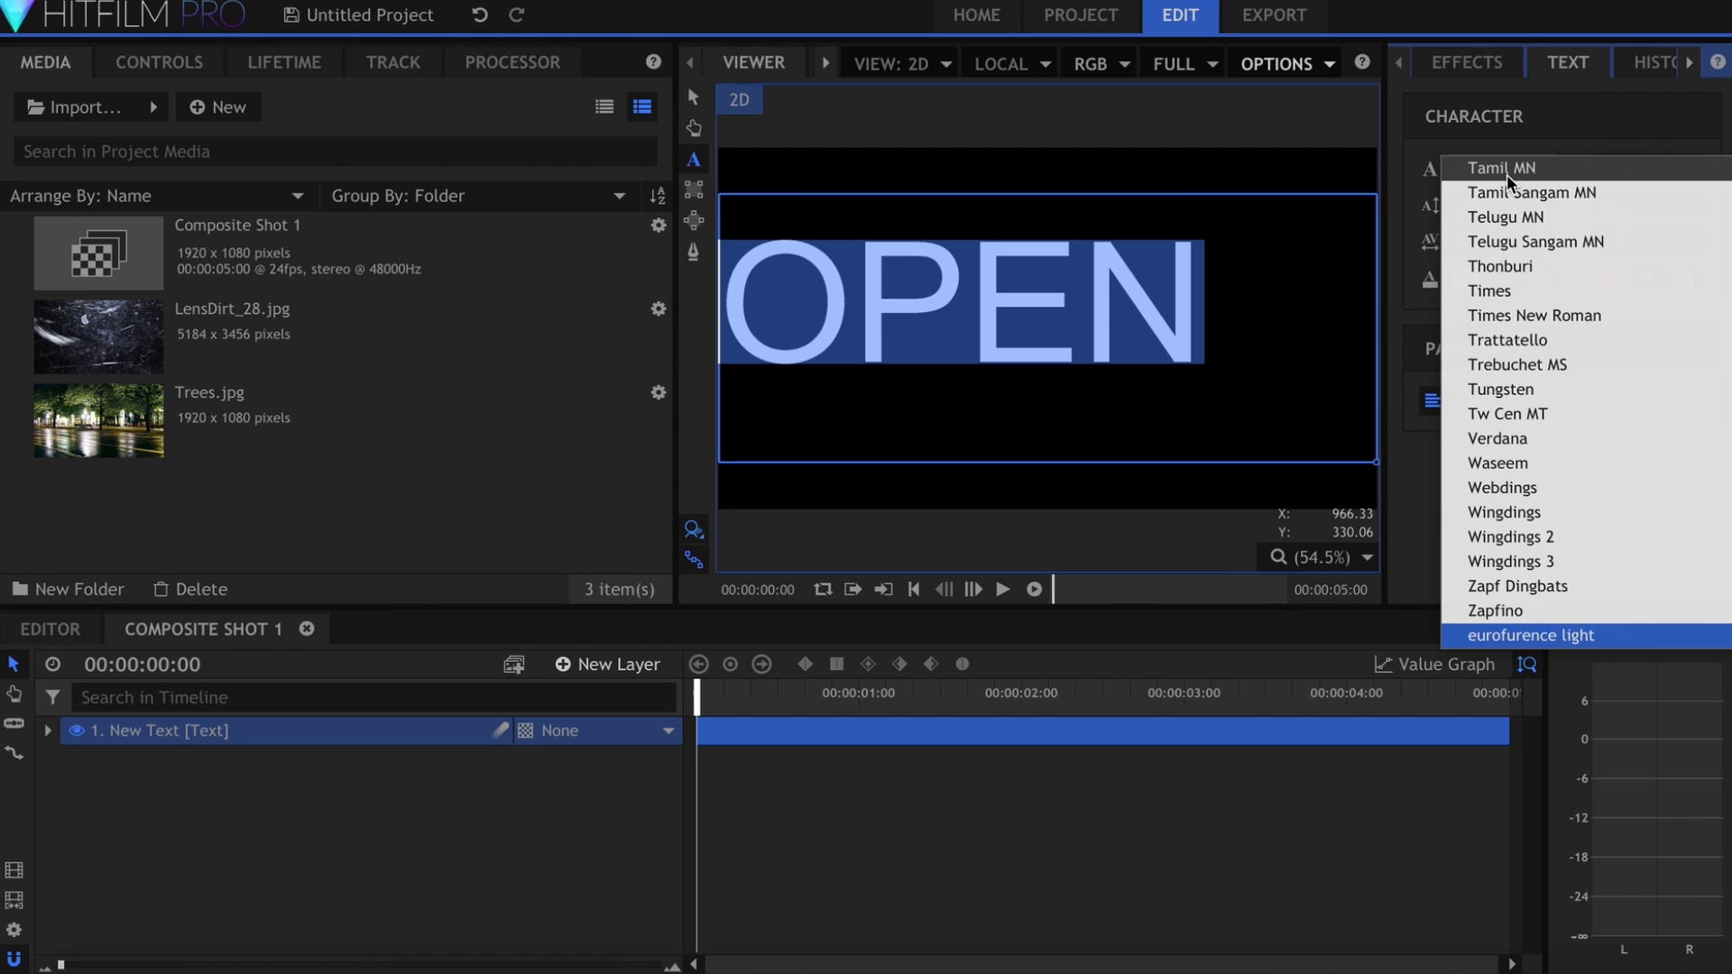
{"action": "key", "text": "Return"}
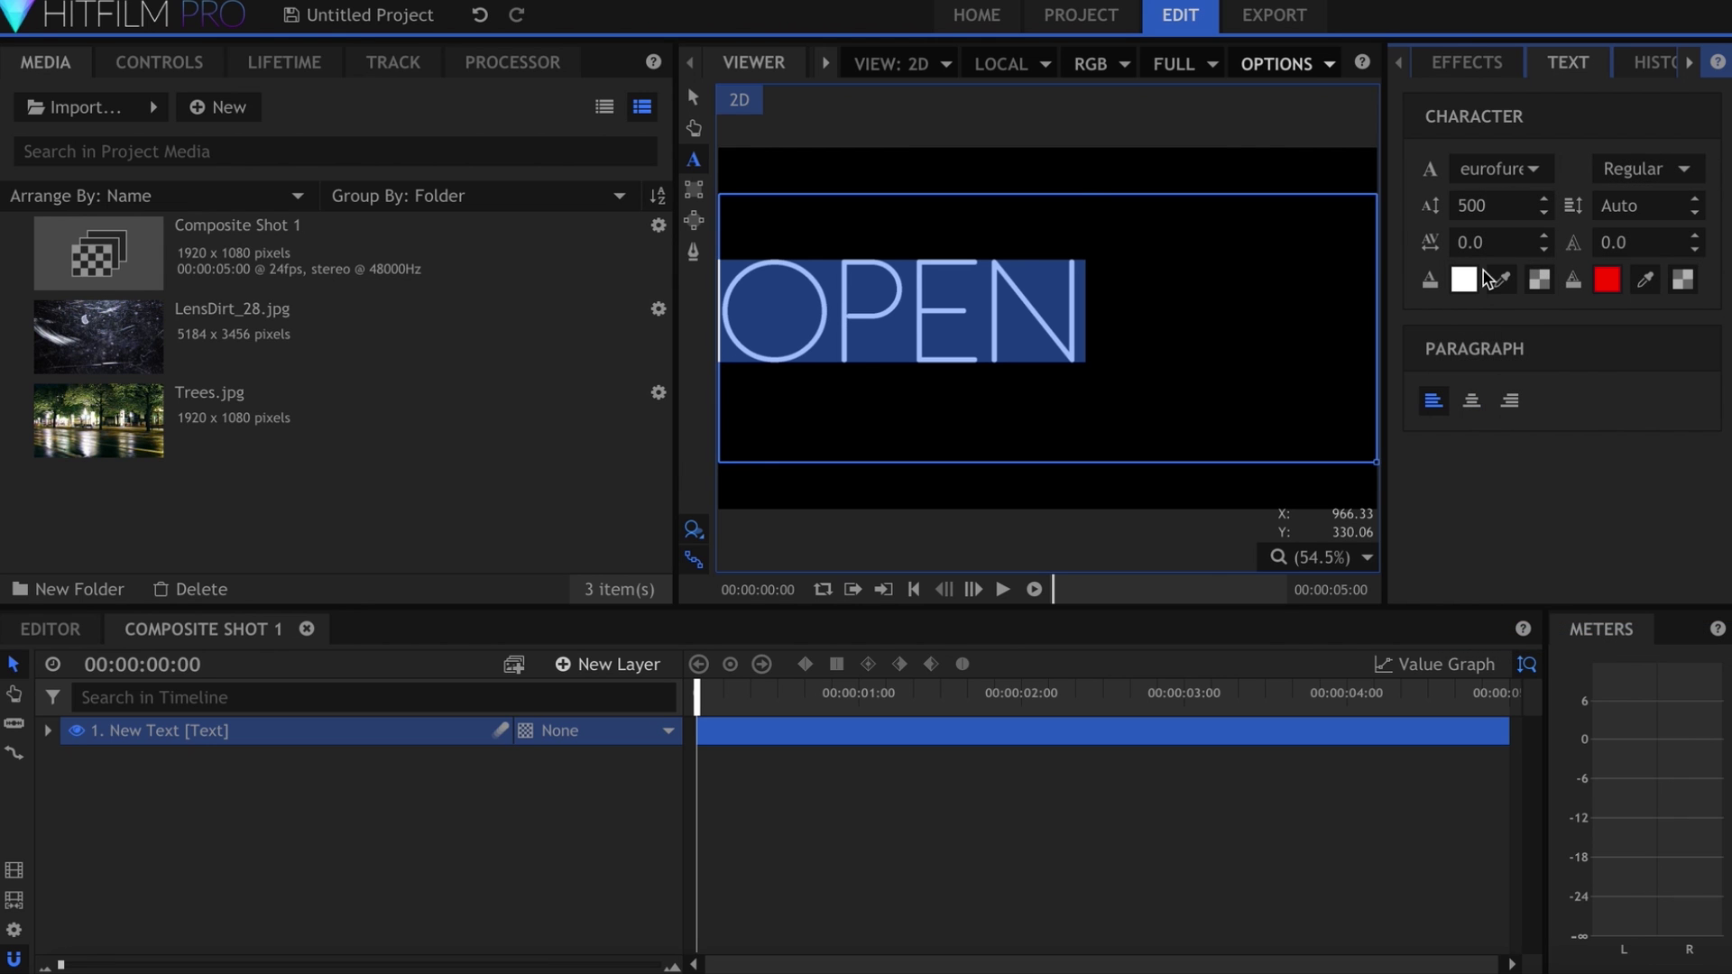
{"action": "left_click", "coordinate": [1471, 403]}
- Move OPEN down toward the vertical middle of the text box by adding line breaks above it, and deselect the layer
{"action": "left_click", "coordinate": [933, 323]}
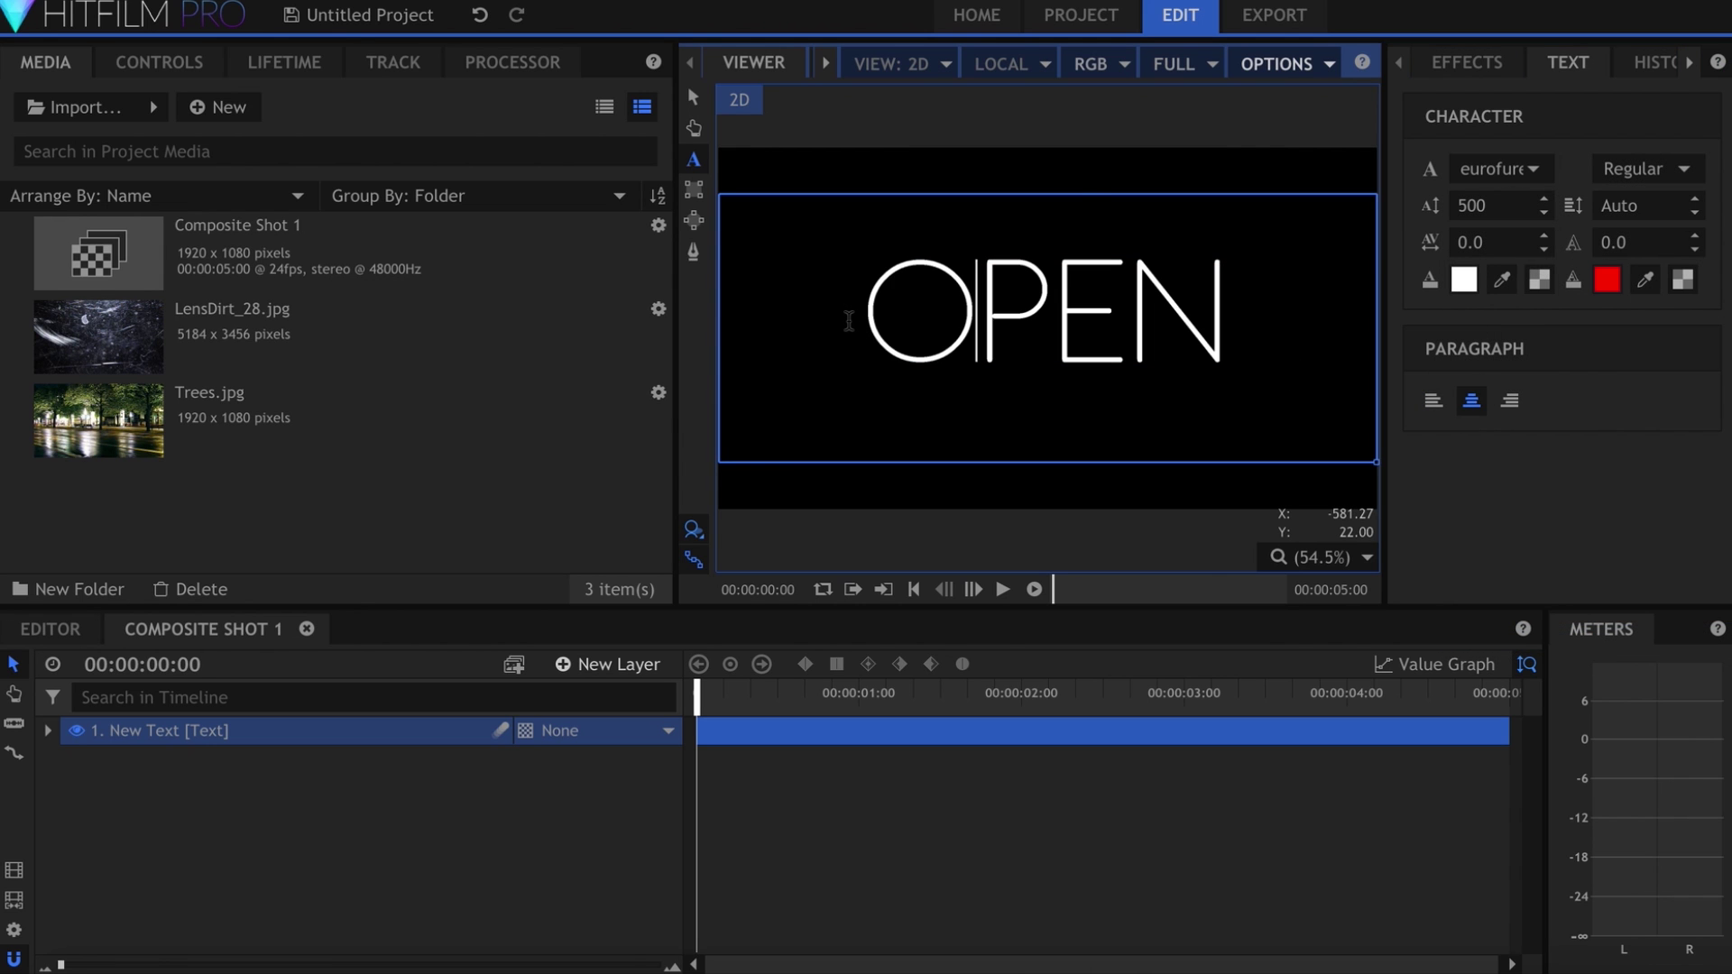
{"action": "key", "text": "Return"}
{"action": "key", "text": "Return"}
{"action": "key", "text": "Return"}
{"action": "key", "text": "Return"}
{"action": "key", "text": "Return"}
{"action": "key", "text": "Return"}
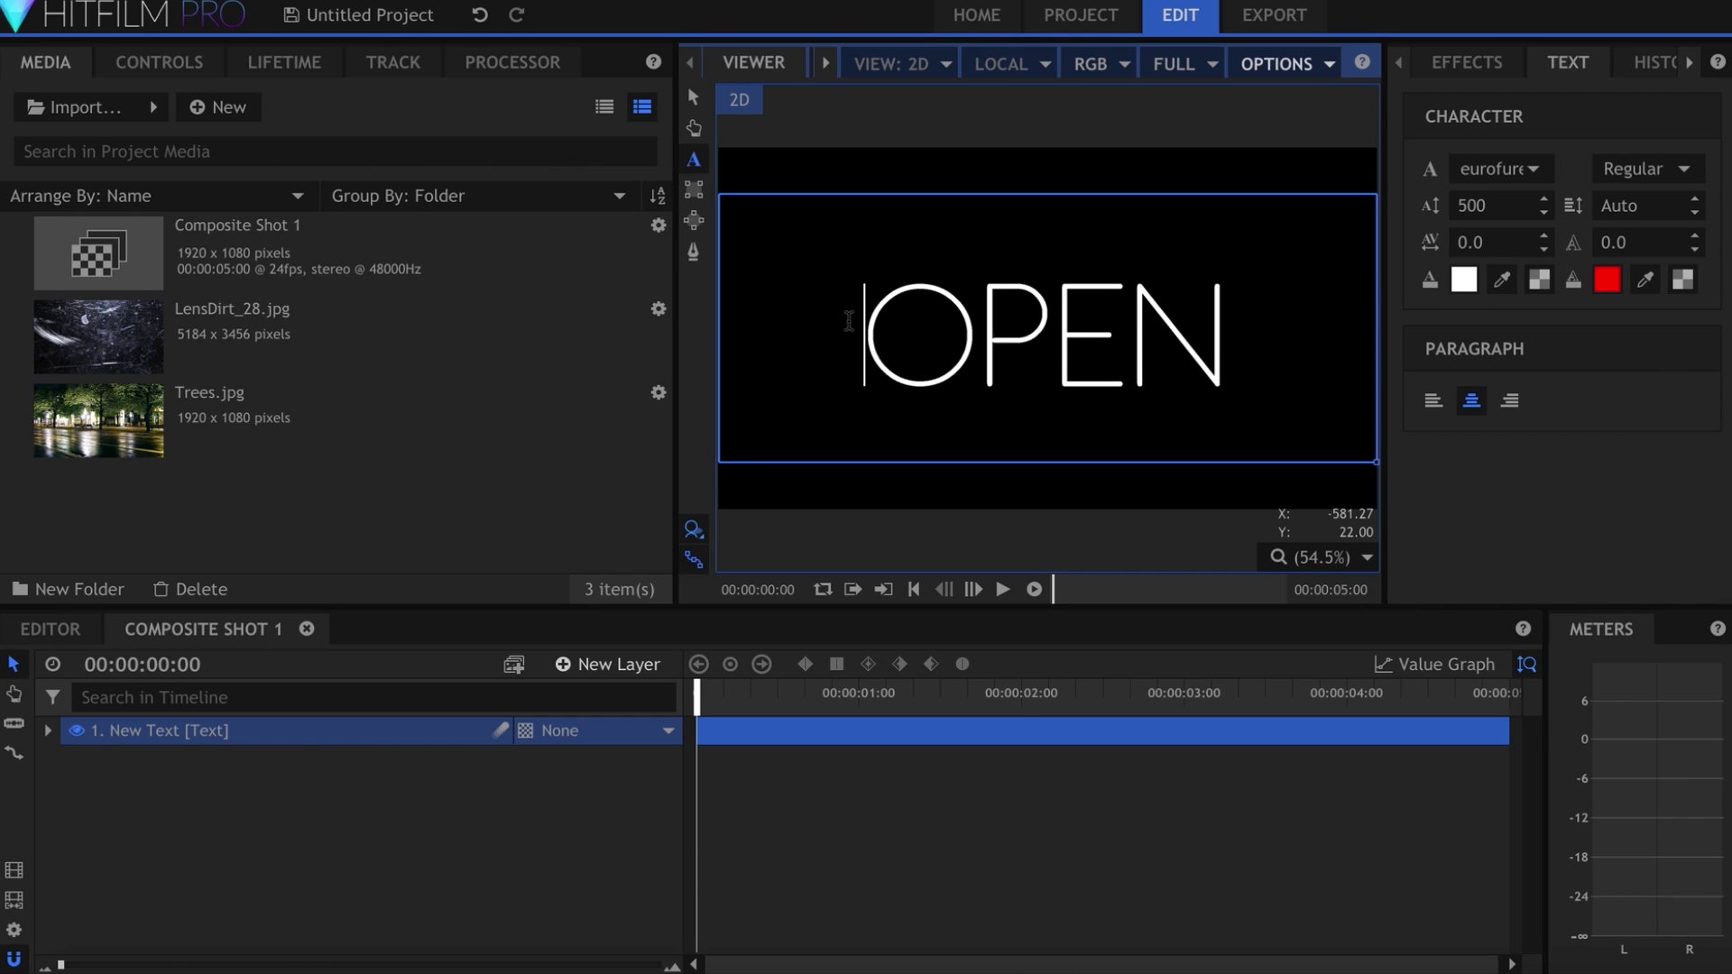
{"action": "left_click", "coordinate": [456, 769]}
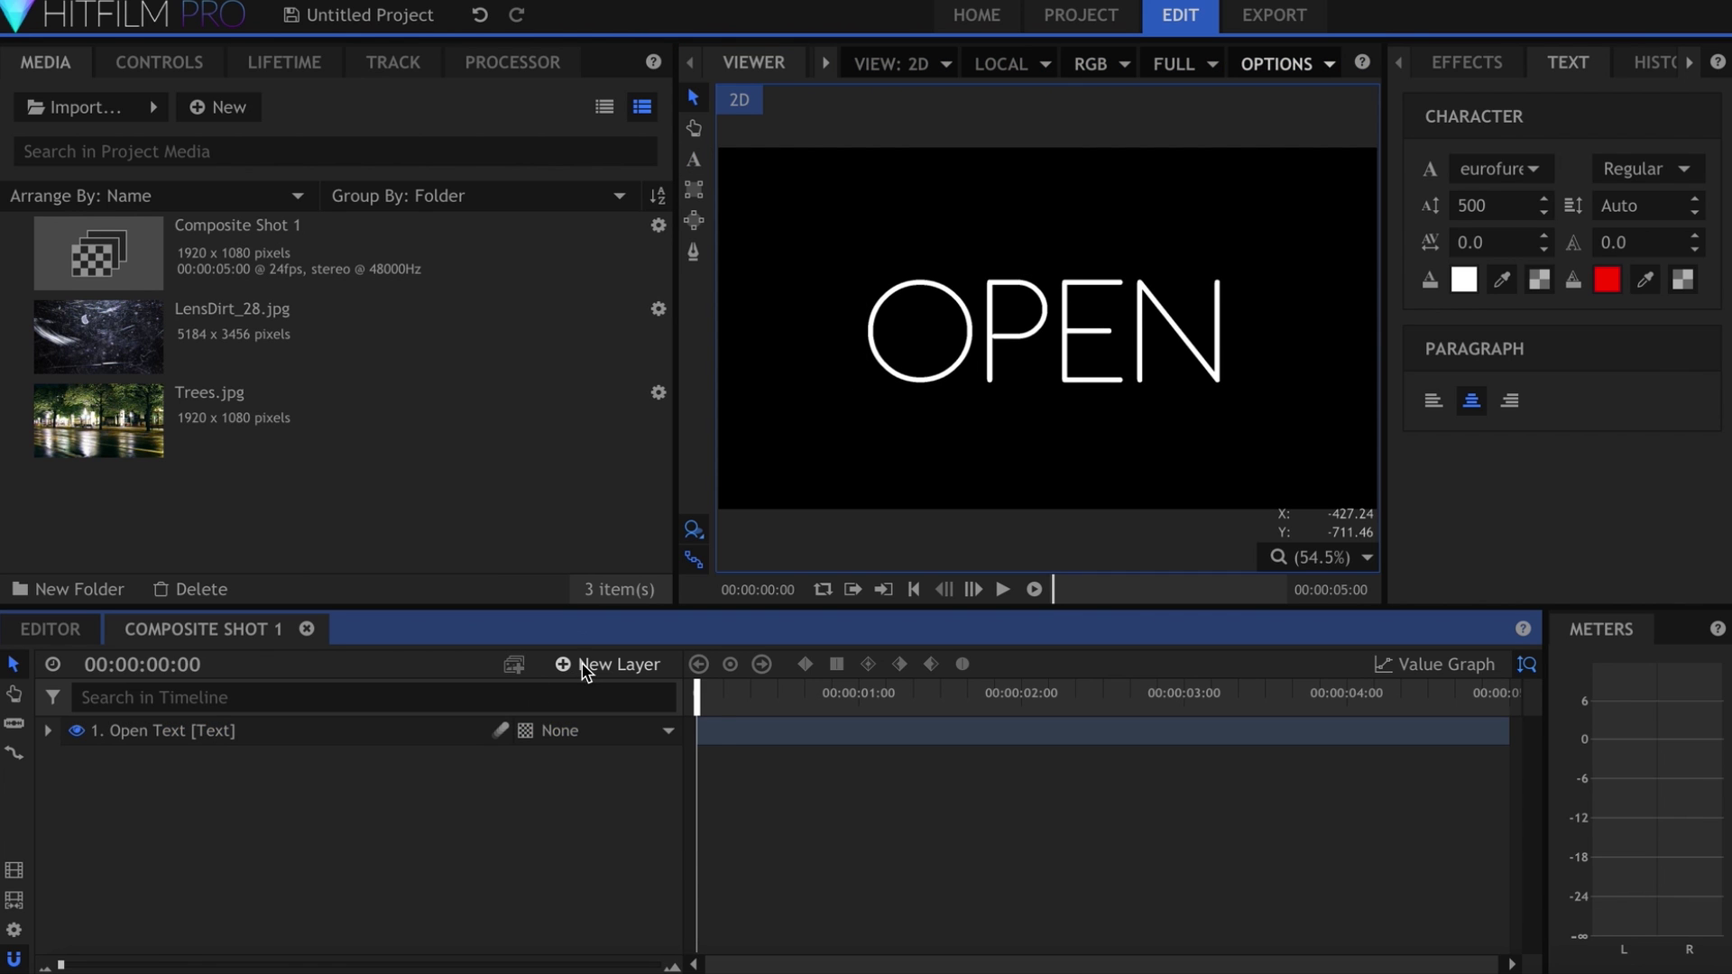
- Create a black 1920 x 1080 plane layer named Neon Path
{"action": "left_click", "coordinate": [587, 675]}
{"action": "left_click", "coordinate": [591, 695]}
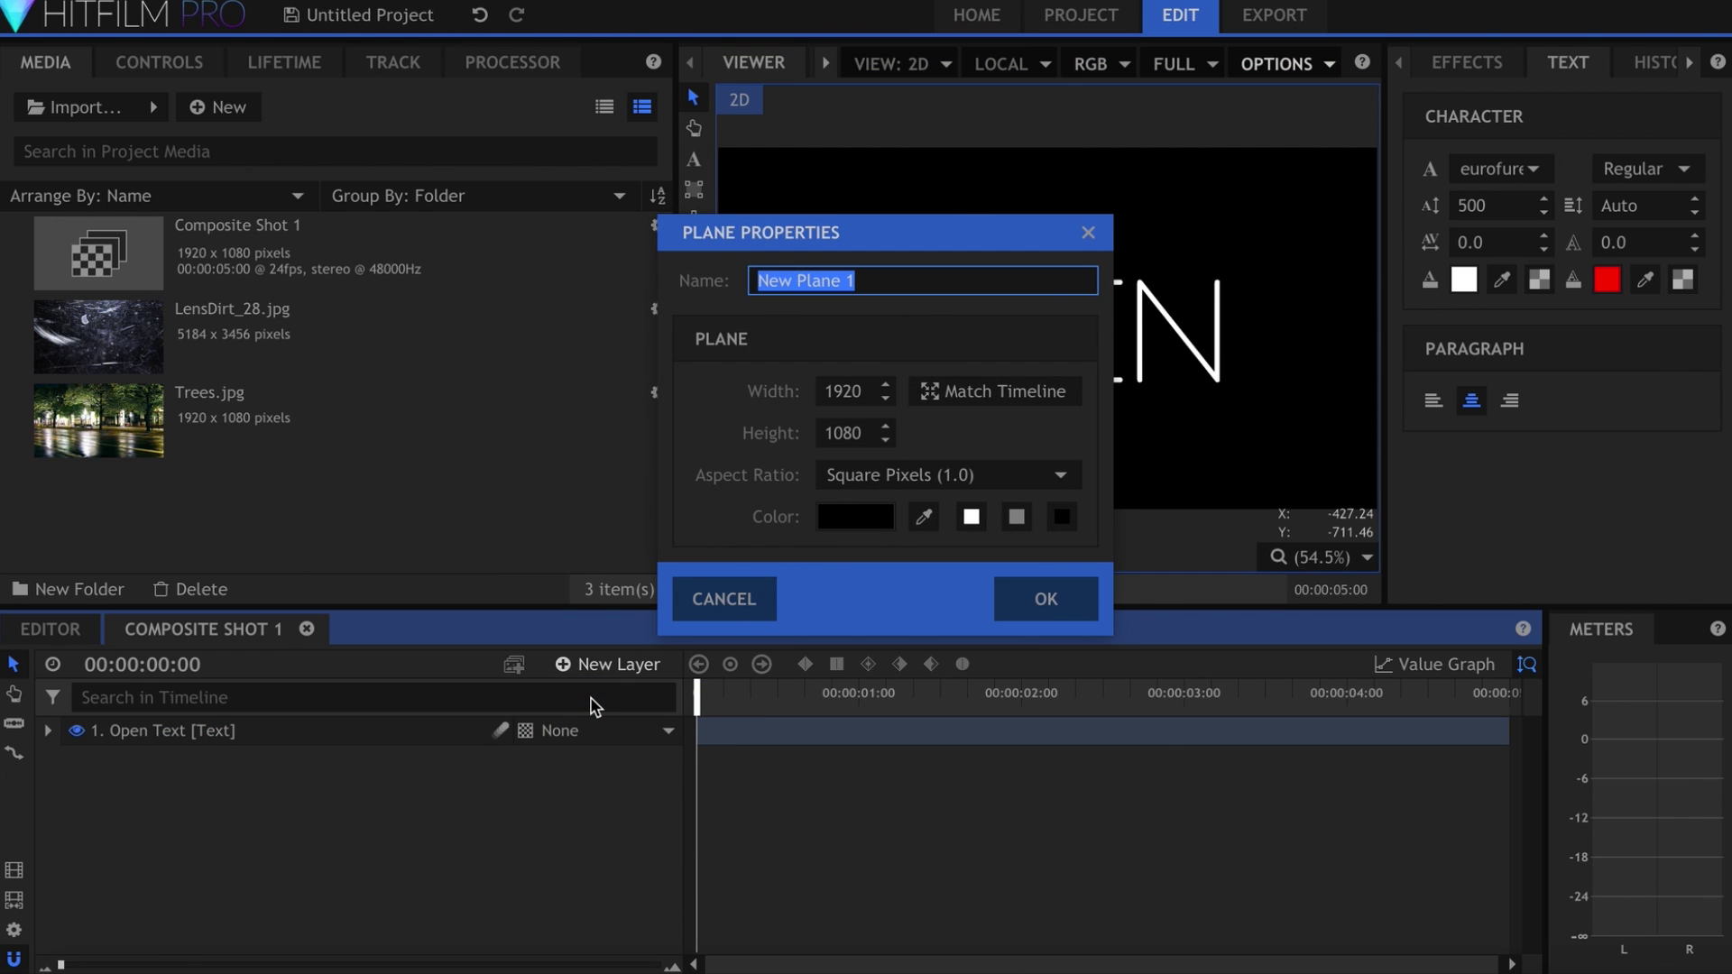
{"action": "type", "text": "Neon Path"}
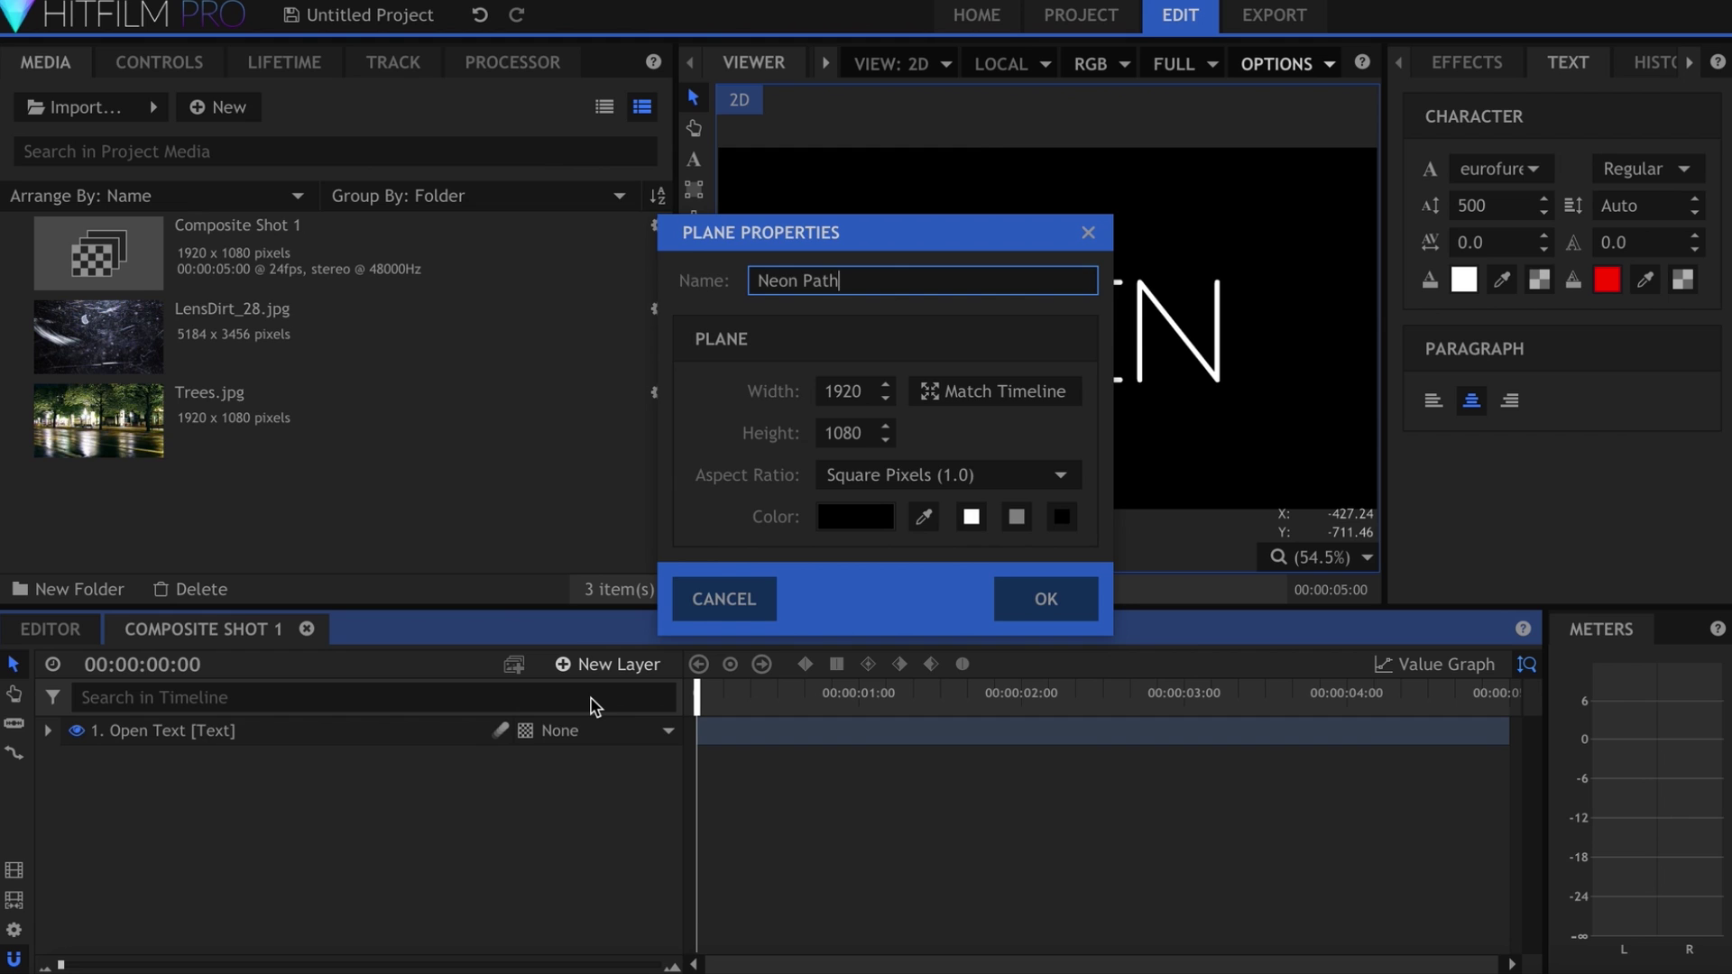
{"action": "key", "text": "Return"}
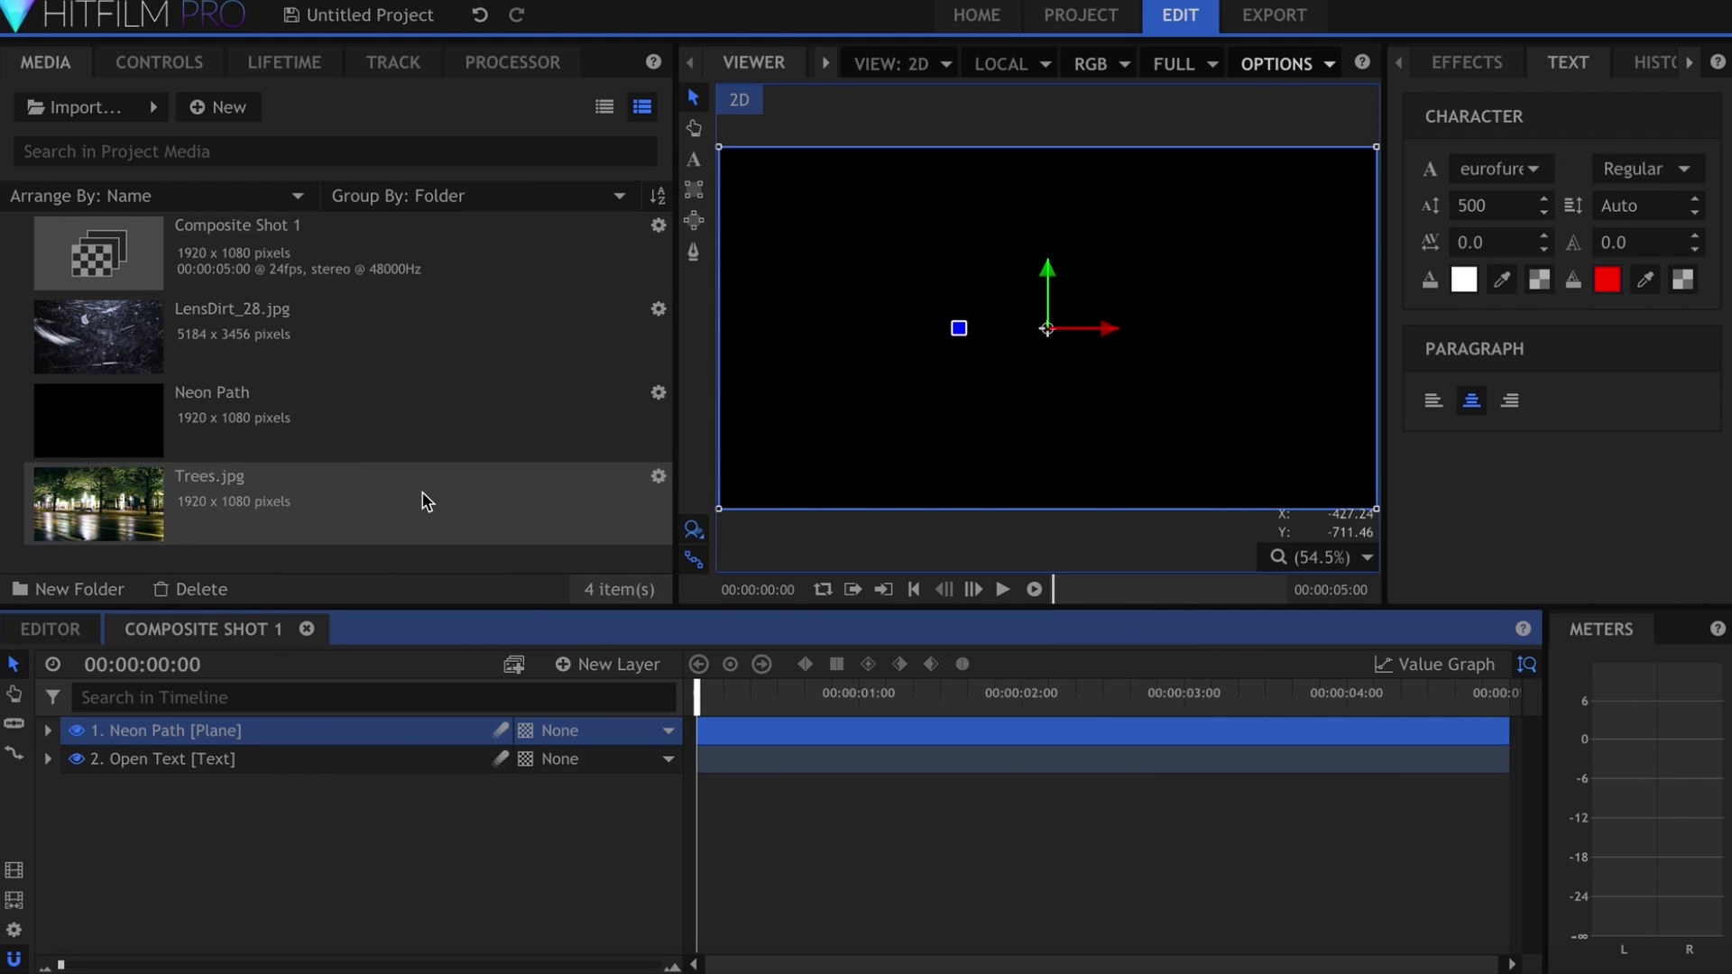
- Add the Neon Path effect from the Generate category to the Neon Path plane
{"action": "left_click", "coordinate": [126, 63]}
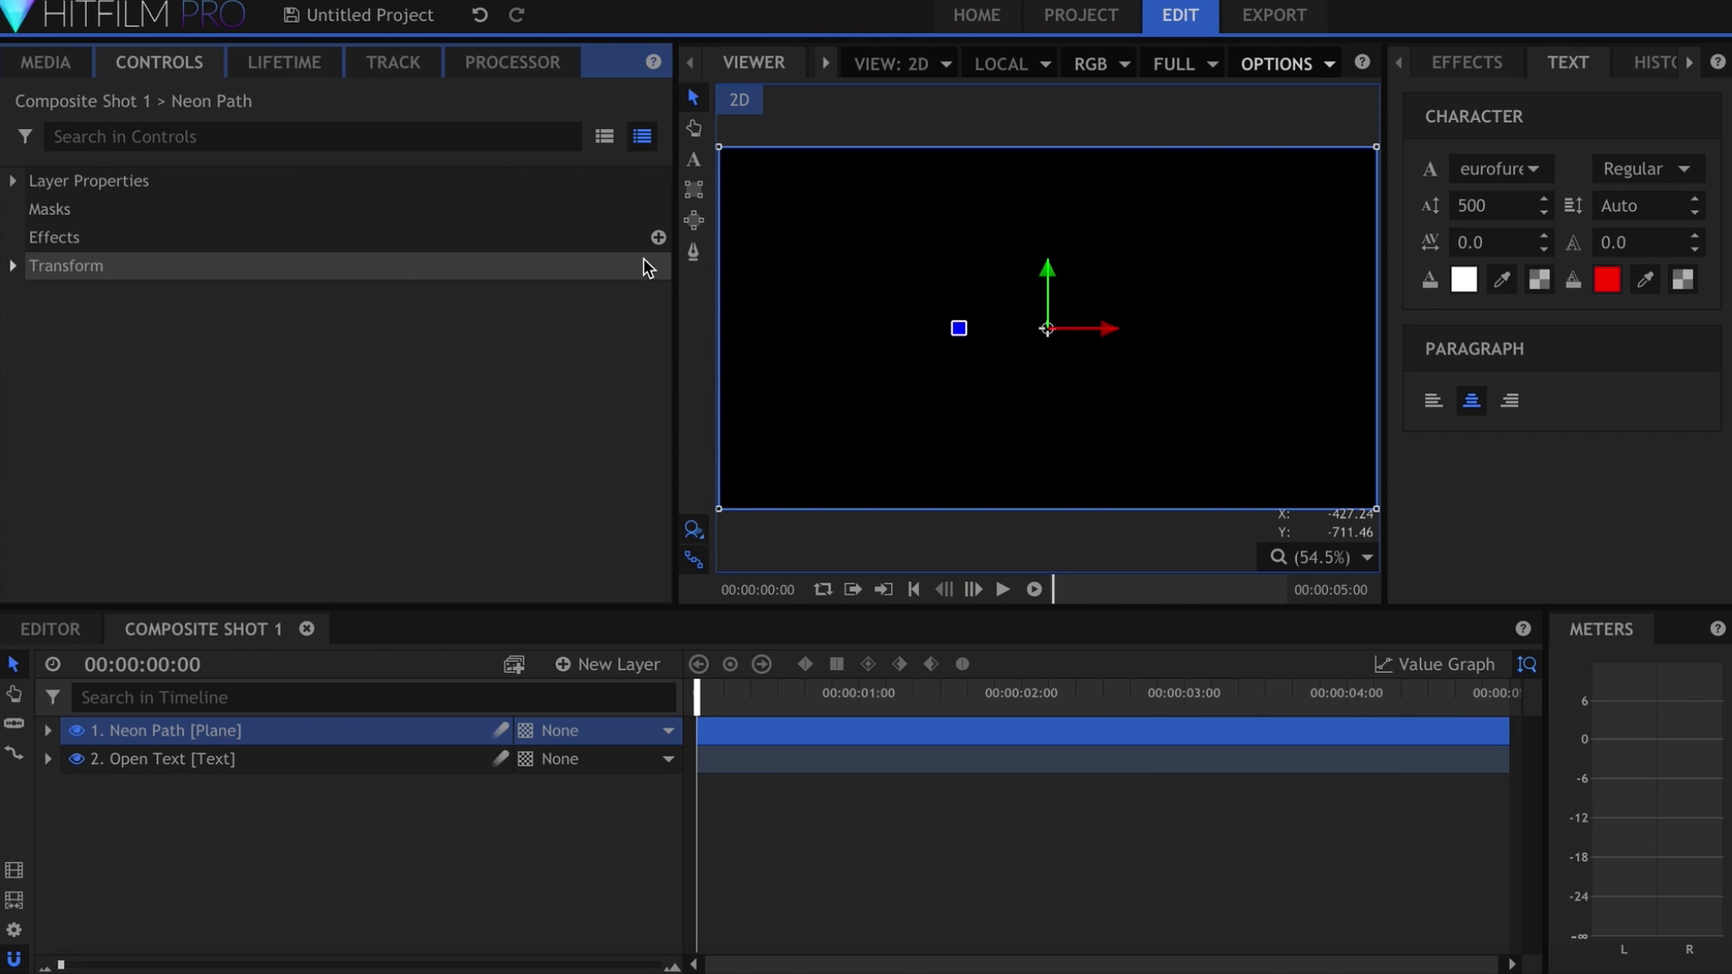
{"action": "left_click", "coordinate": [658, 237]}
{"action": "mouse_move", "coordinate": [814, 528]}
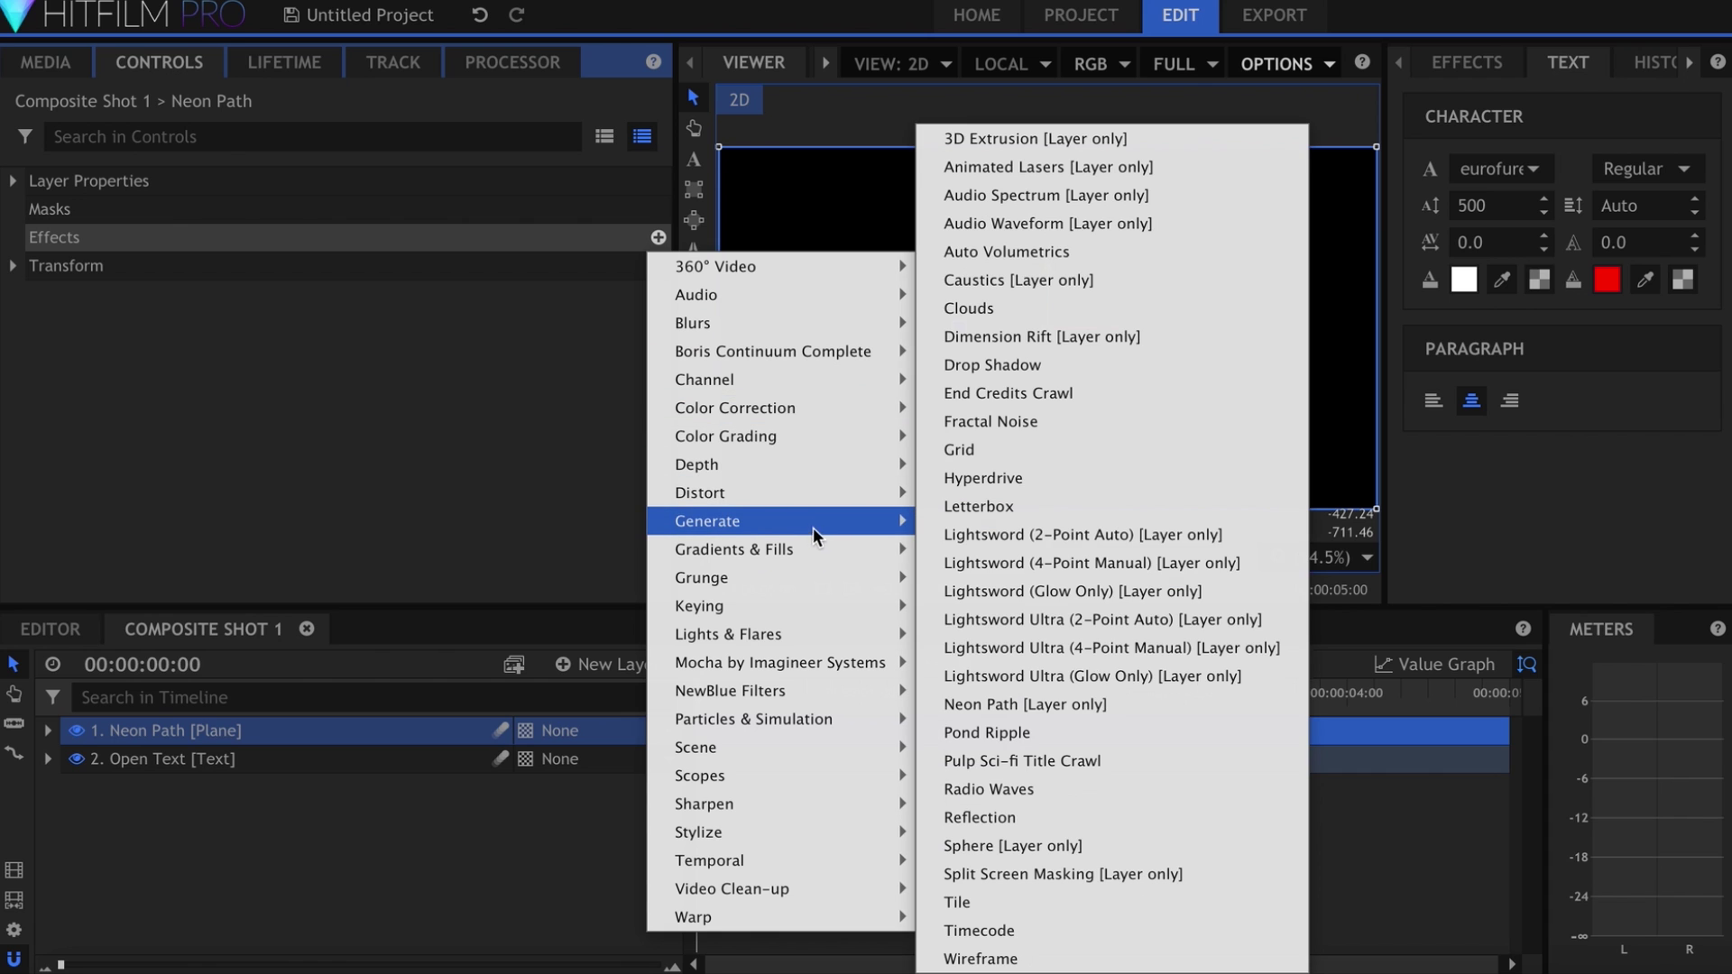
{"action": "left_click", "coordinate": [1078, 707]}
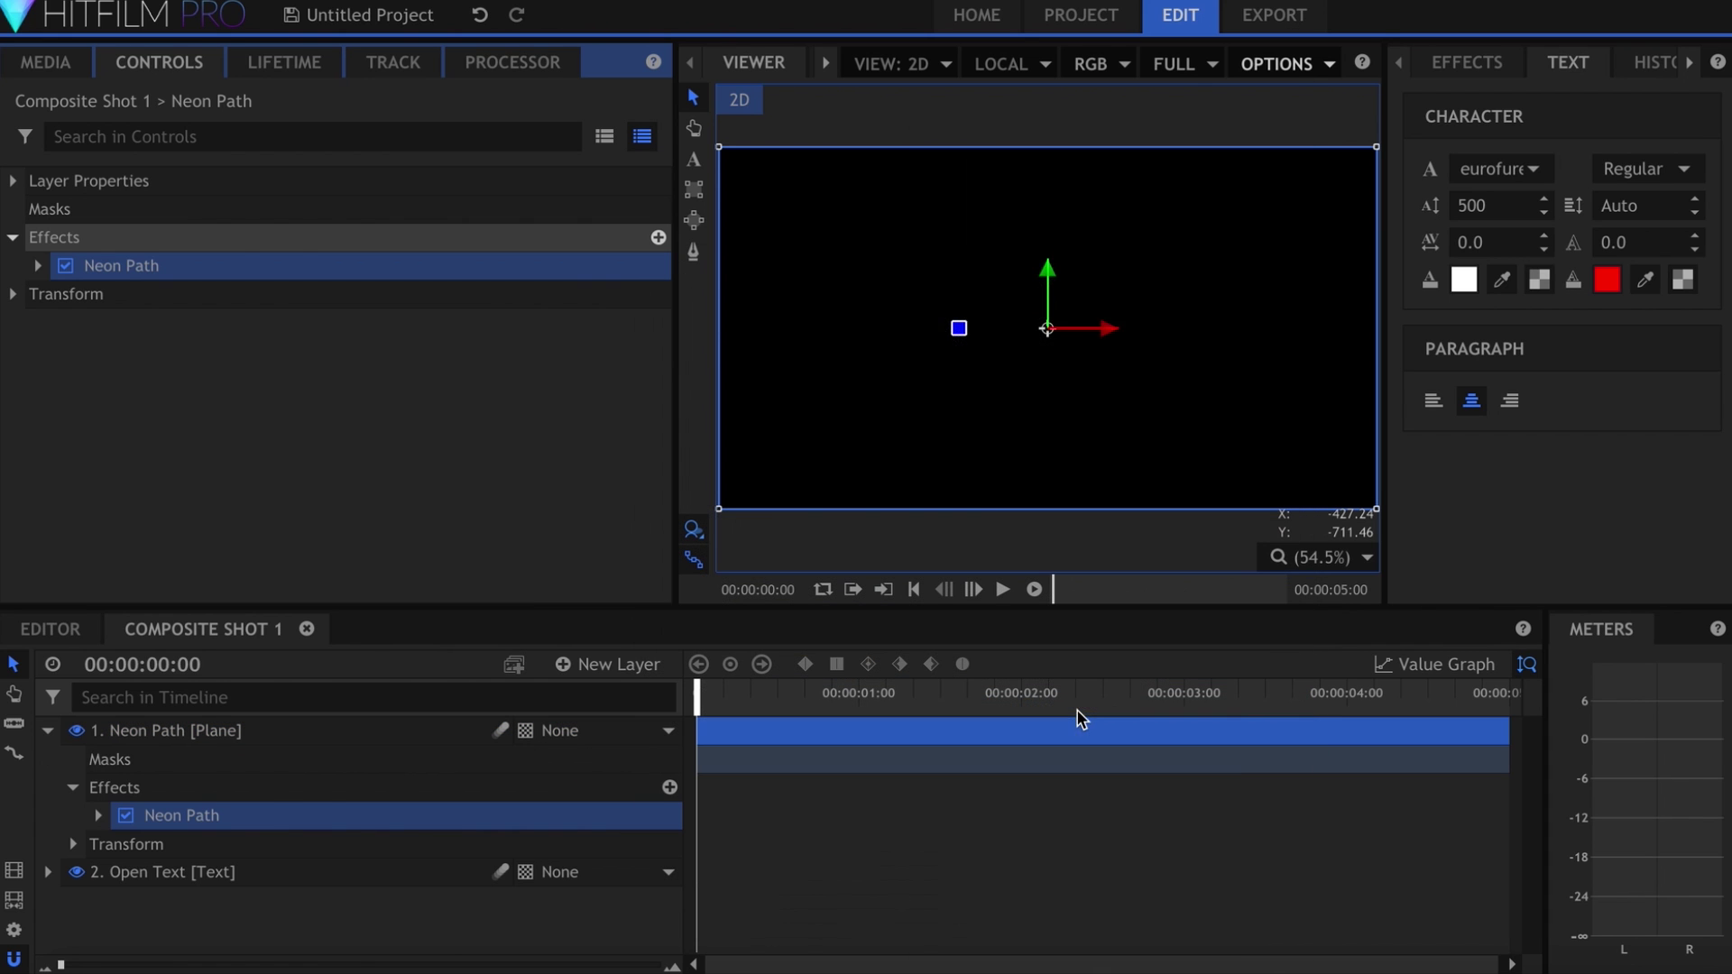
- Make the Neon Path effect take its path from Text, using the Open Text layer as source
{"action": "left_click", "coordinate": [39, 267]}
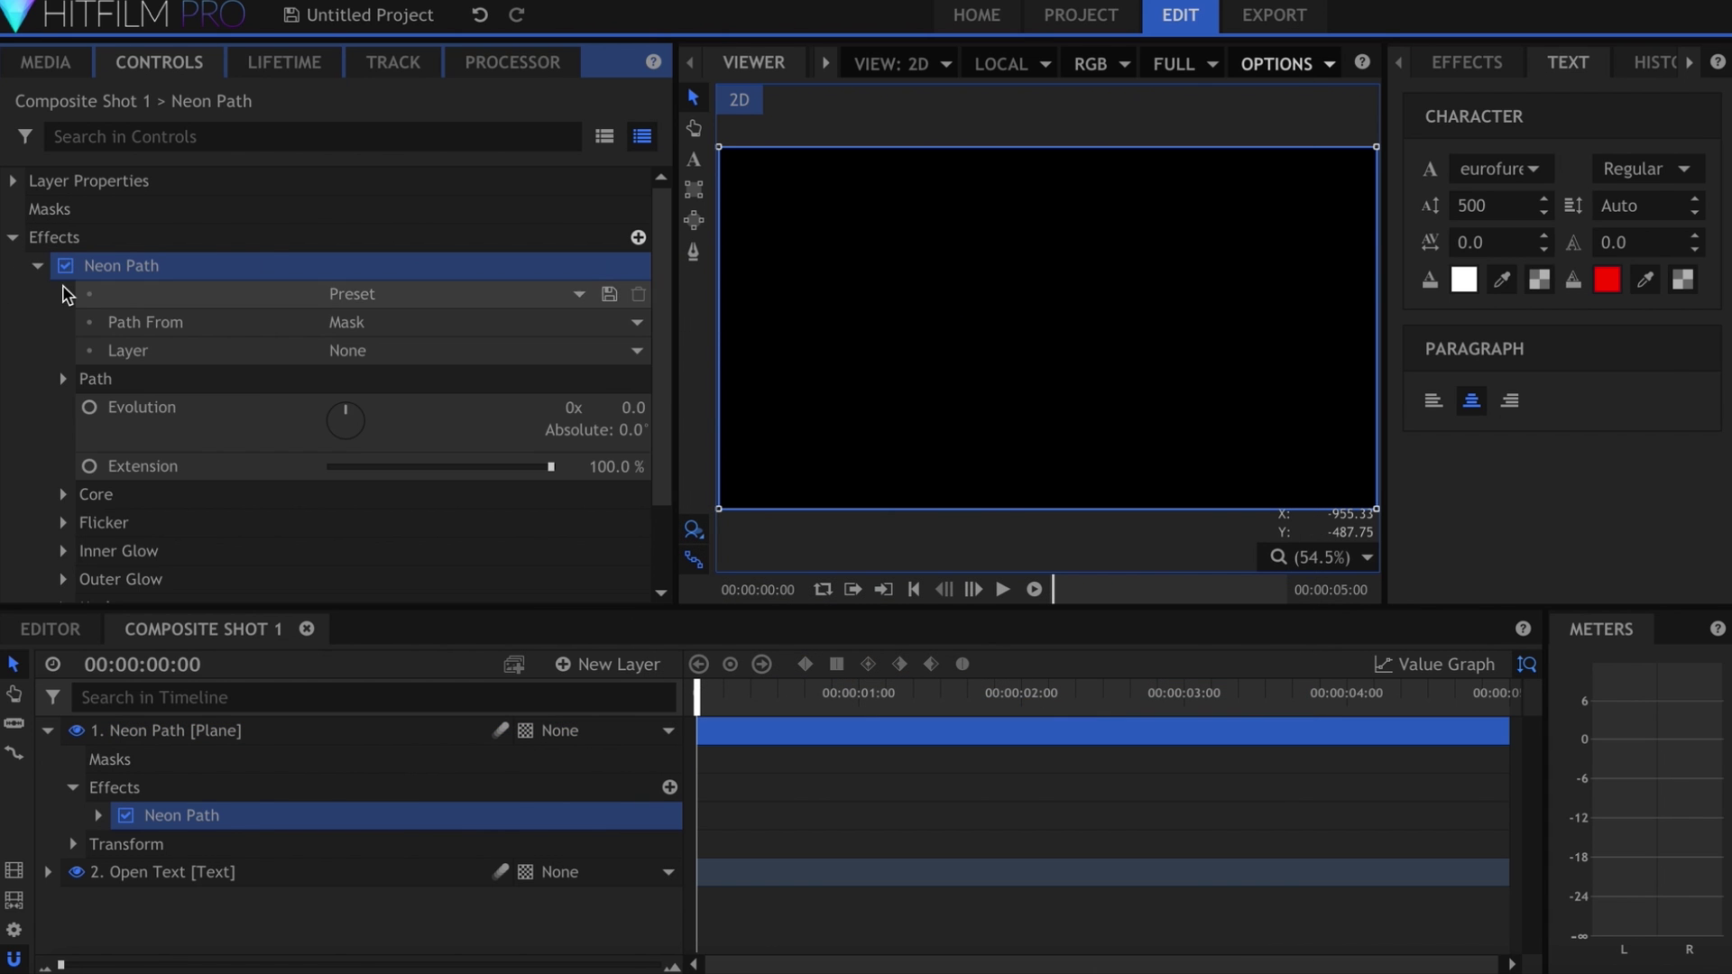
{"action": "left_click", "coordinate": [413, 331]}
{"action": "left_click", "coordinate": [411, 350]}
{"action": "left_click", "coordinate": [429, 352]}
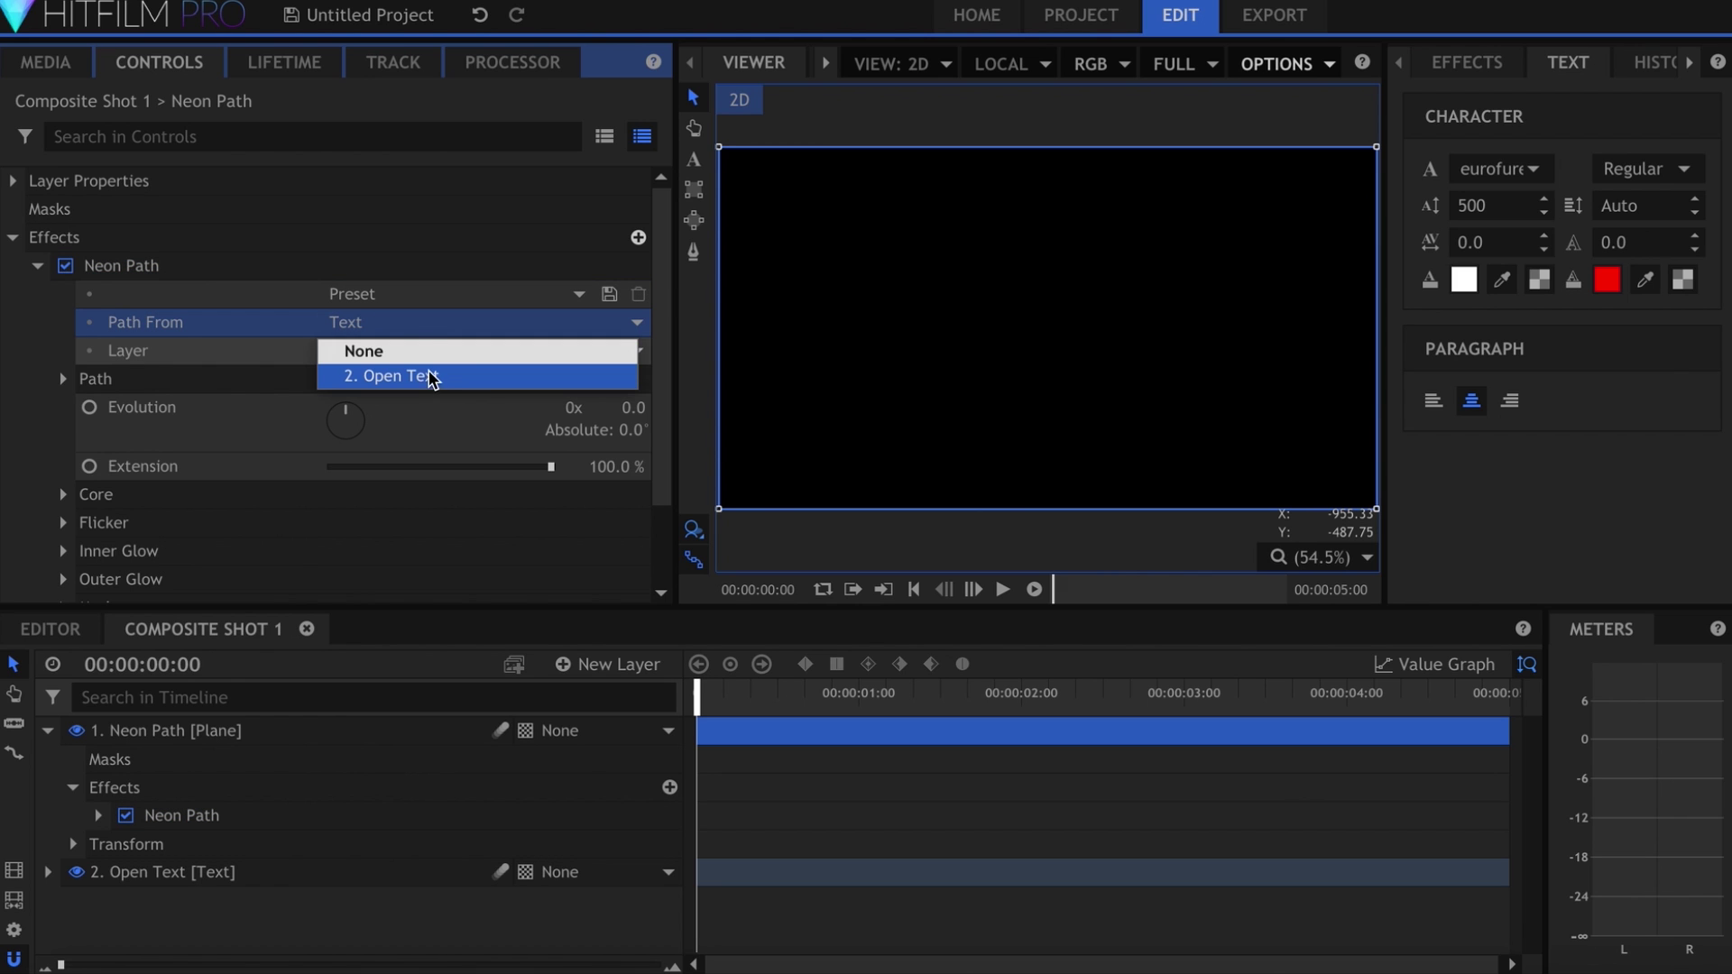
{"action": "left_click", "coordinate": [447, 378]}
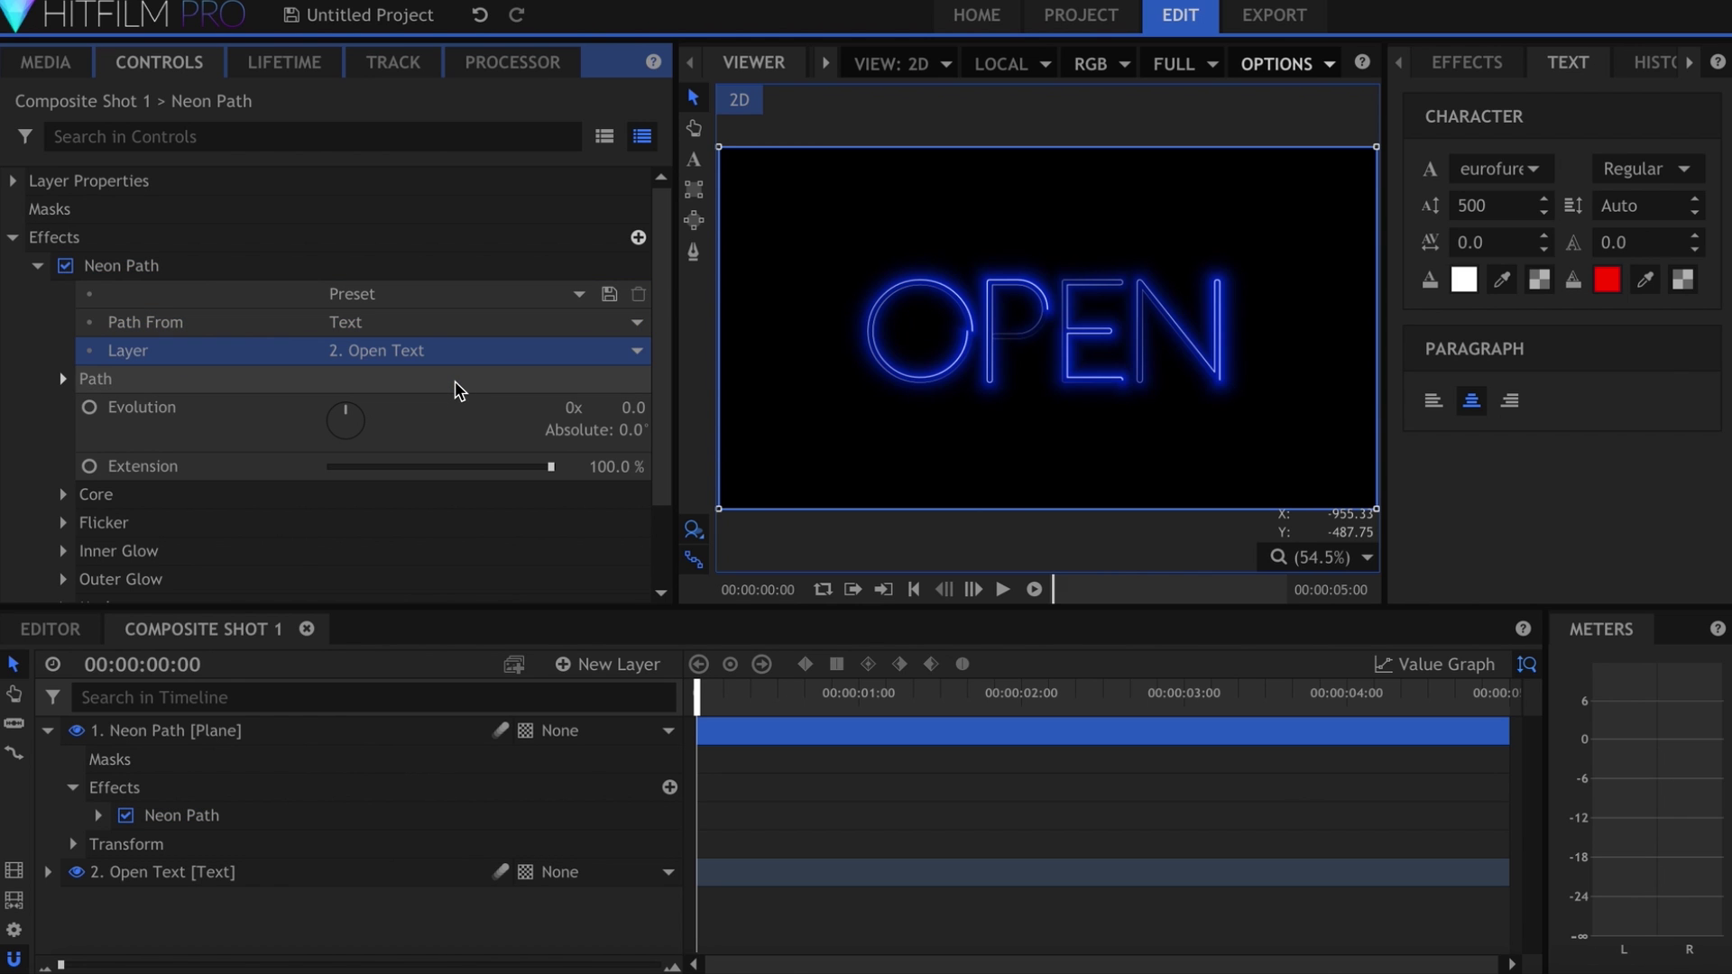
- Set the Neon Path plane's blend mode to Add and hide the Open Text layer
{"action": "left_click", "coordinate": [48, 730]}
{"action": "right_click", "coordinate": [271, 729]}
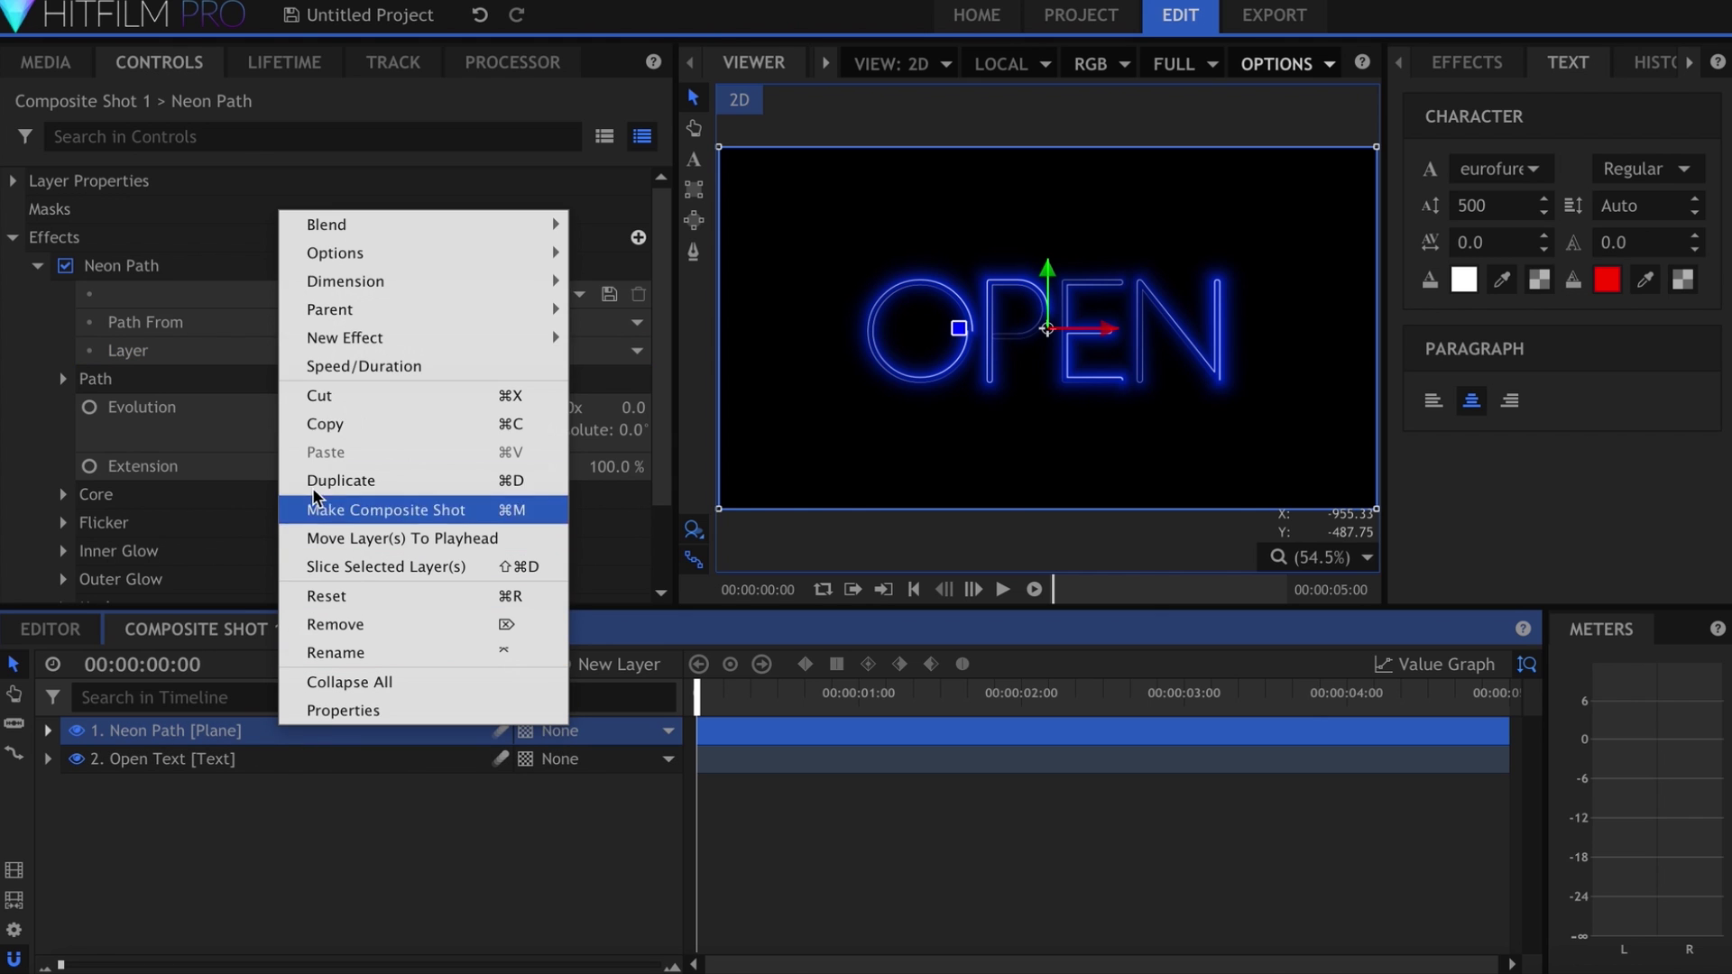
{"action": "mouse_move", "coordinate": [338, 225]}
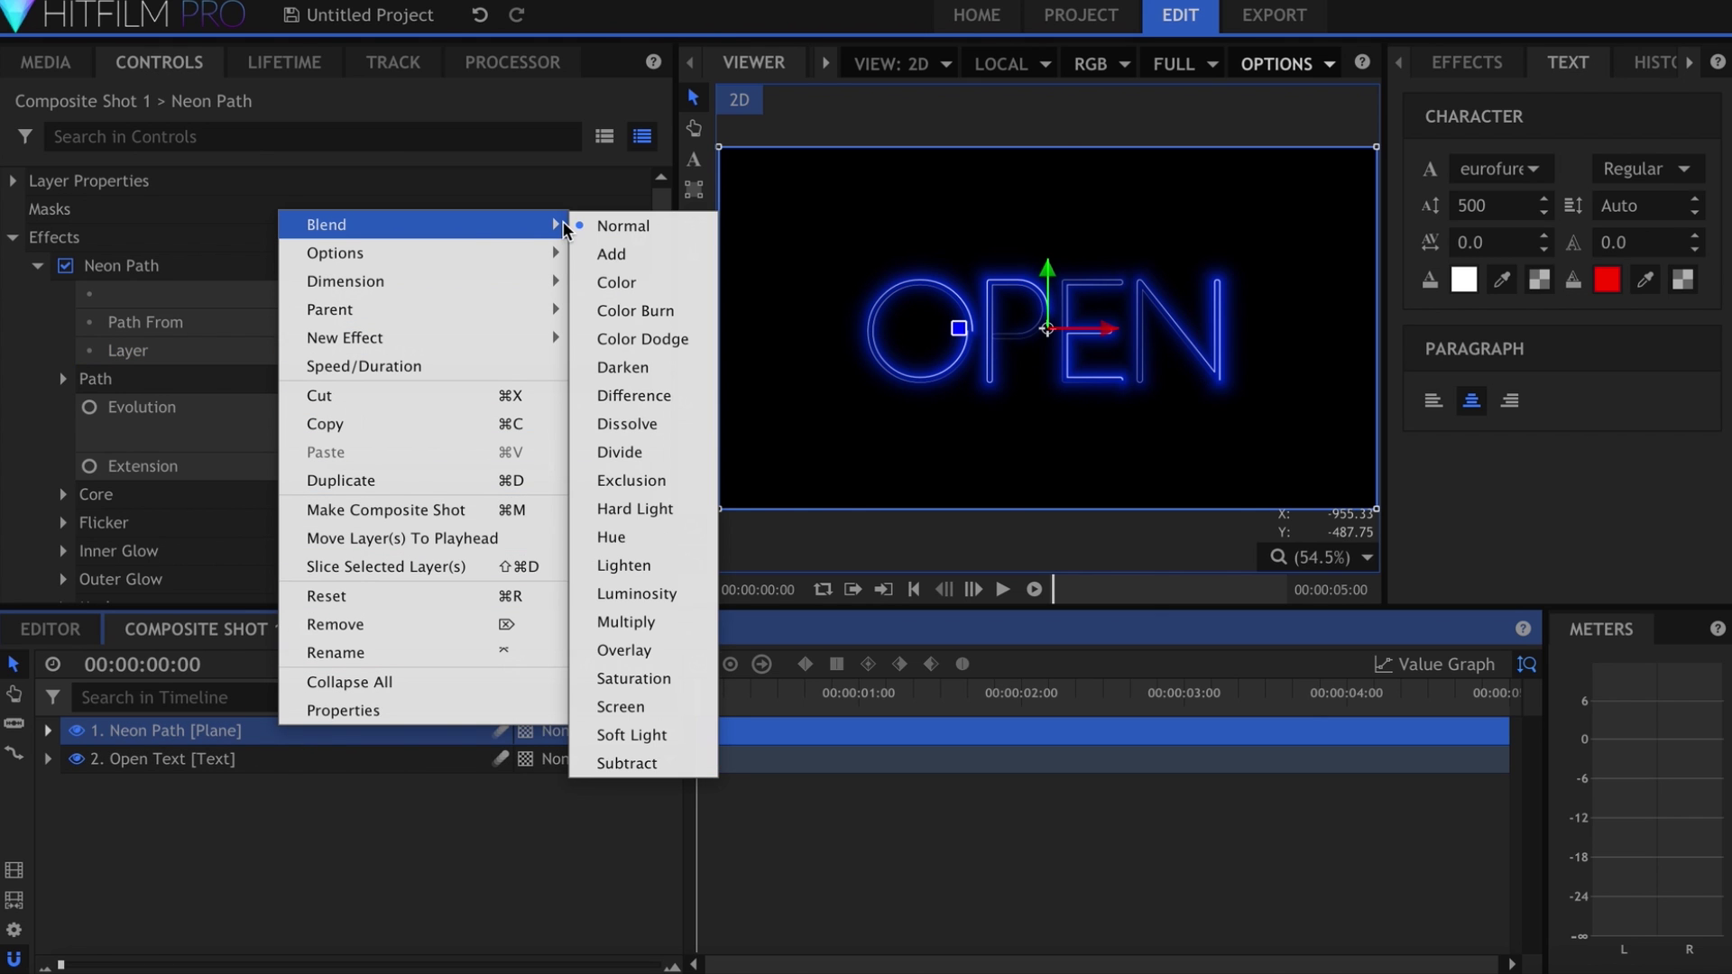
{"action": "left_click", "coordinate": [625, 262]}
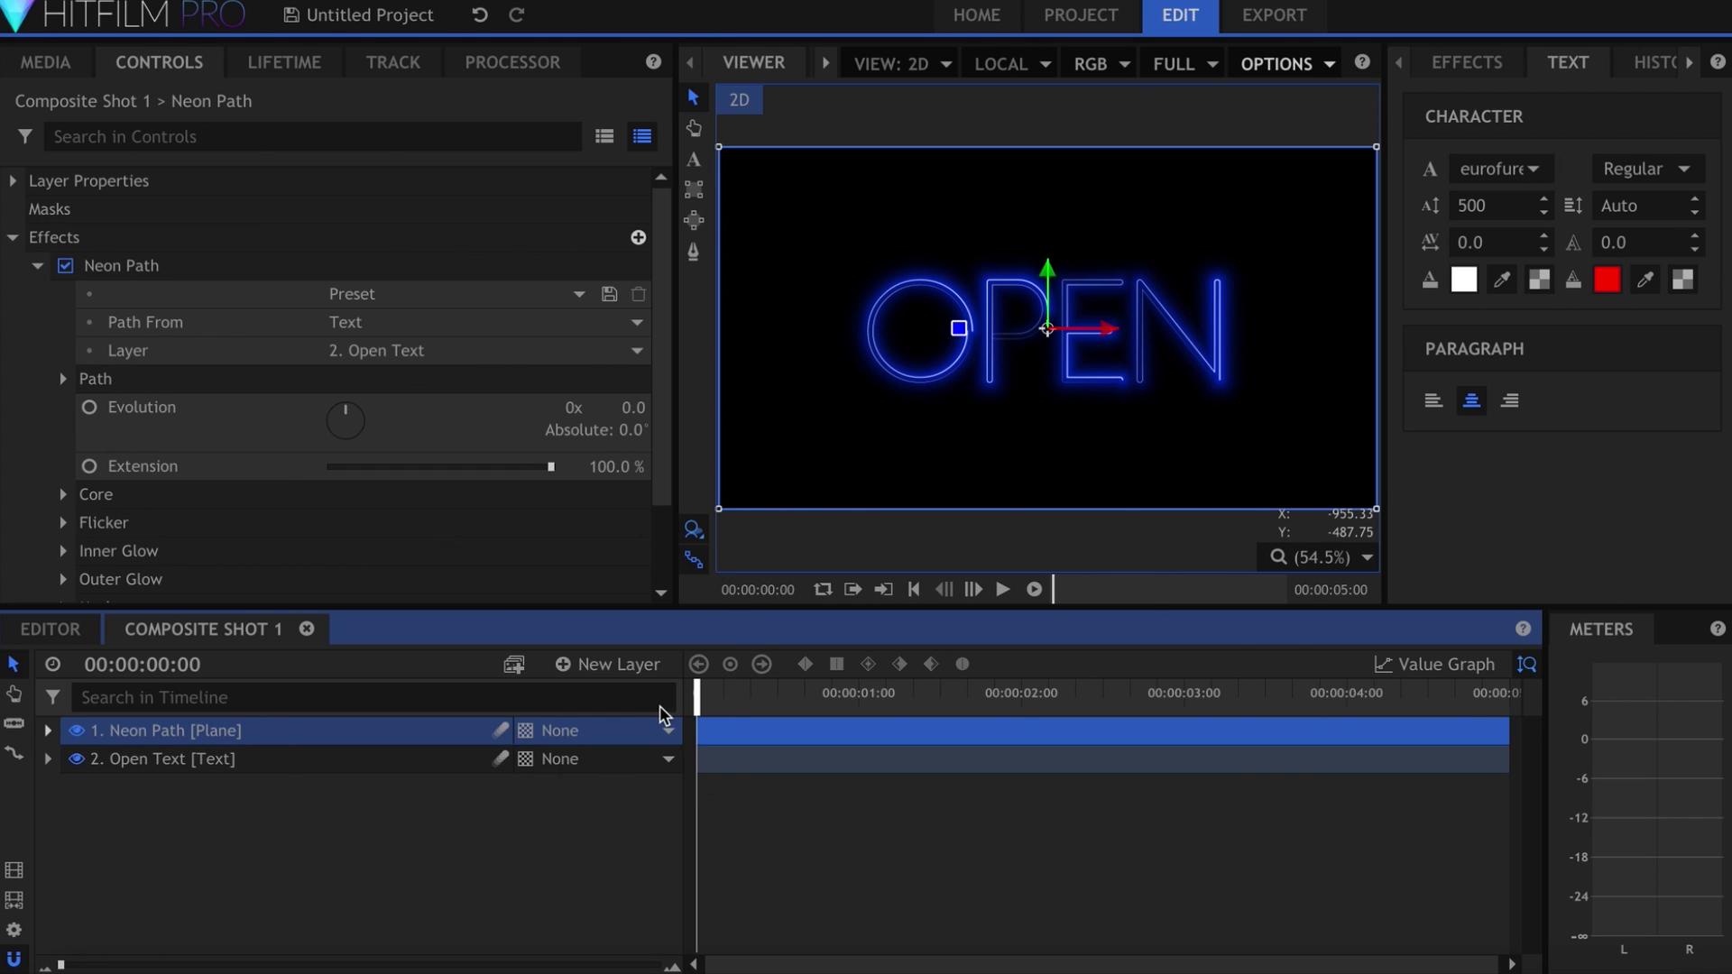
{"action": "left_click", "coordinate": [588, 820]}
{"action": "left_click", "coordinate": [77, 760]}
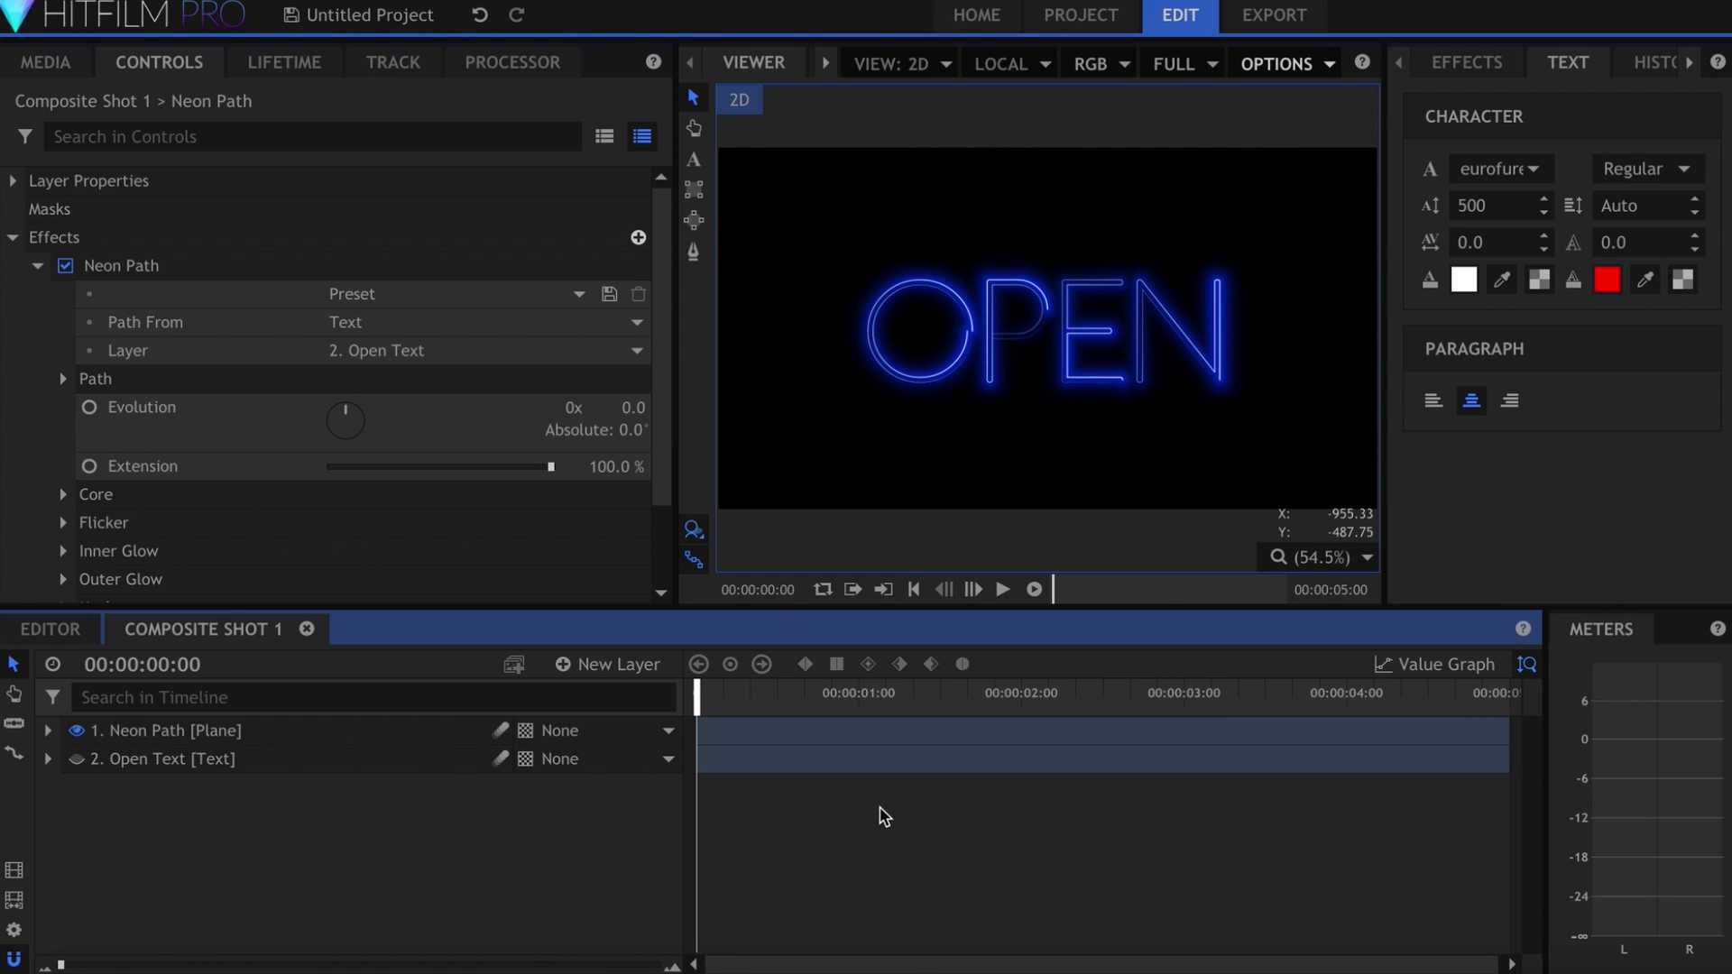
- Enable keyframing for Evolution and Extension at the first frame, and animate Extension from 0% there to 100% at 00:00:02:15
{"action": "left_click", "coordinate": [91, 409]}
{"action": "left_click", "coordinate": [89, 466]}
{"action": "left_click_drag", "start_coordinate": [357, 474], "coordinate": [297, 474]}
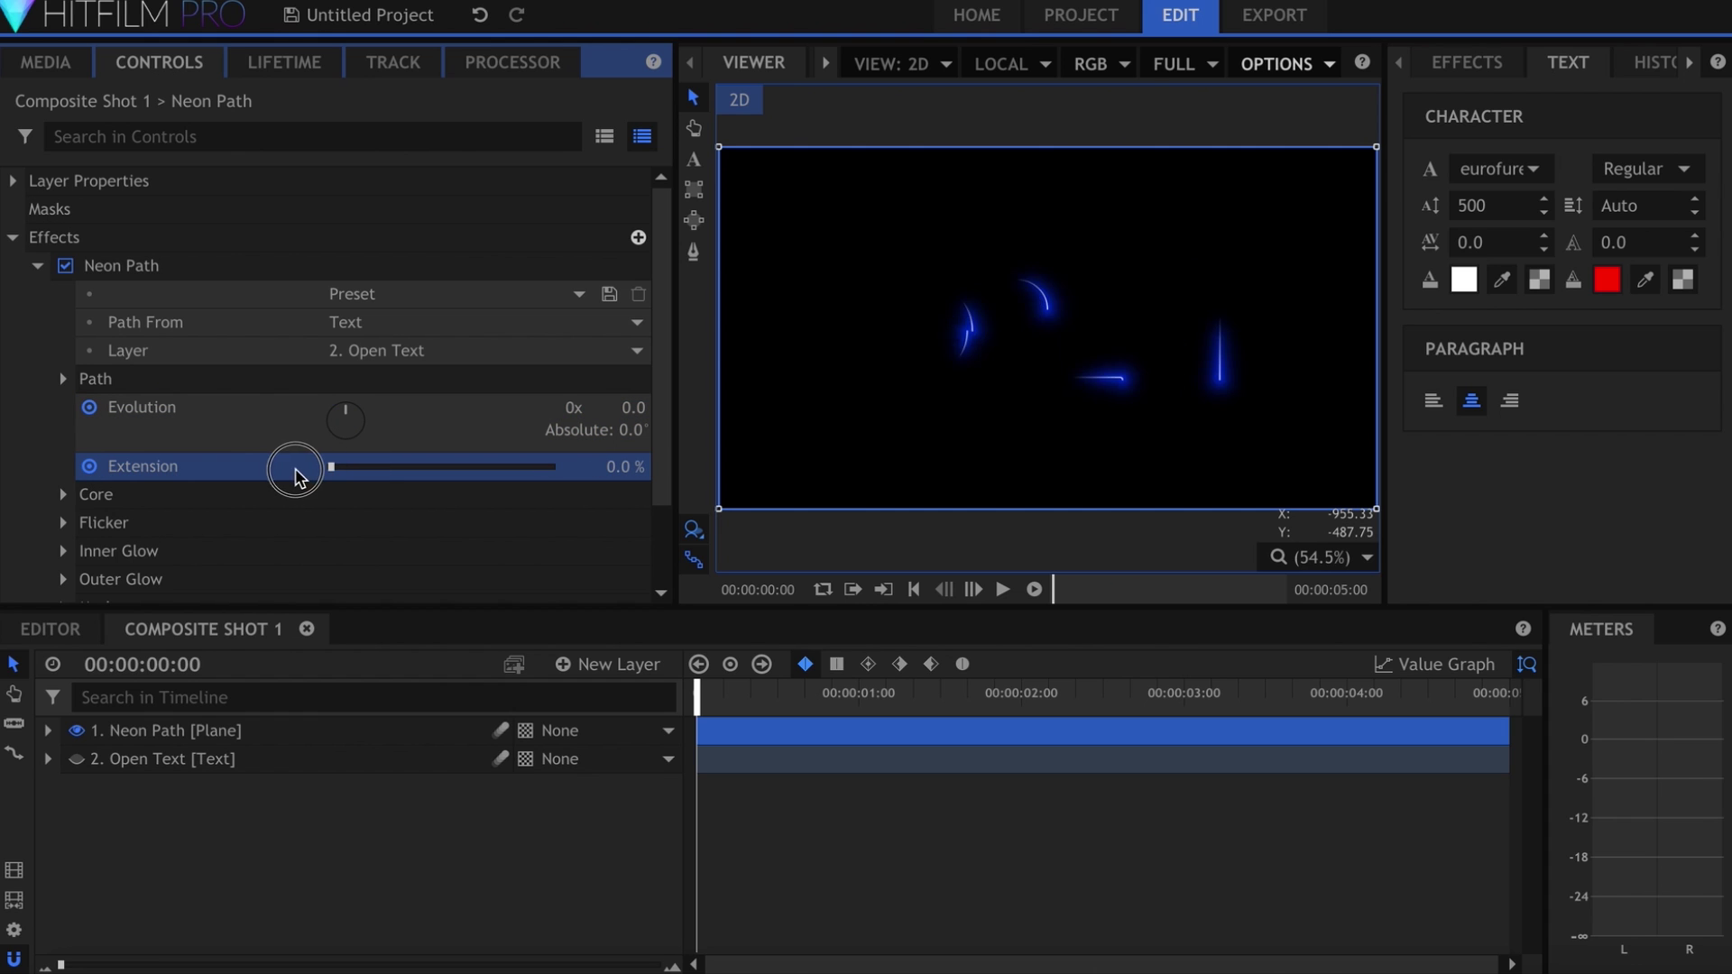
{"action": "left_click_drag", "start_coordinate": [1101, 697], "coordinate": [1120, 698]}
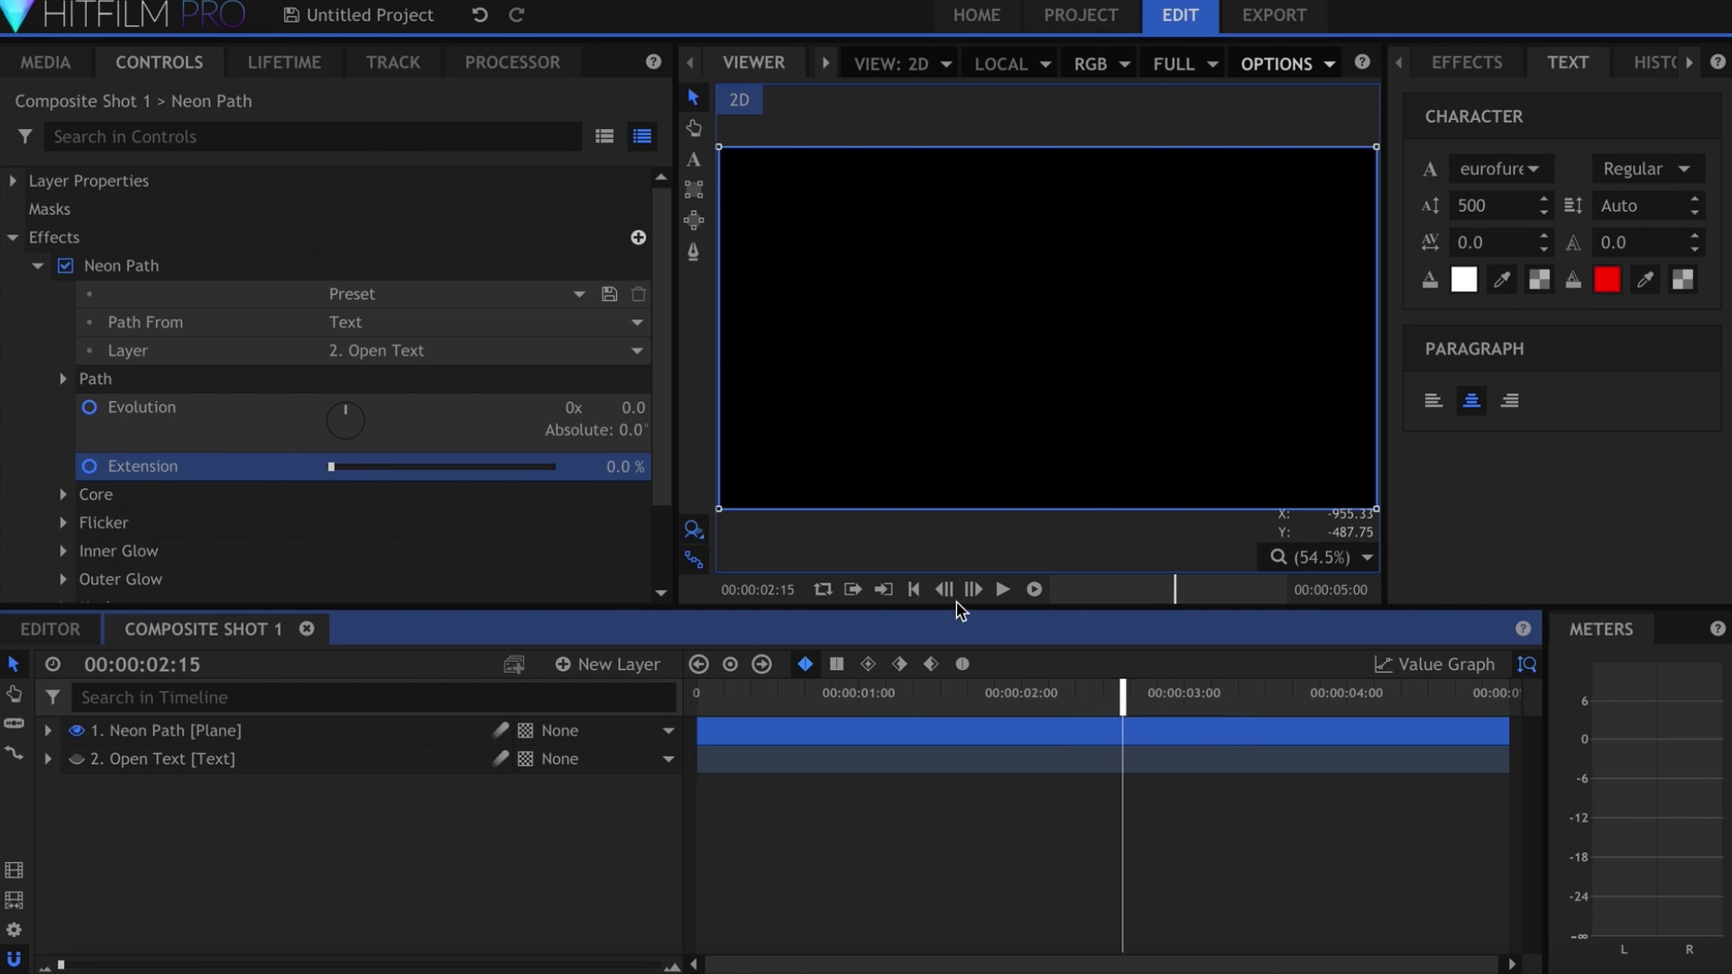
{"action": "left_click_drag", "start_coordinate": [627, 467], "coordinate": [722, 467]}
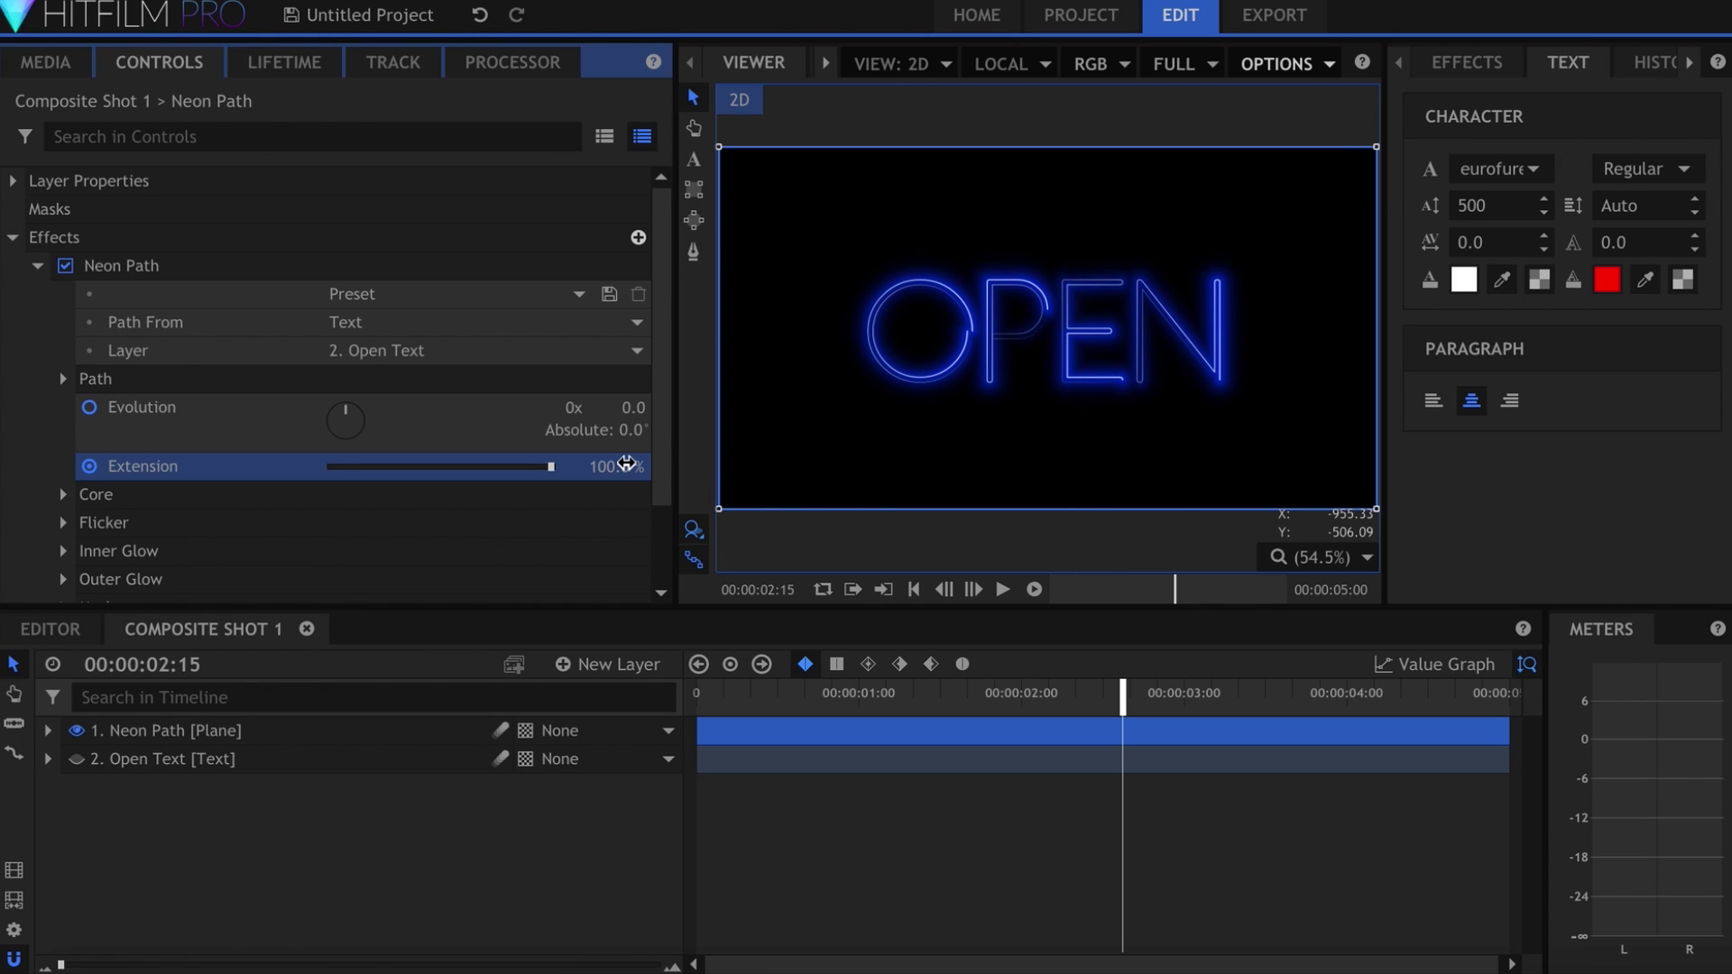
- Keyframe Evolution to 1 full revolution on the last frame and play the animation from the start
{"action": "key", "text": "End"}
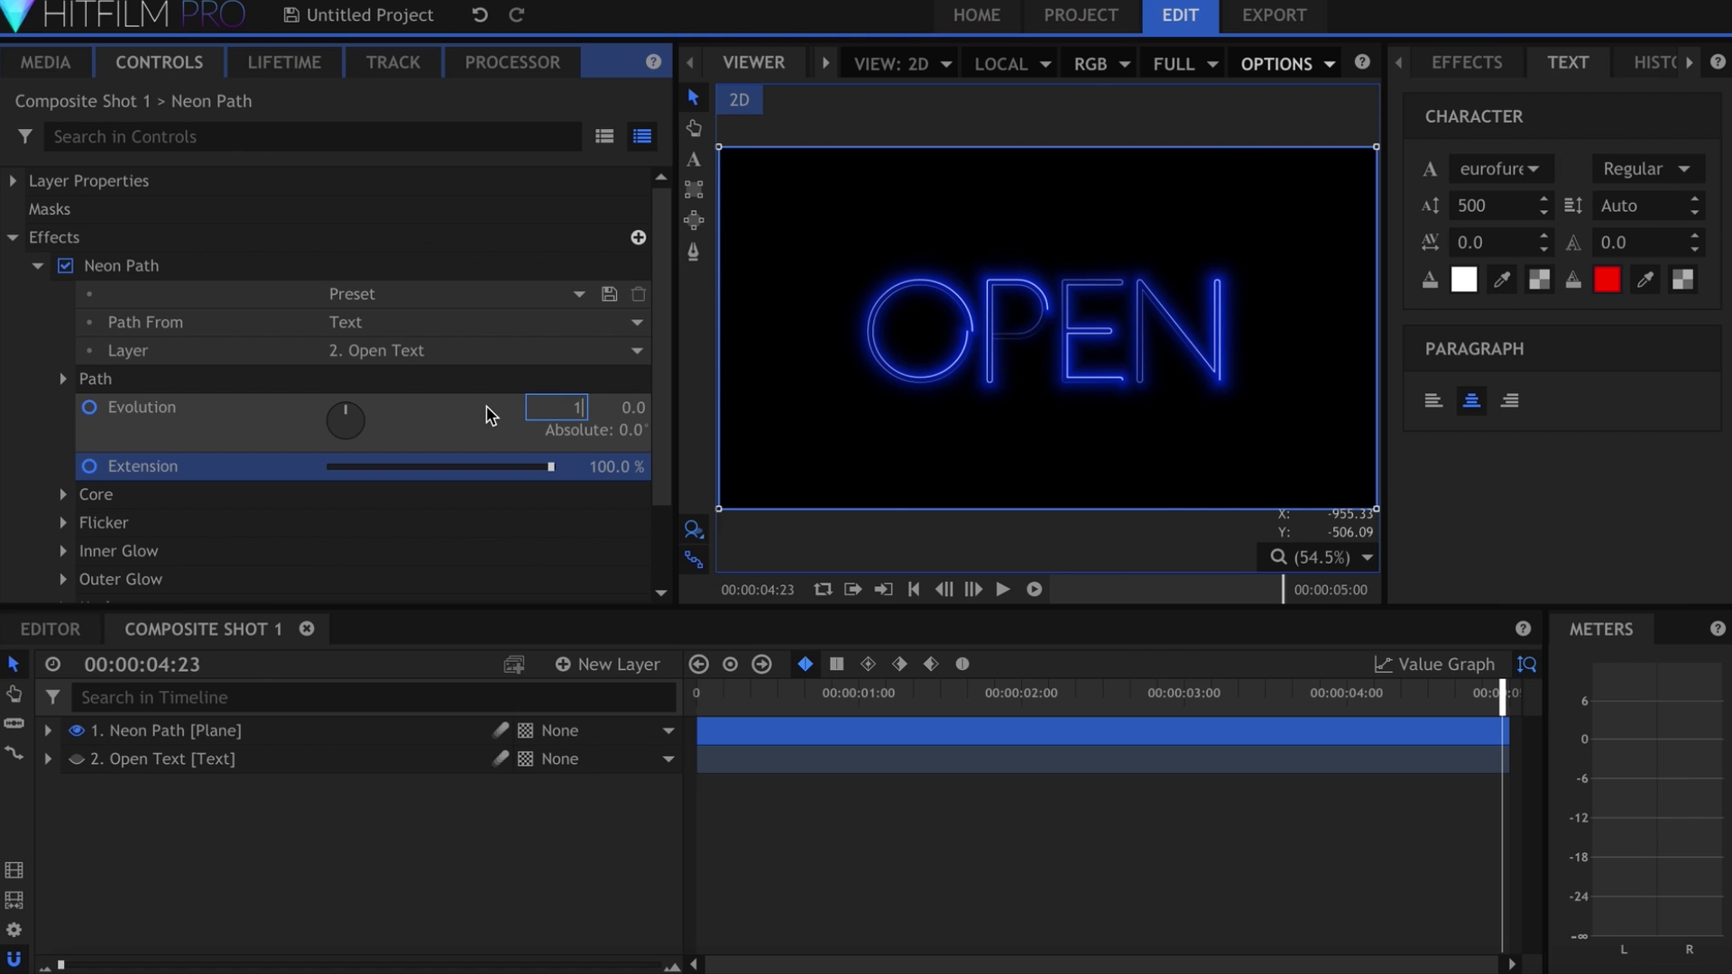
{"action": "key", "text": "Return"}
{"action": "left_click", "coordinate": [1062, 842]}
{"action": "key", "text": "Home"}
{"action": "key", "text": "space"}
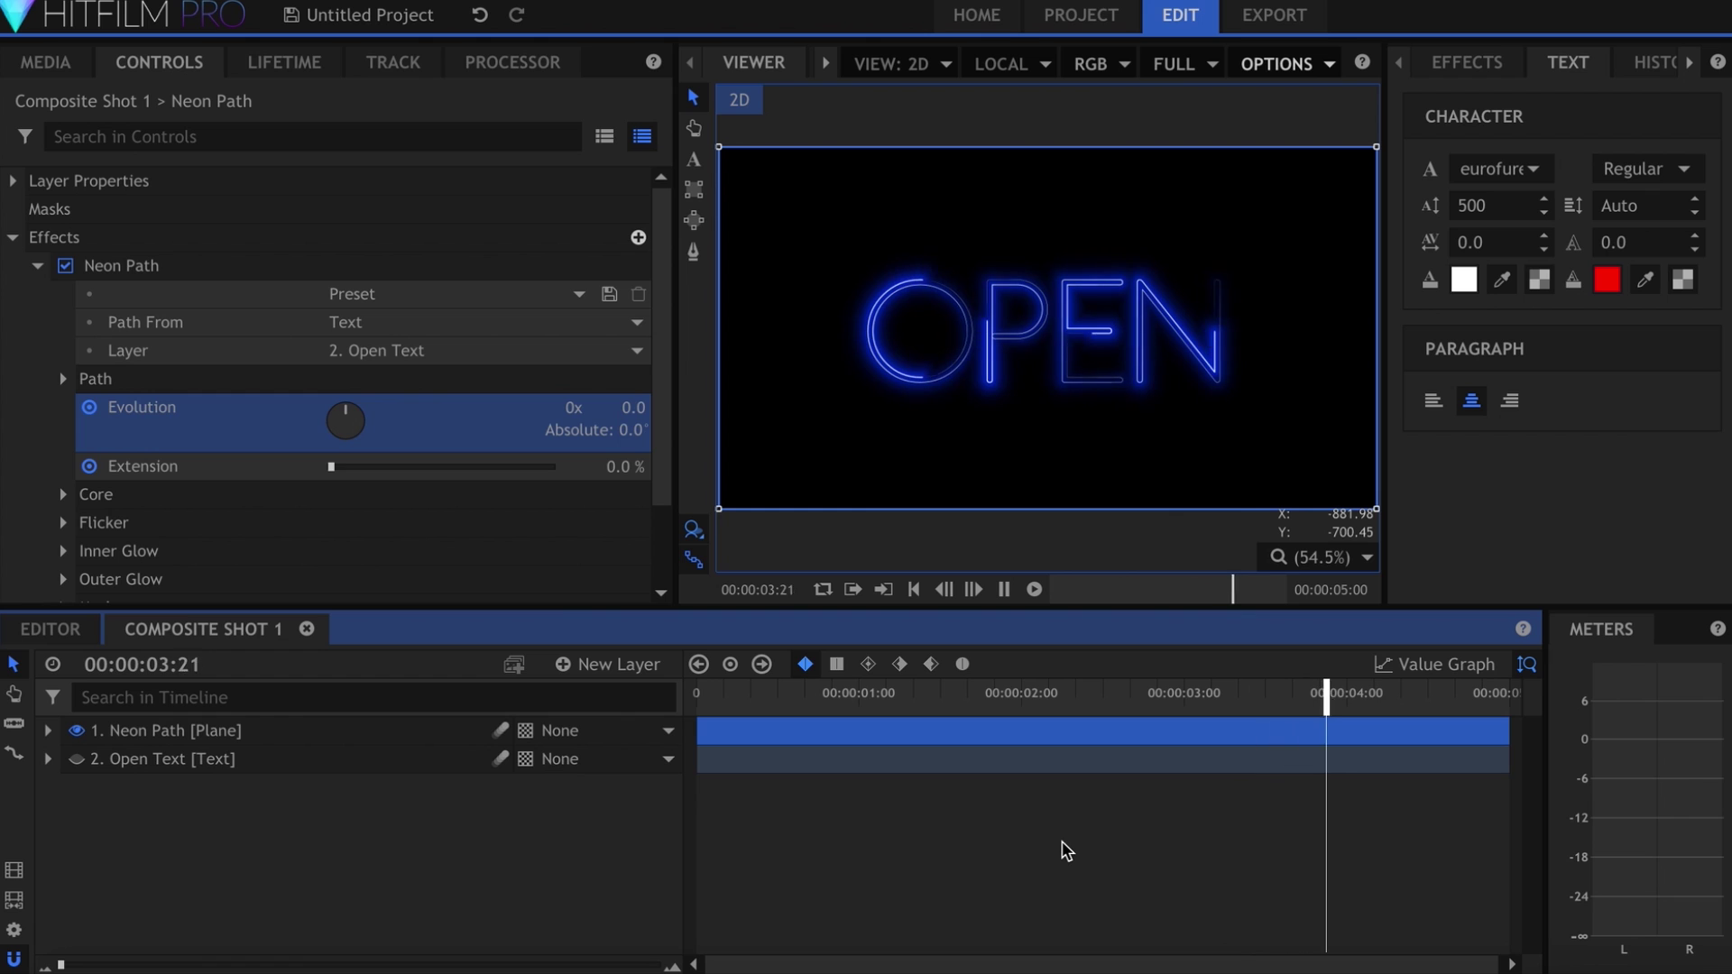
- Set the neon path's Start Width to 3 px
{"action": "left_click", "coordinate": [93, 379]}
{"action": "left_click", "coordinate": [63, 379]}
{"action": "left_click", "coordinate": [112, 407]}
{"action": "key", "text": "End"}
{"action": "left_click", "coordinate": [597, 408]}
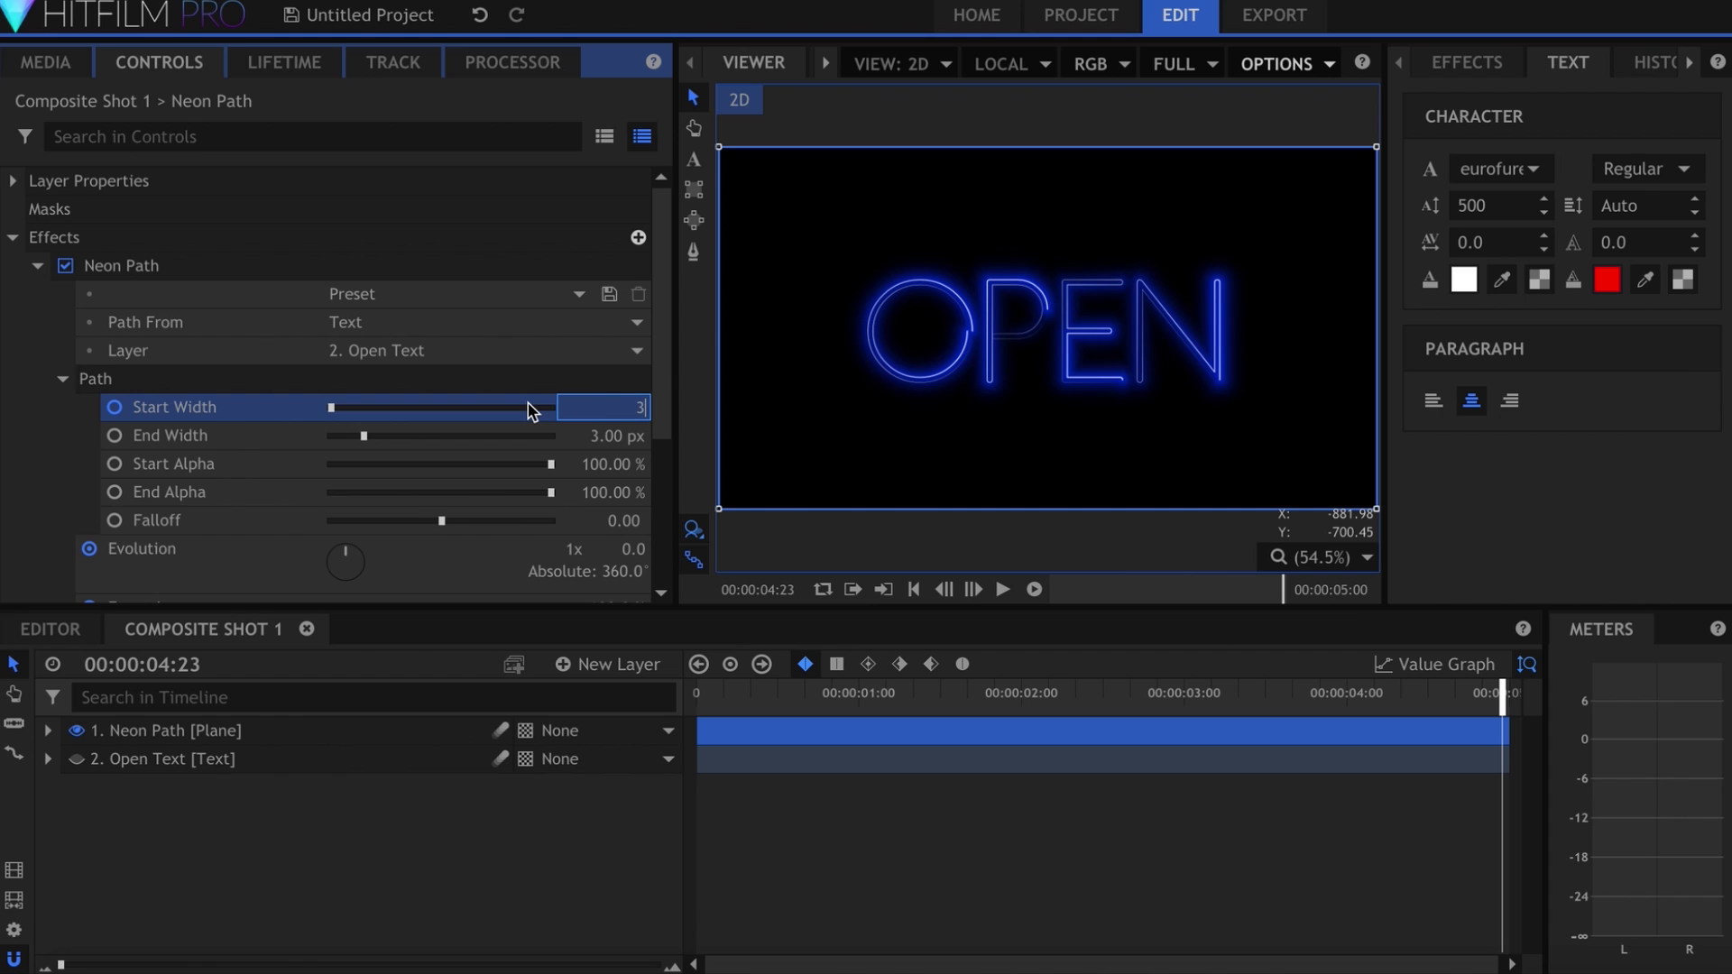
{"action": "type", "text": "3"}
{"action": "key", "text": "Return"}
{"action": "left_click", "coordinate": [62, 379]}
- Change the Inner Glow color to pink (244, 0, 102) and its width to 25 px
{"action": "scroll", "coordinate": [60, 397], "scroll_direction": "down", "scroll_amount": 1}
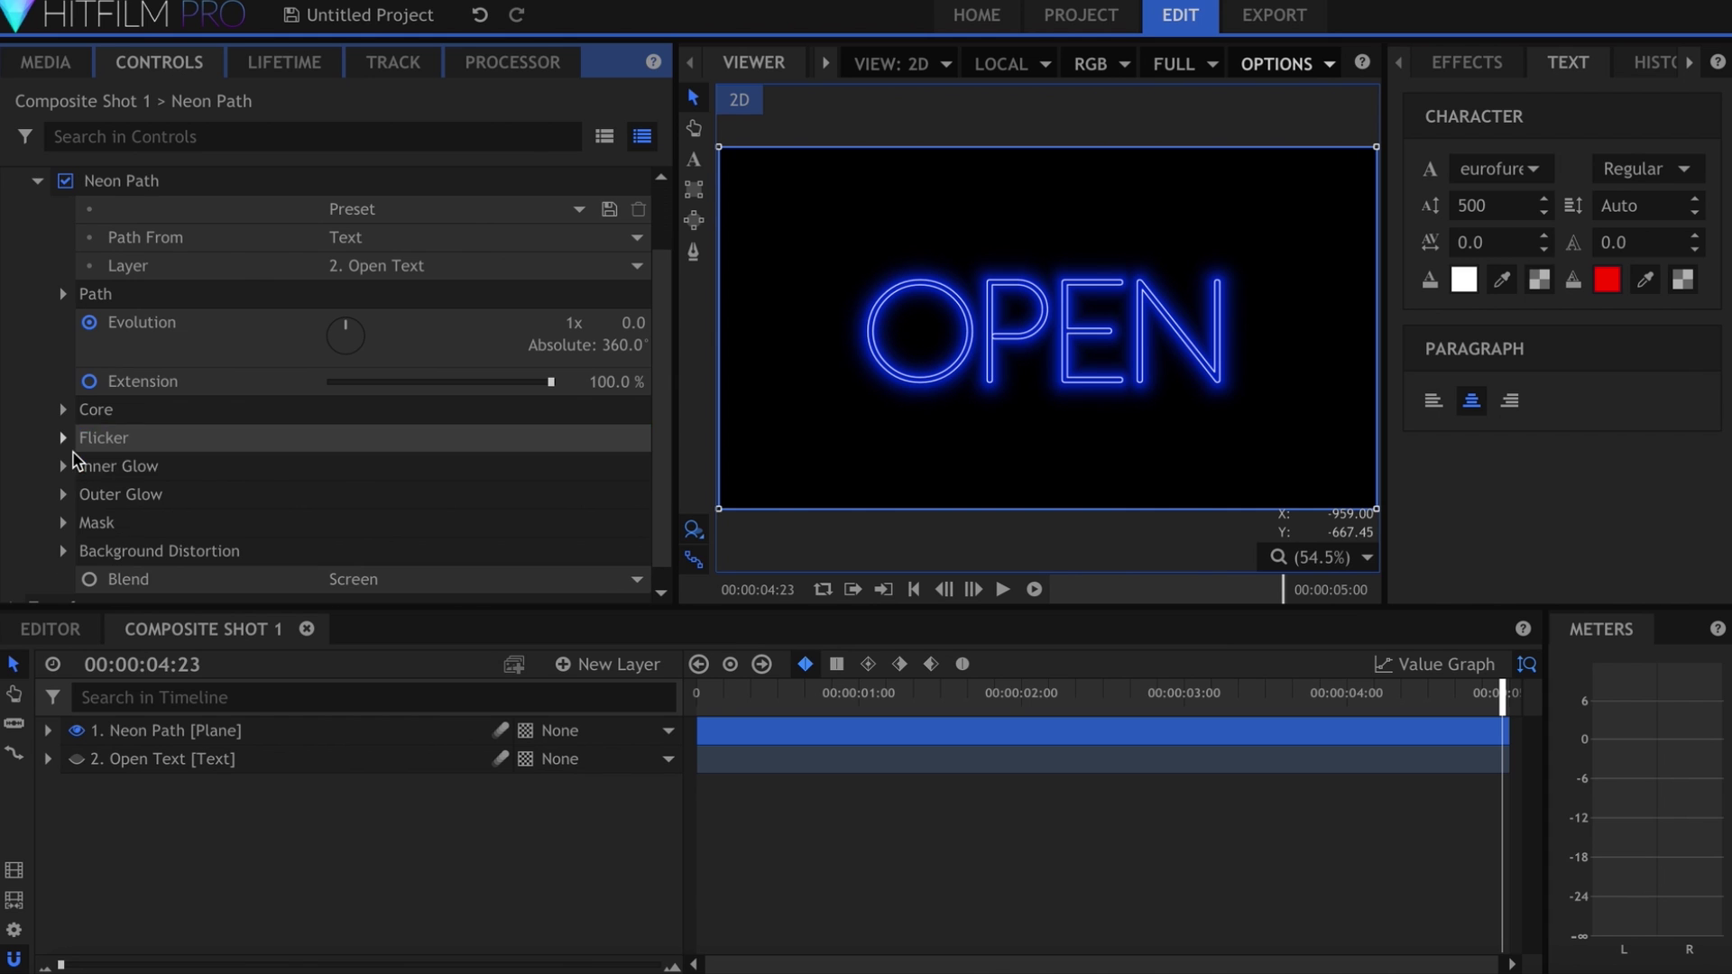
{"action": "left_click", "coordinate": [63, 465]}
{"action": "scroll", "coordinate": [658, 442], "scroll_direction": "down", "scroll_amount": 3}
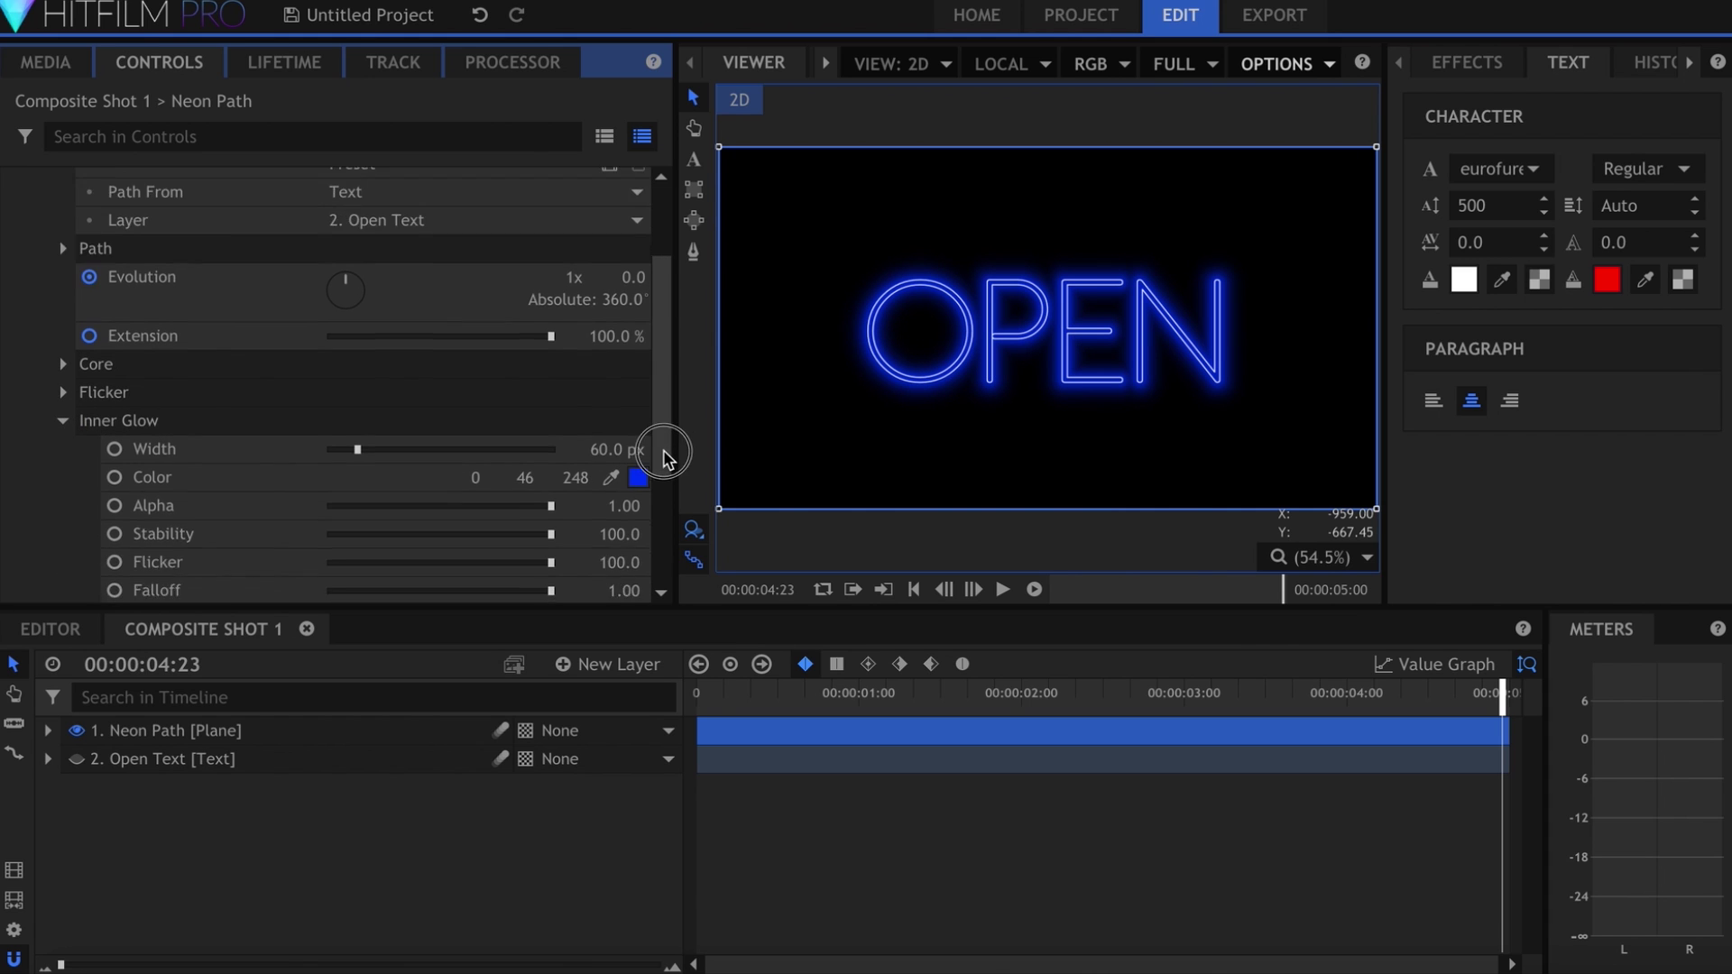
{"action": "left_click", "coordinate": [640, 359]}
{"action": "left_click_drag", "start_coordinate": [658, 483], "coordinate": [697, 541]}
{"action": "key", "text": "Return"}
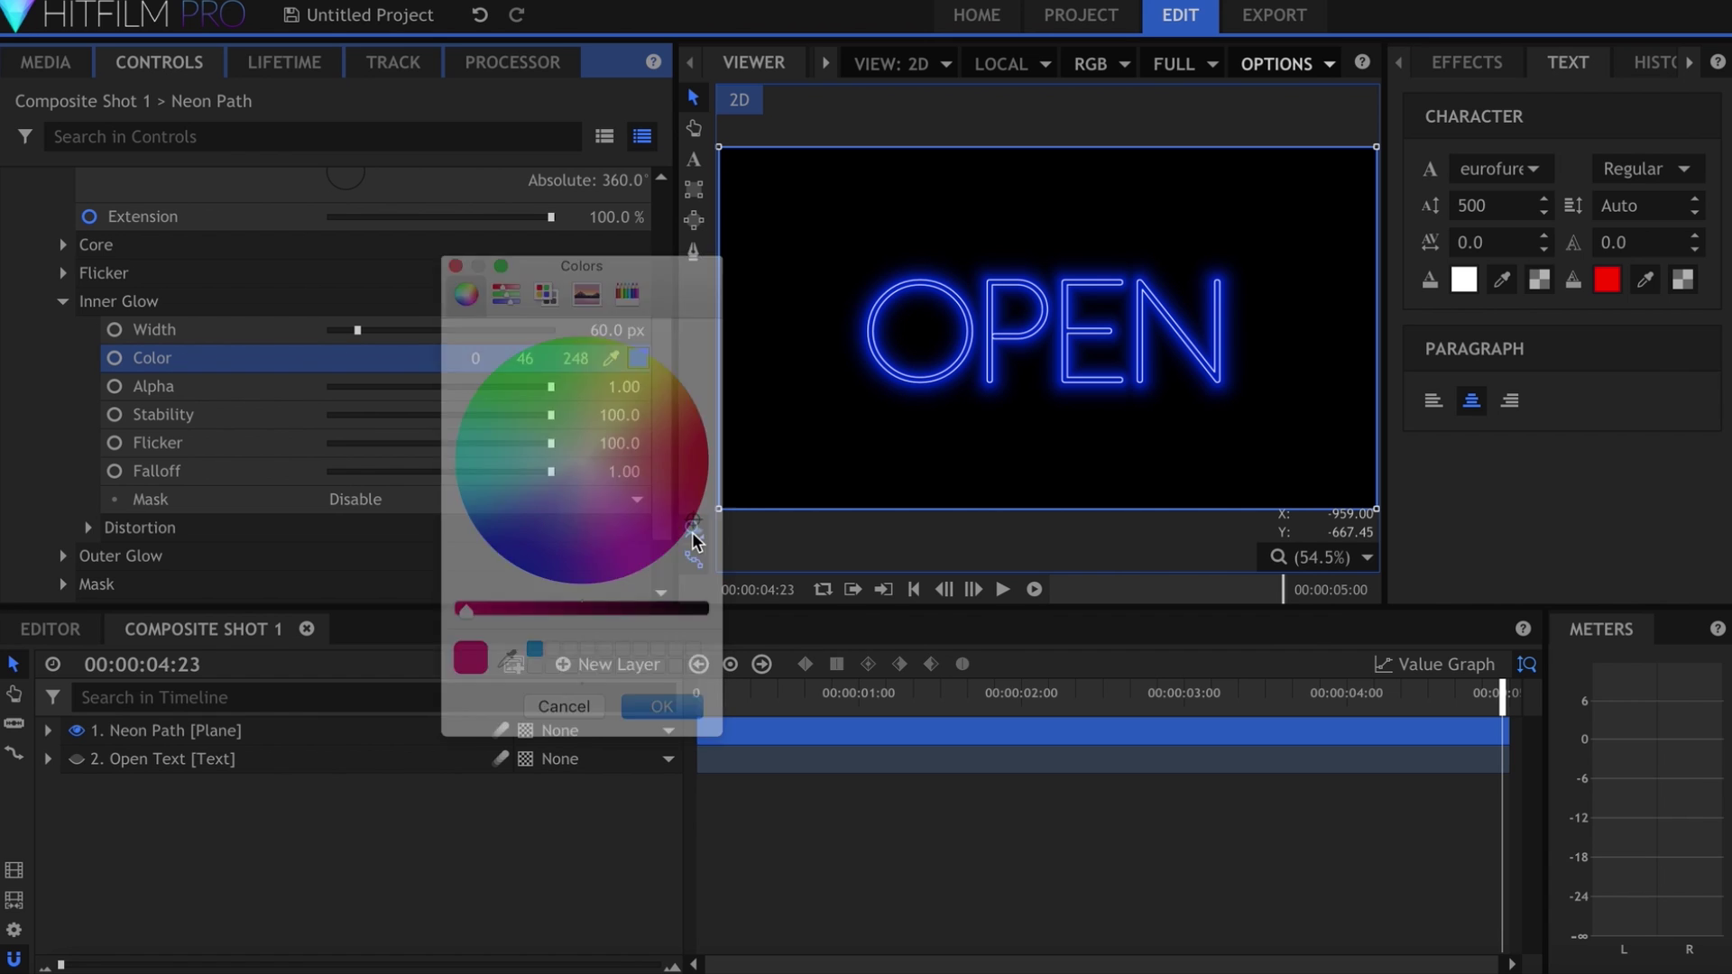
{"action": "left_click_drag", "start_coordinate": [361, 331], "coordinate": [341, 332]}
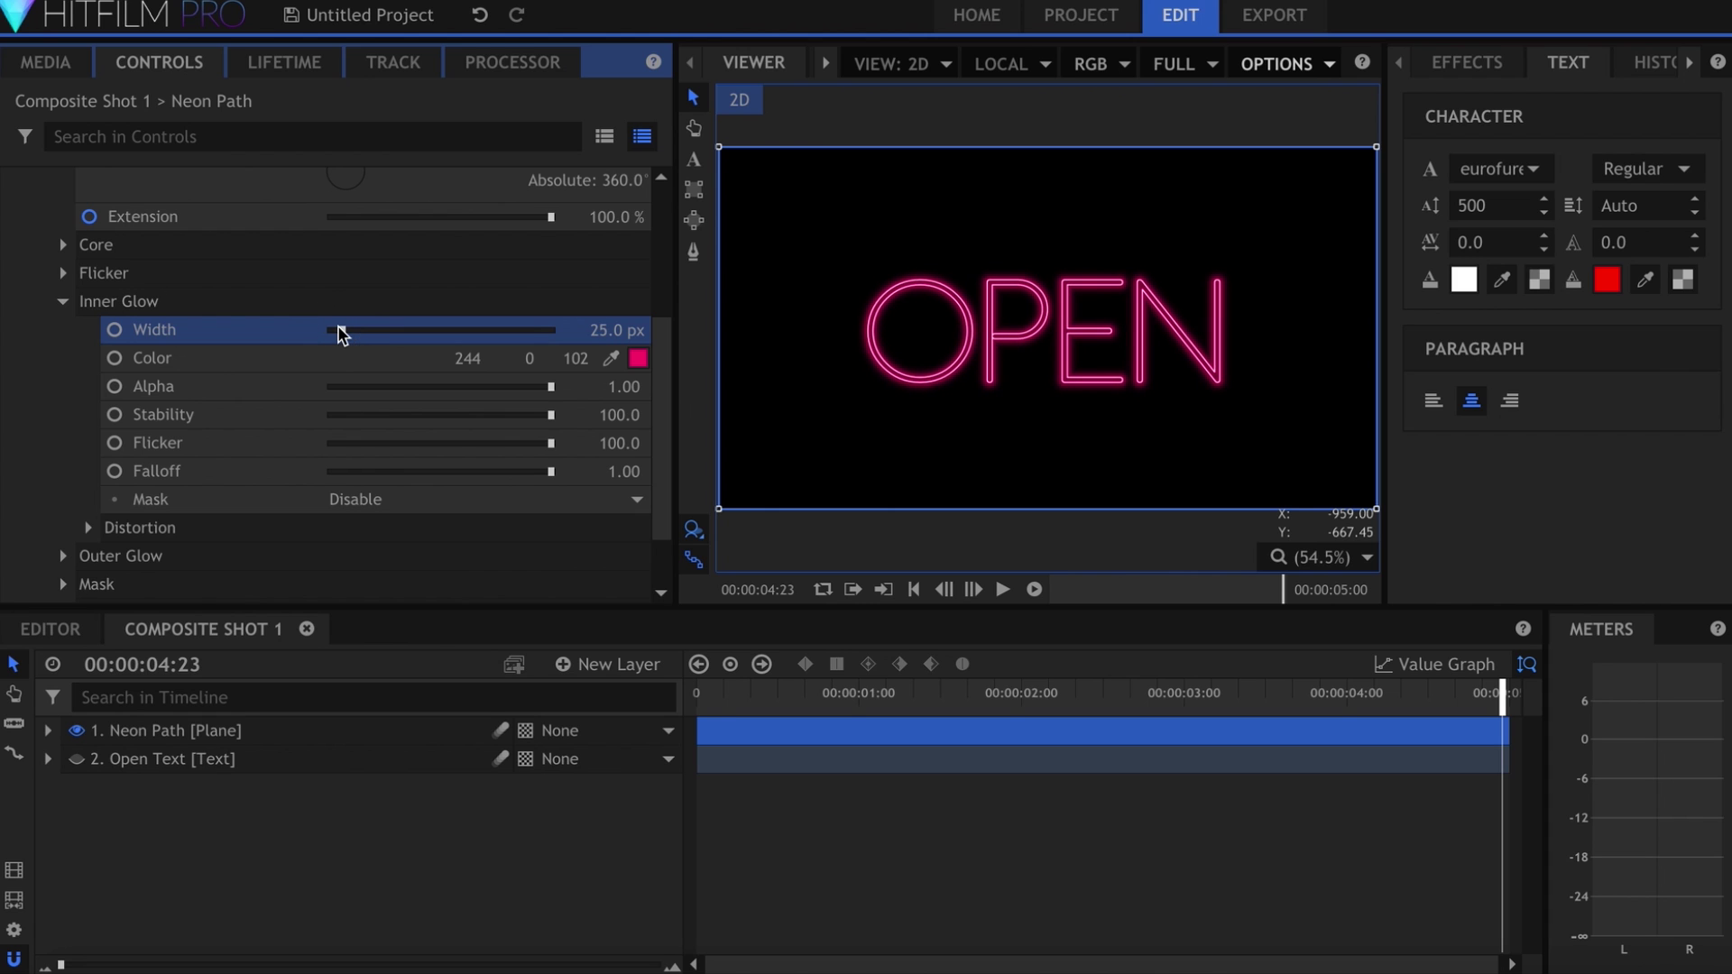
- Change the neon path's Outer Glow color to red (244, 0, 20)
{"action": "scroll", "coordinate": [186, 418], "scroll_direction": "down", "scroll_amount": 3}
{"action": "left_click", "coordinate": [62, 476]}
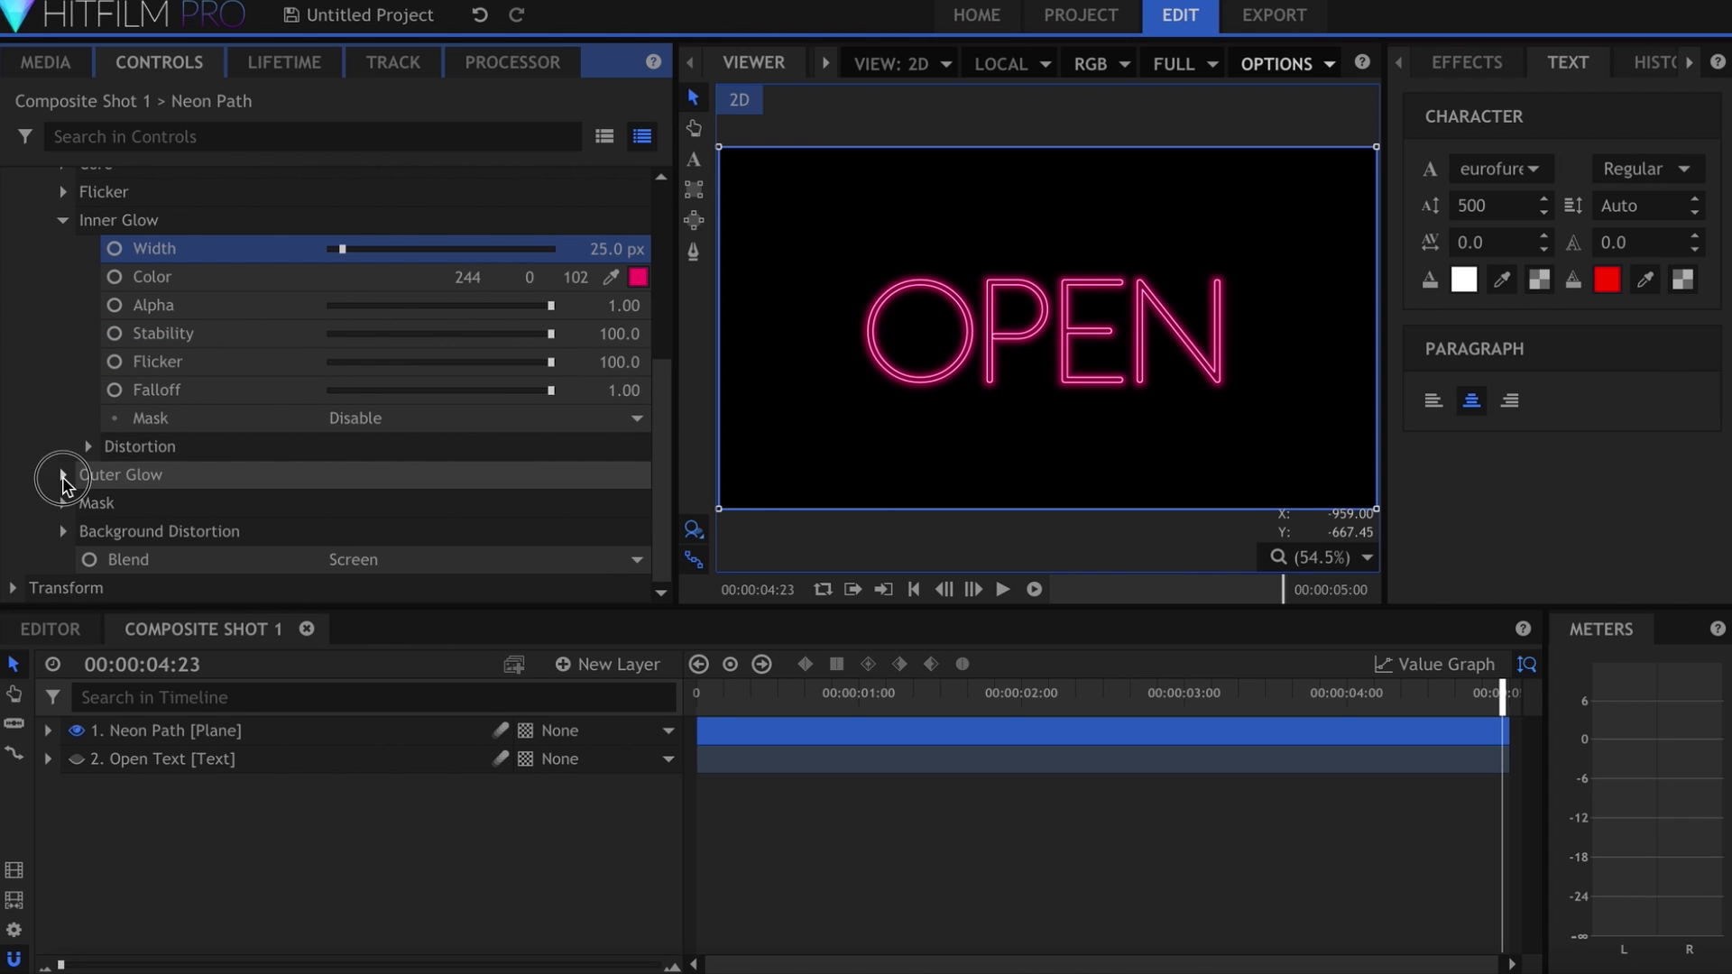
{"action": "scroll", "coordinate": [243, 467], "scroll_direction": "down", "scroll_amount": 6}
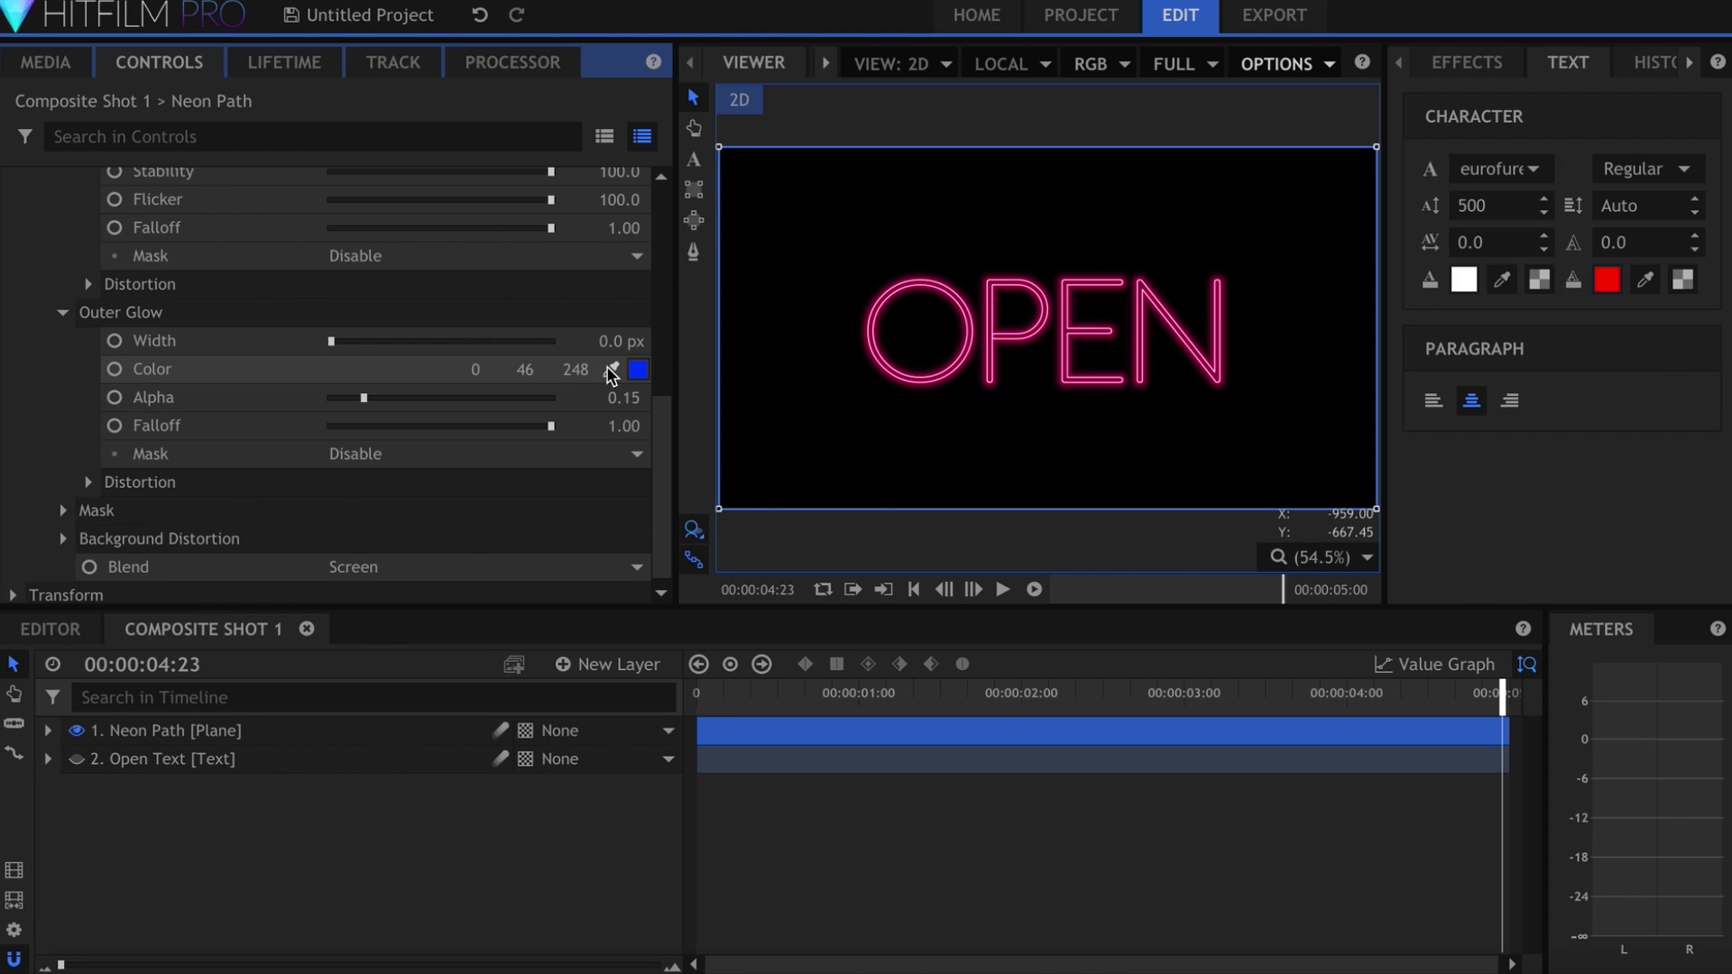
{"action": "left_click", "coordinate": [637, 370]}
{"action": "left_click", "coordinate": [726, 478]}
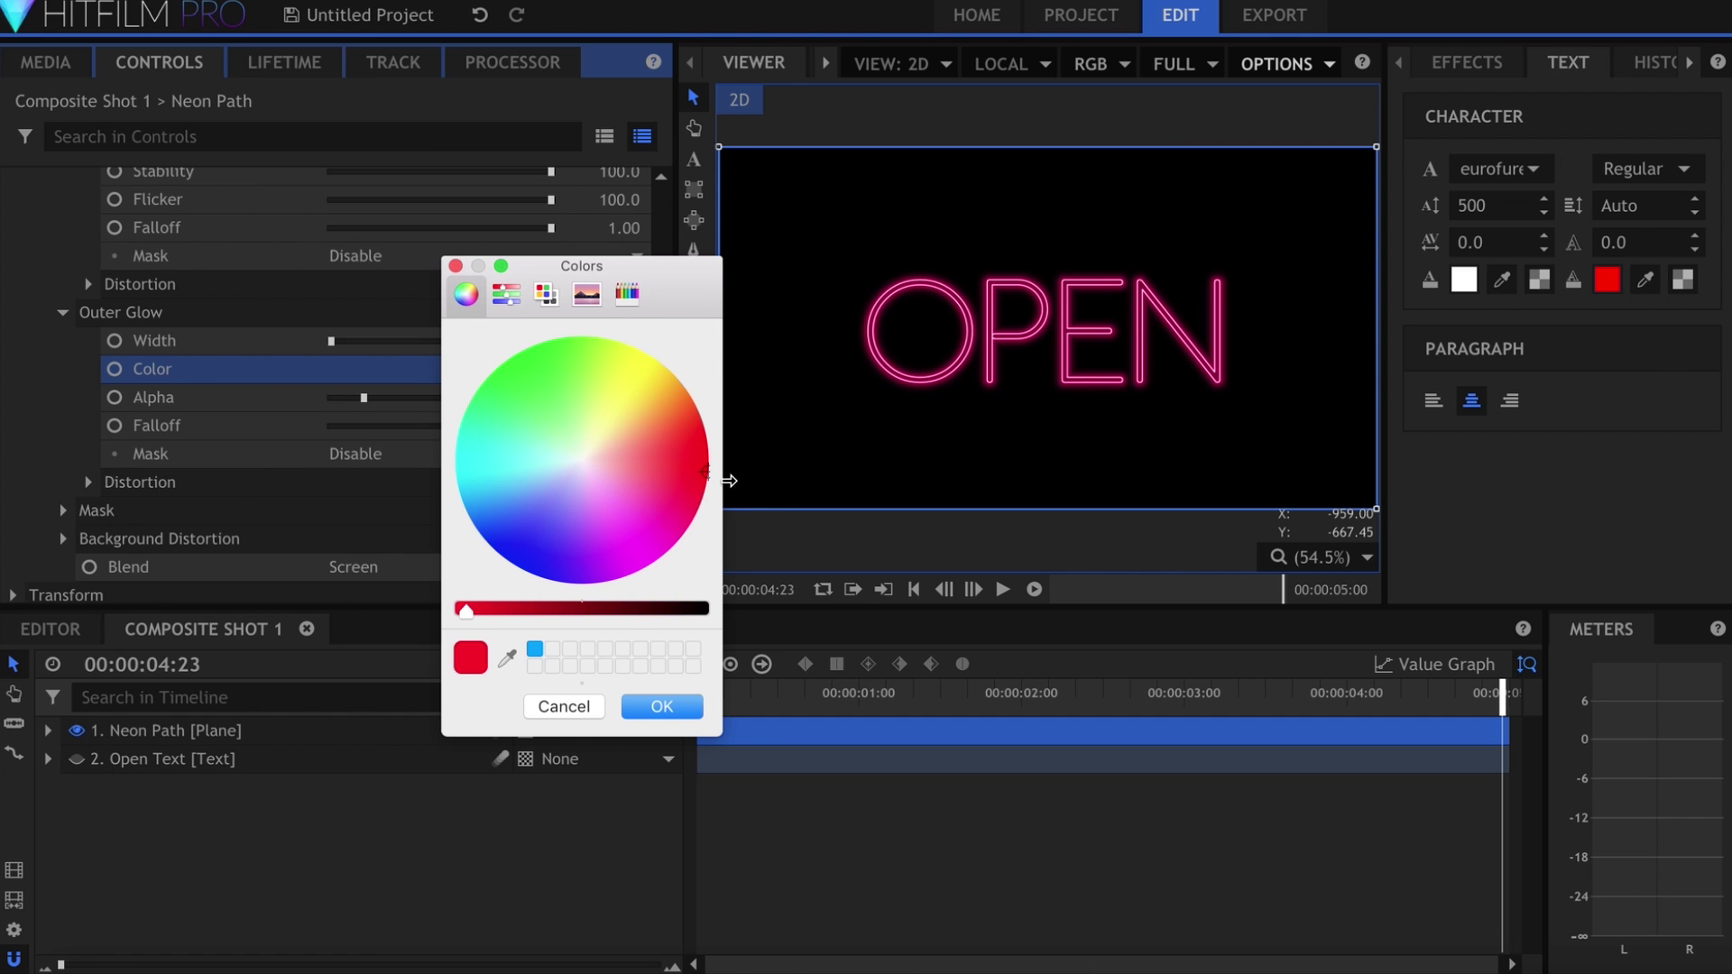
{"action": "key", "text": "Return"}
- Set the Outer Glow width to 220 px and its alpha to 0.33
{"action": "left_click", "coordinate": [380, 341]}
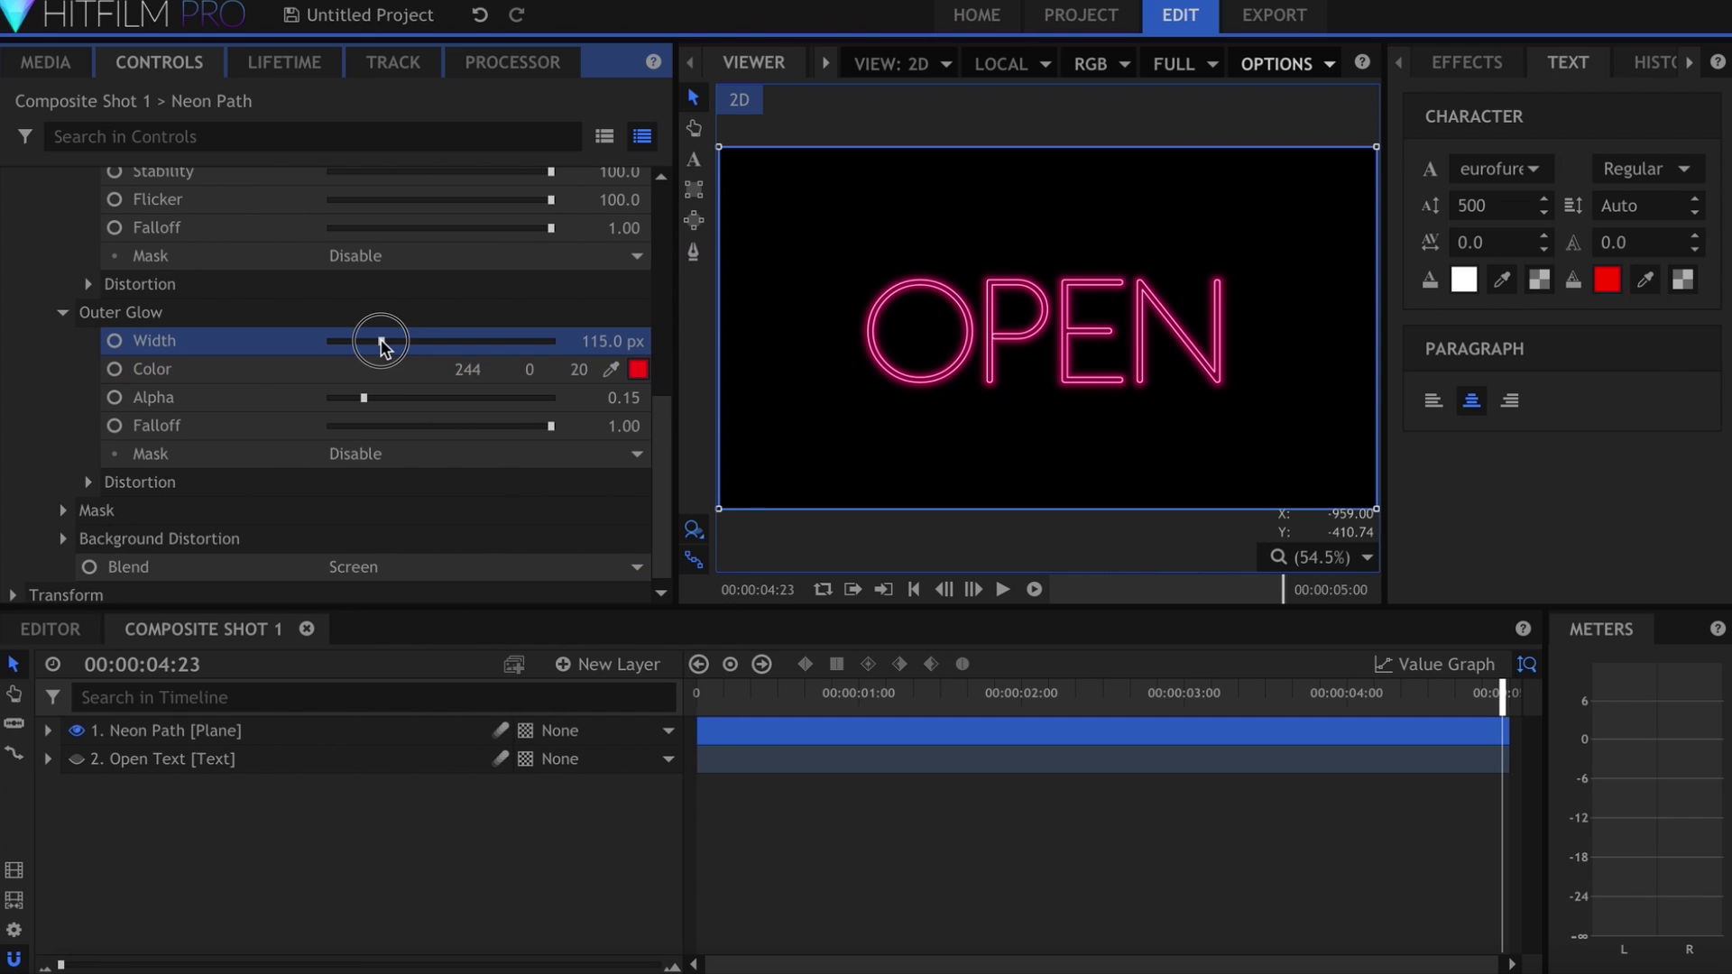
{"action": "left_click_drag", "start_coordinate": [365, 398], "coordinate": [495, 415]}
{"action": "left_click_drag", "start_coordinate": [360, 341], "coordinate": [408, 398]}
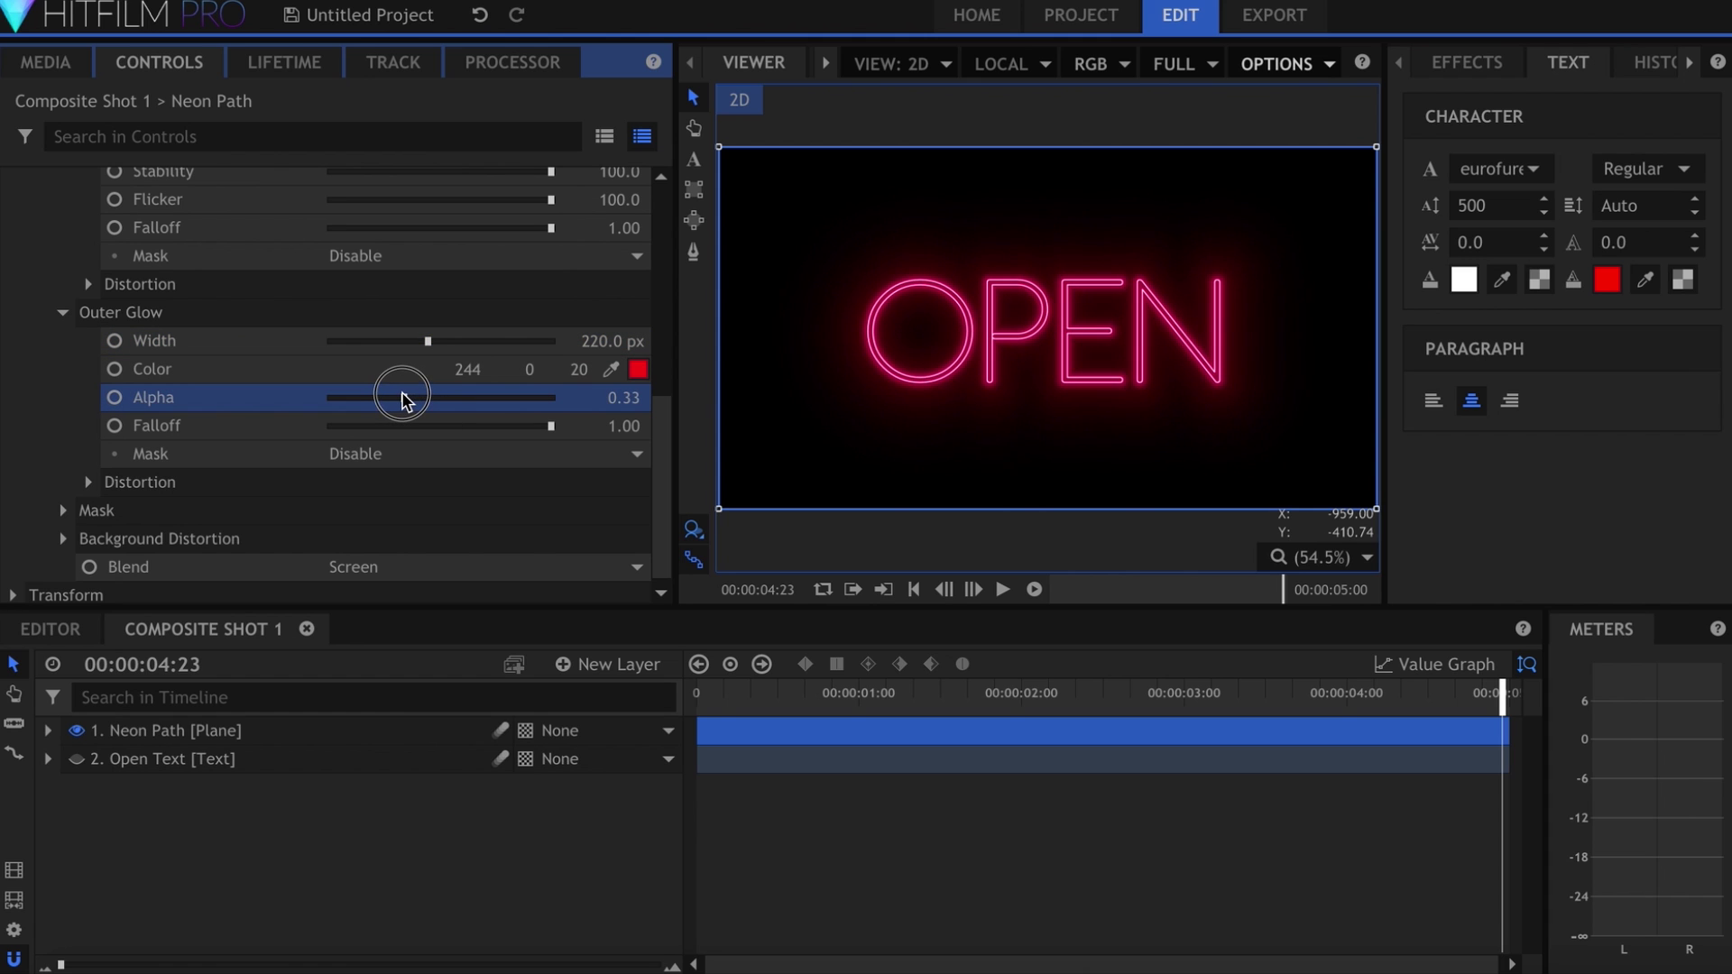
- Make the Open Text layer visible and keyframe its opacity from 0% at about 2.5 seconds to 100% at about 3.4 seconds
{"action": "left_click", "coordinate": [181, 761]}
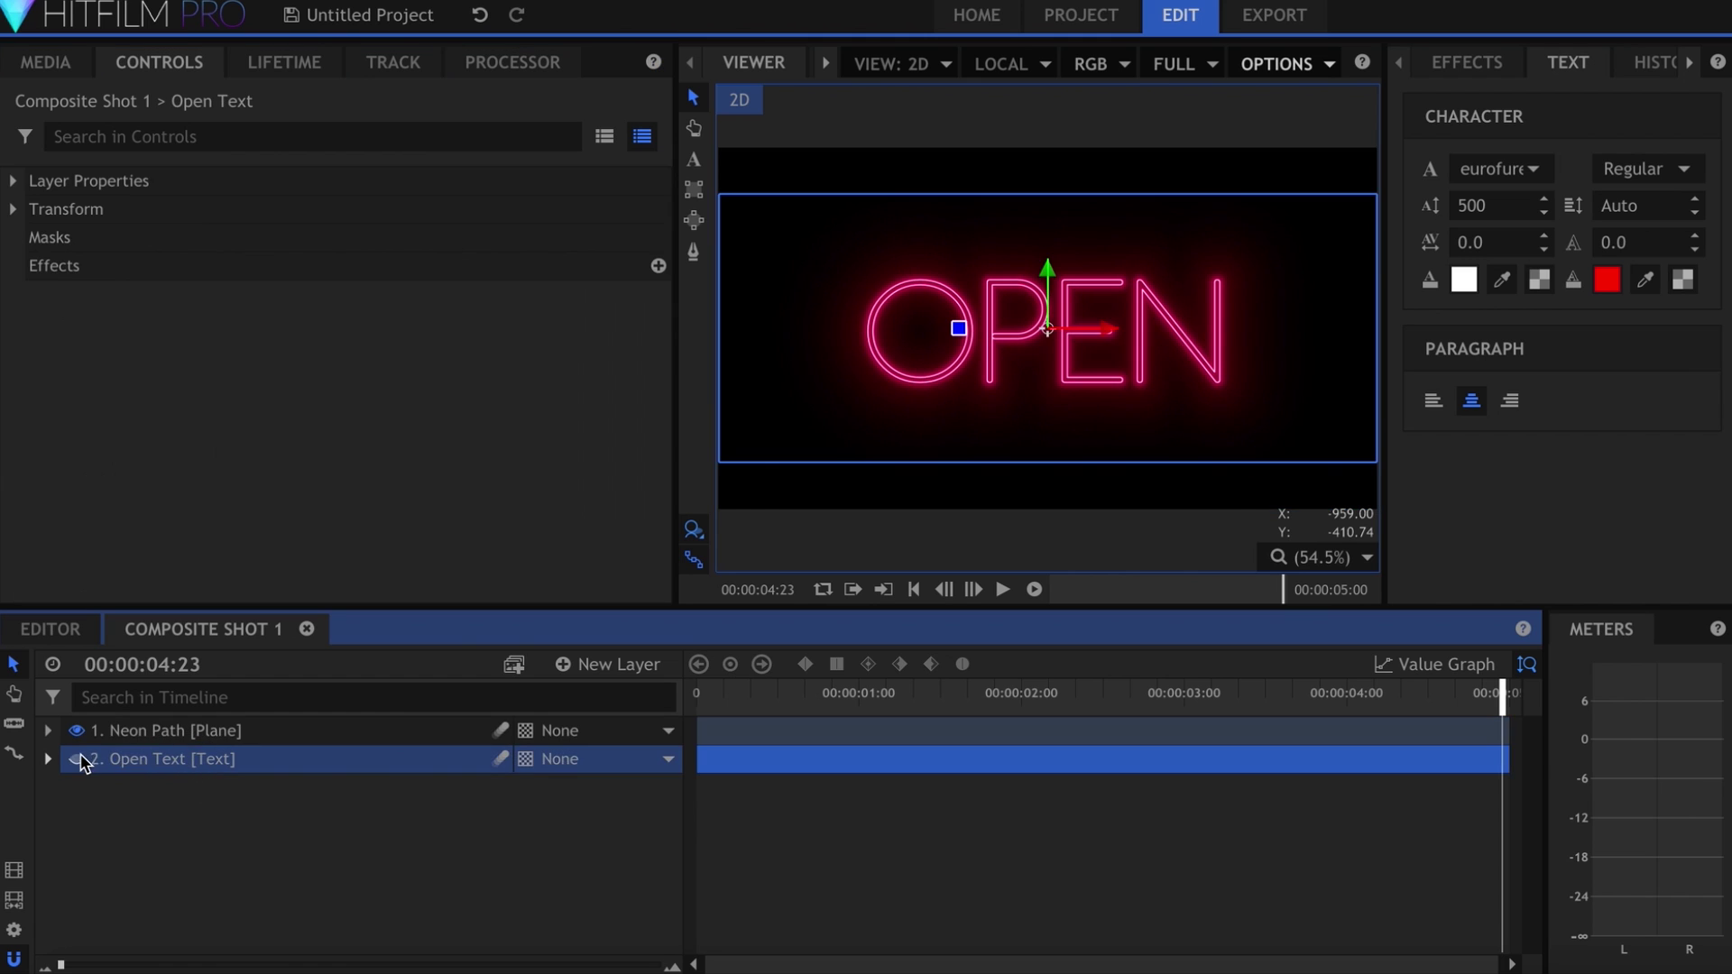
{"action": "left_click", "coordinate": [79, 758]}
{"action": "left_click", "coordinate": [48, 759]}
{"action": "left_click", "coordinate": [73, 788]}
{"action": "left_click", "coordinate": [1205, 845]}
{"action": "left_click", "coordinate": [1187, 693]}
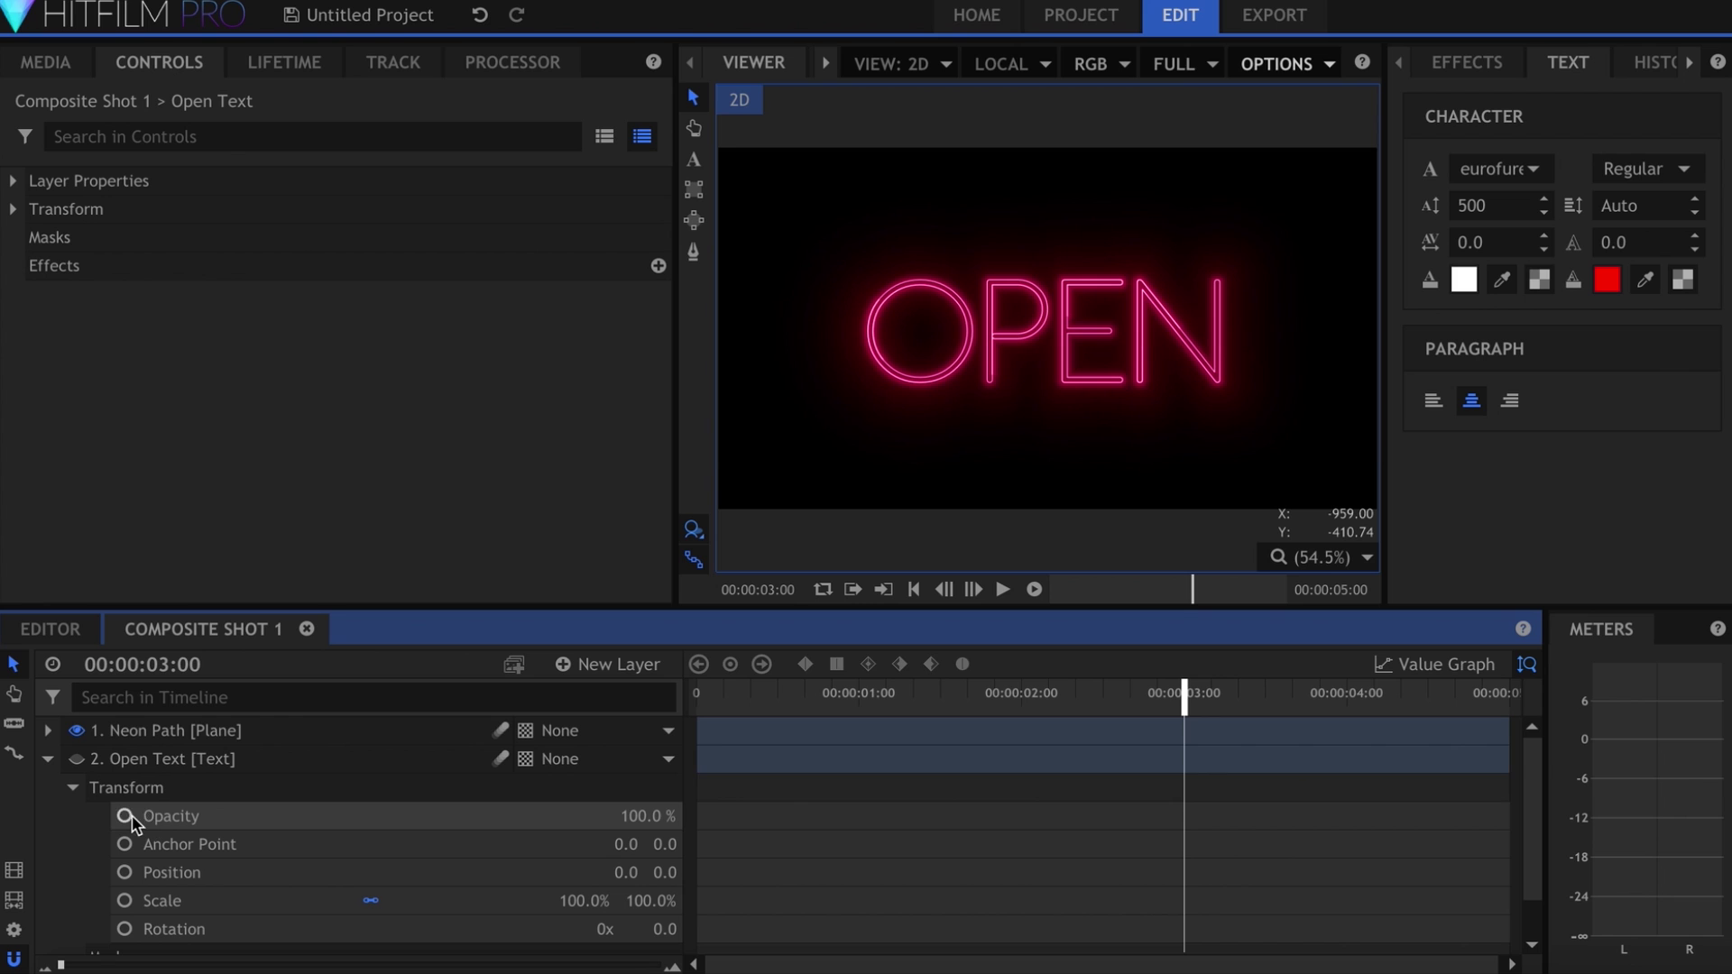
{"action": "left_click", "coordinate": [124, 817]}
{"action": "left_click_drag", "start_coordinate": [1182, 816], "coordinate": [1109, 816]}
{"action": "left_click", "coordinate": [1251, 694]}
- Play the animation from the start and inspect the filled neon letters close up
{"action": "left_click", "coordinate": [923, 845]}
{"action": "key", "text": "Home"}
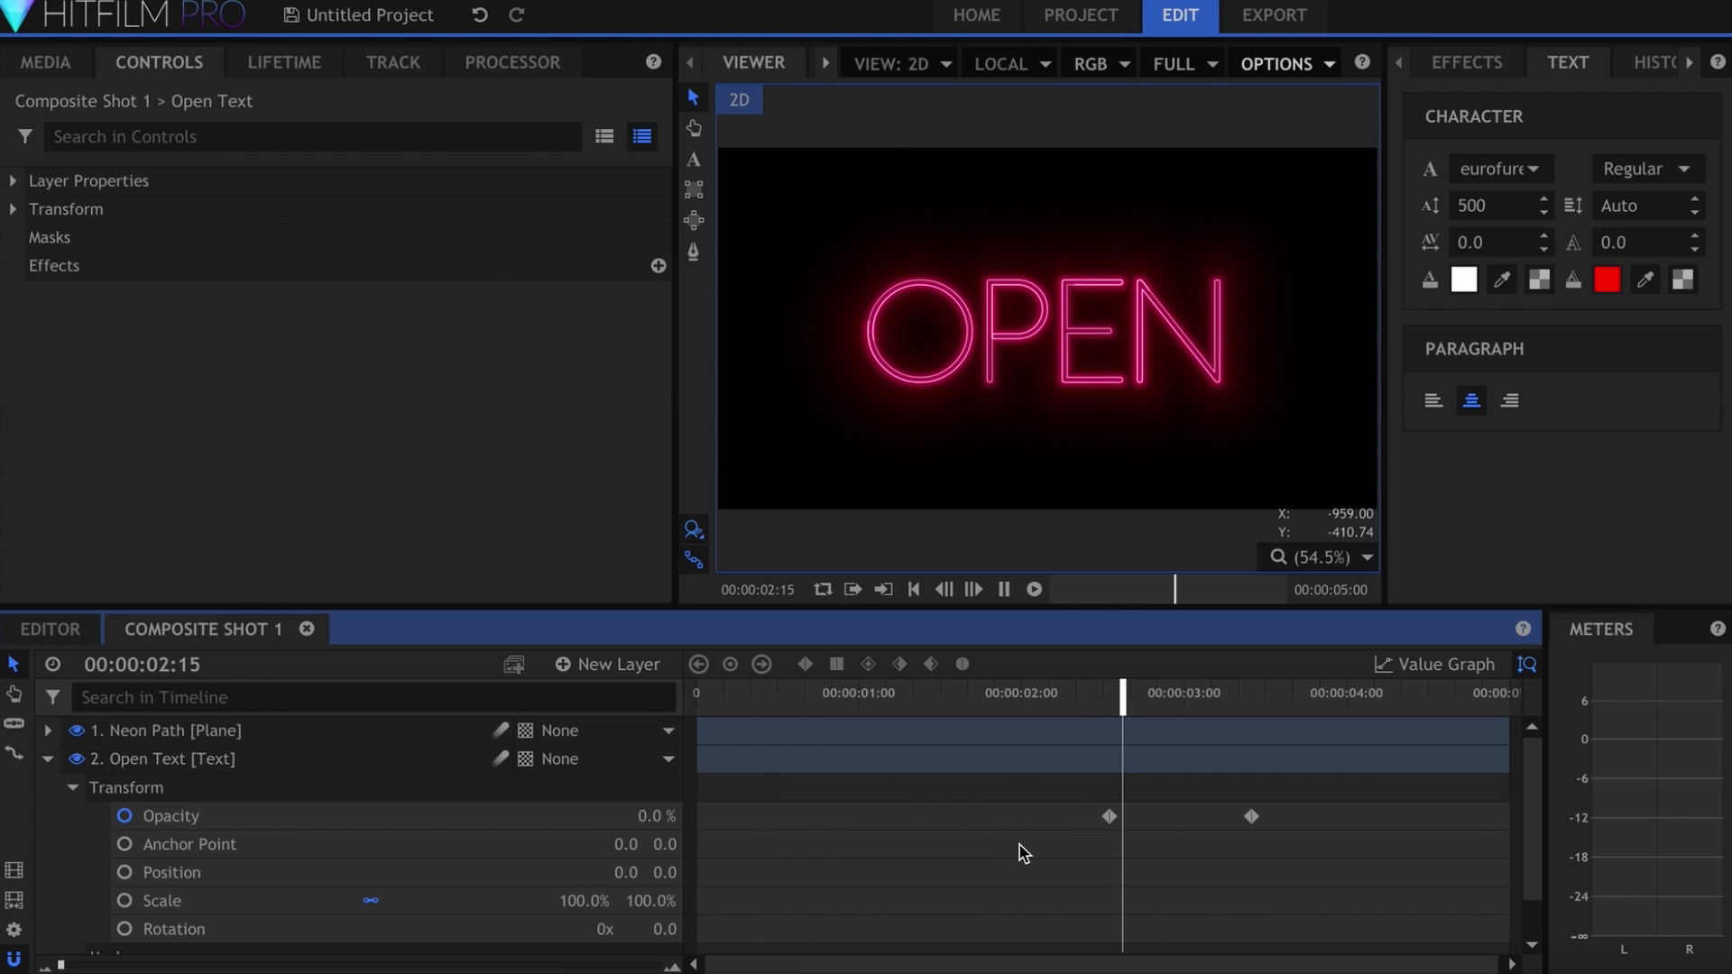
{"action": "key", "text": "space"}
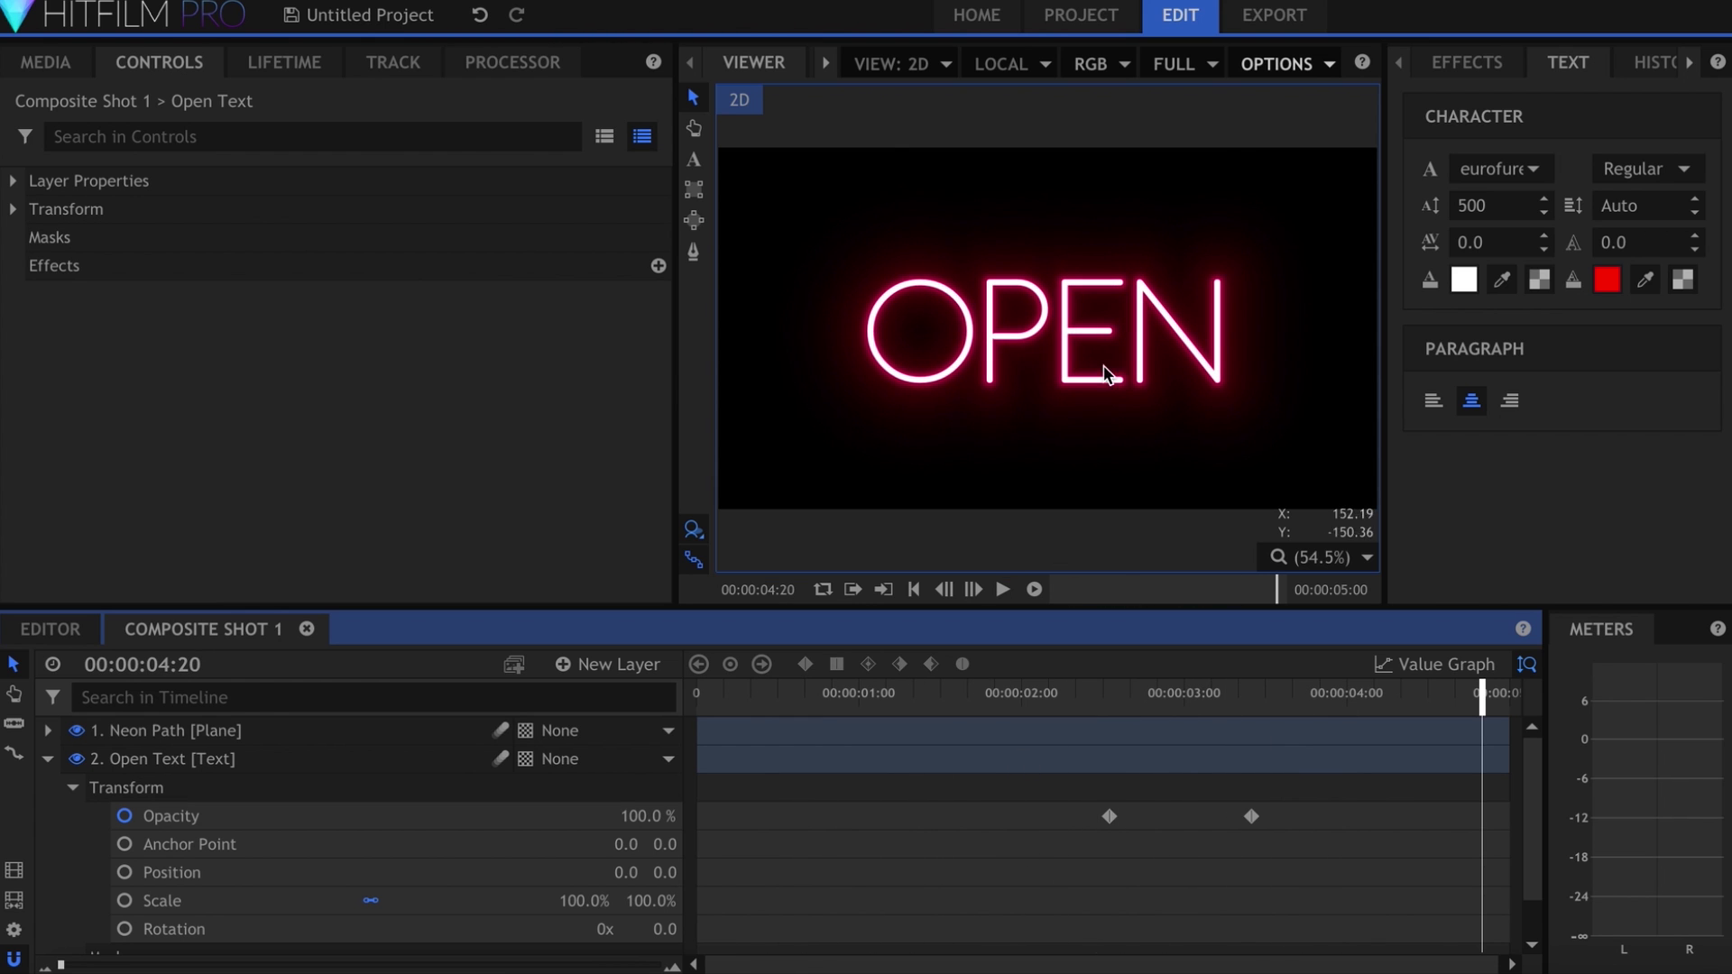
{"action": "scroll", "coordinate": [1114, 334], "scroll_direction": "up", "scroll_amount": 6}
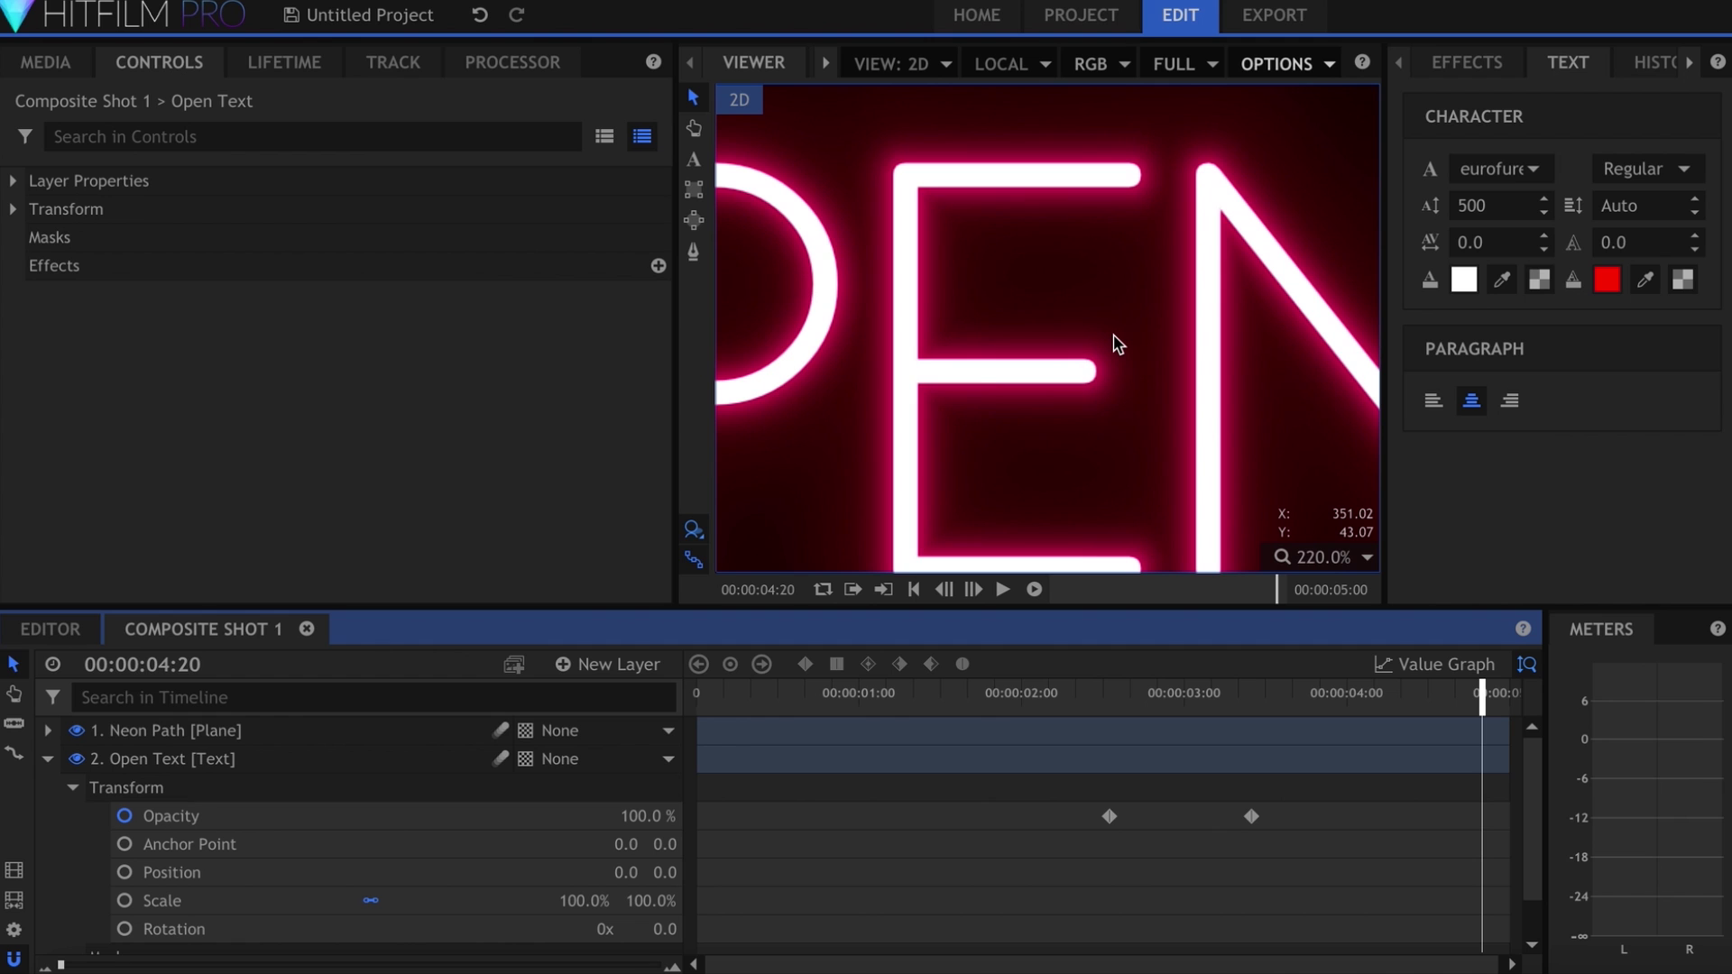
{"action": "scroll", "coordinate": [1116, 344], "scroll_direction": "down", "scroll_amount": 3}
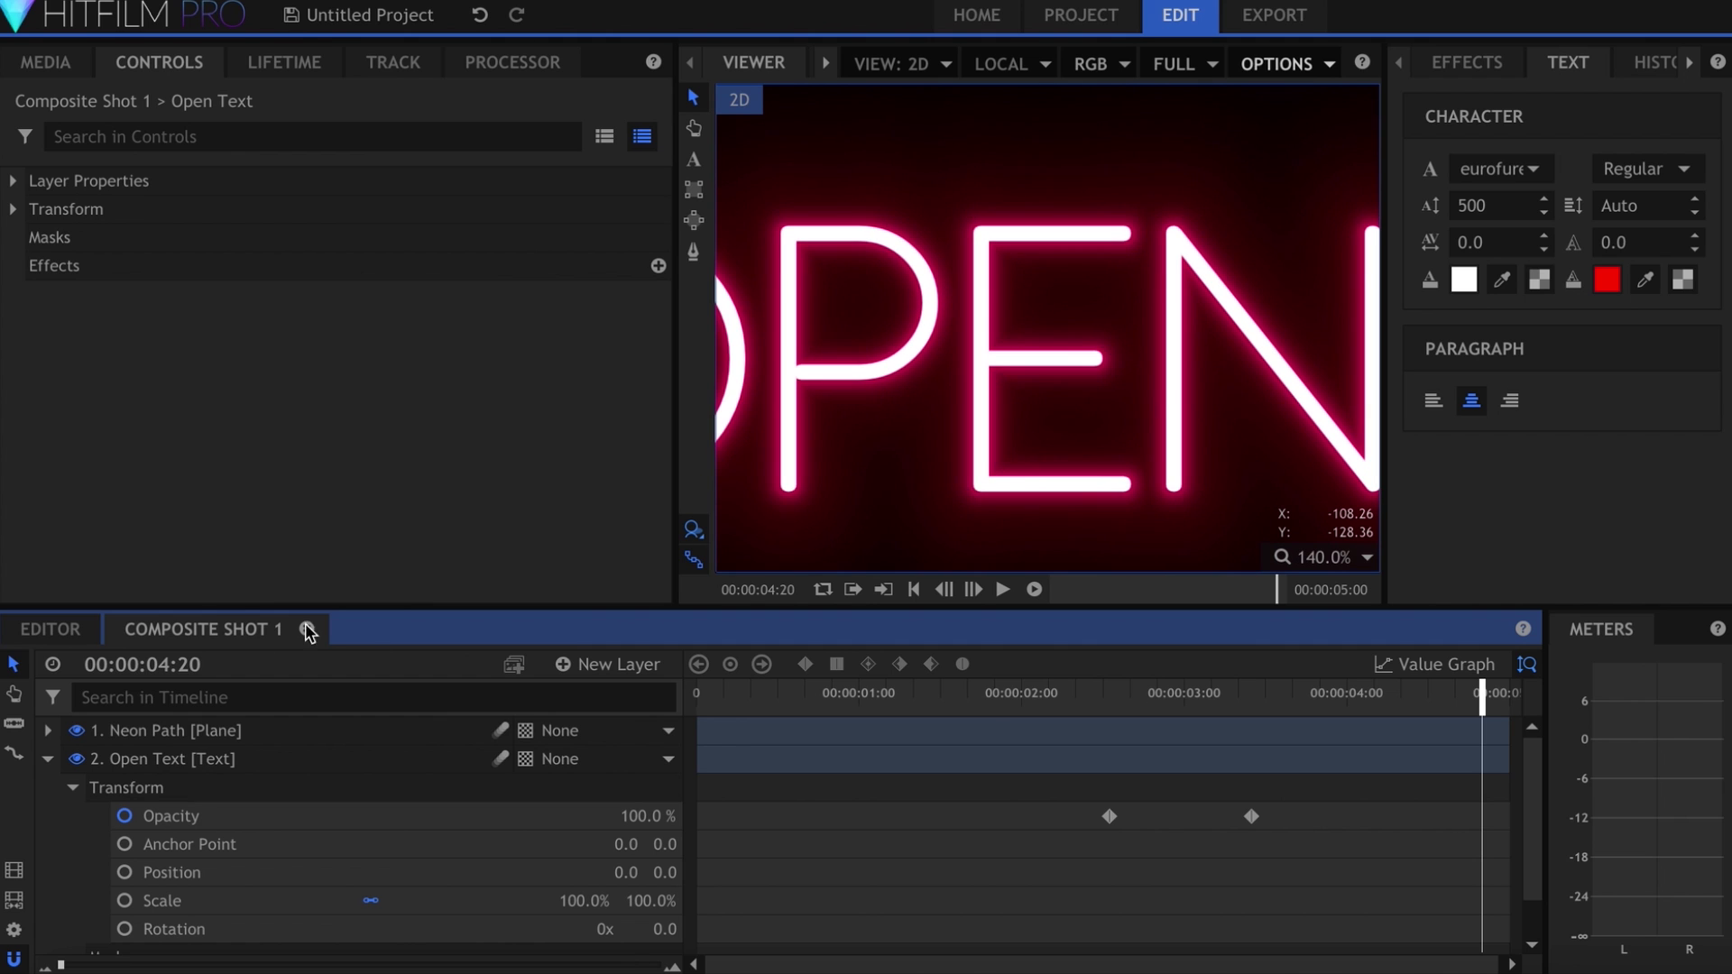
- Duplicate the Open Text layer and rename the upper copy Open Text Dark
{"action": "left_click", "coordinate": [47, 758]}
{"action": "left_click", "coordinate": [176, 761]}
{"action": "key", "text": "ctrl+d"}
{"action": "left_click", "coordinate": [256, 758]}
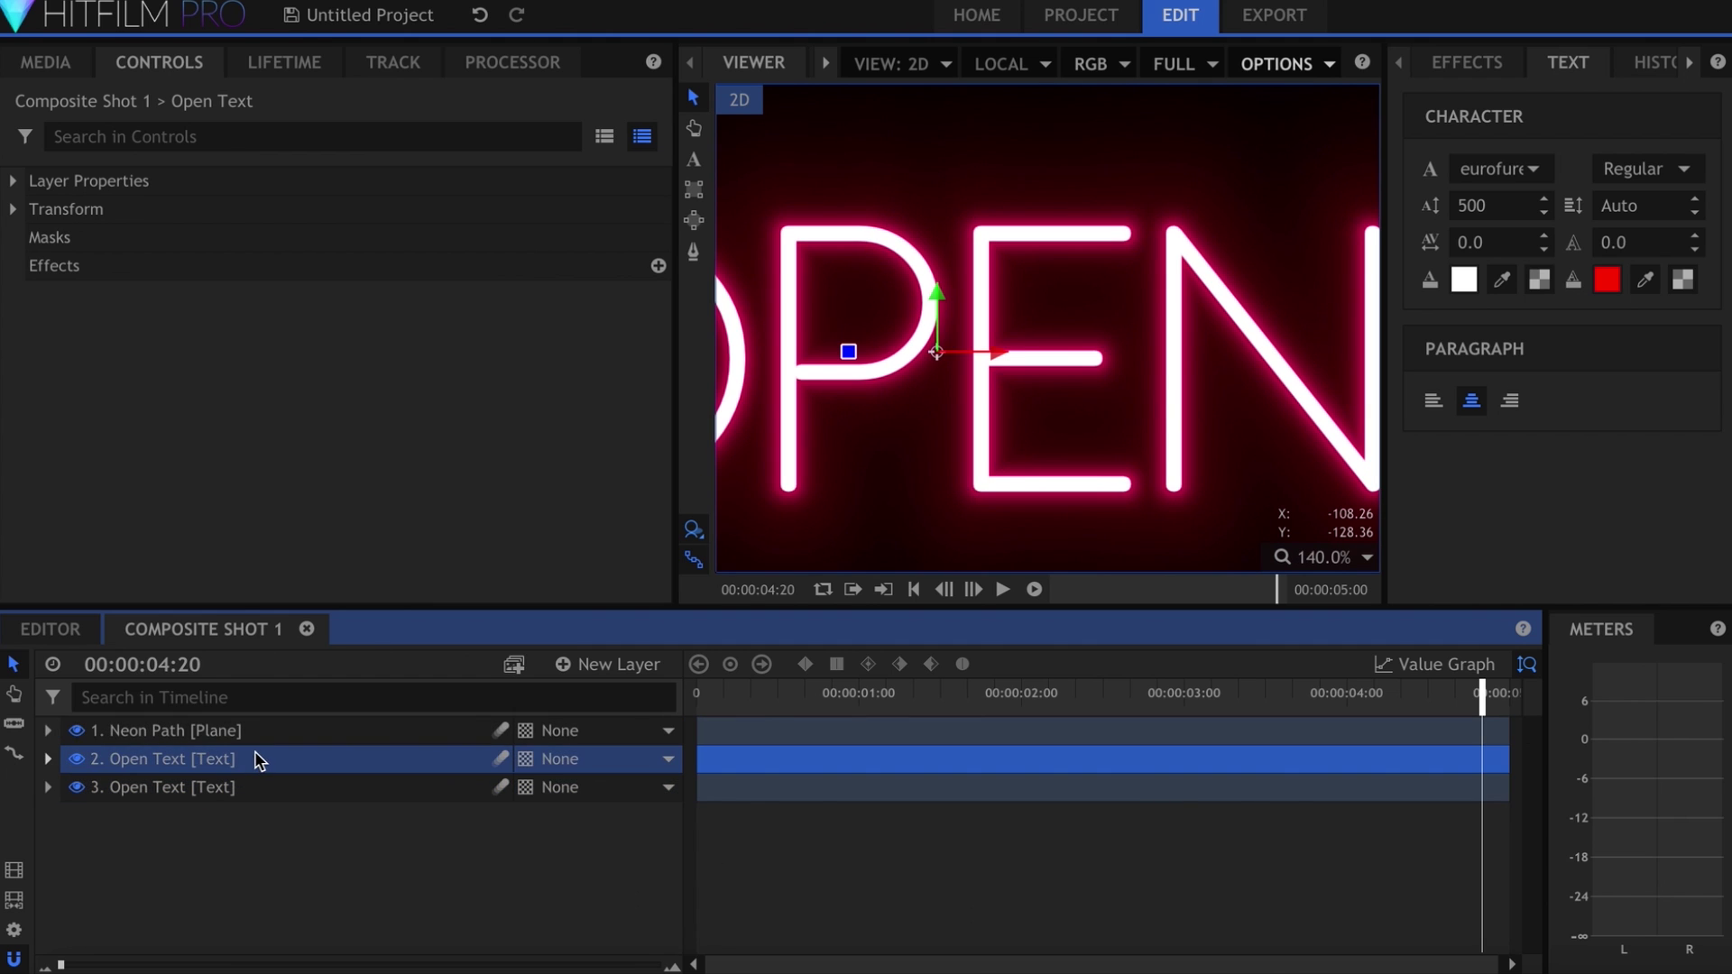
{"action": "double_click", "coordinate": [256, 758]}
{"action": "left_click", "coordinate": [259, 760]}
{"action": "type", "text": "Dark"}
{"action": "key", "text": "Return"}
- Change the fill color of all the text in the Open Text Dark layer to black
{"action": "left_click", "coordinate": [922, 213]}
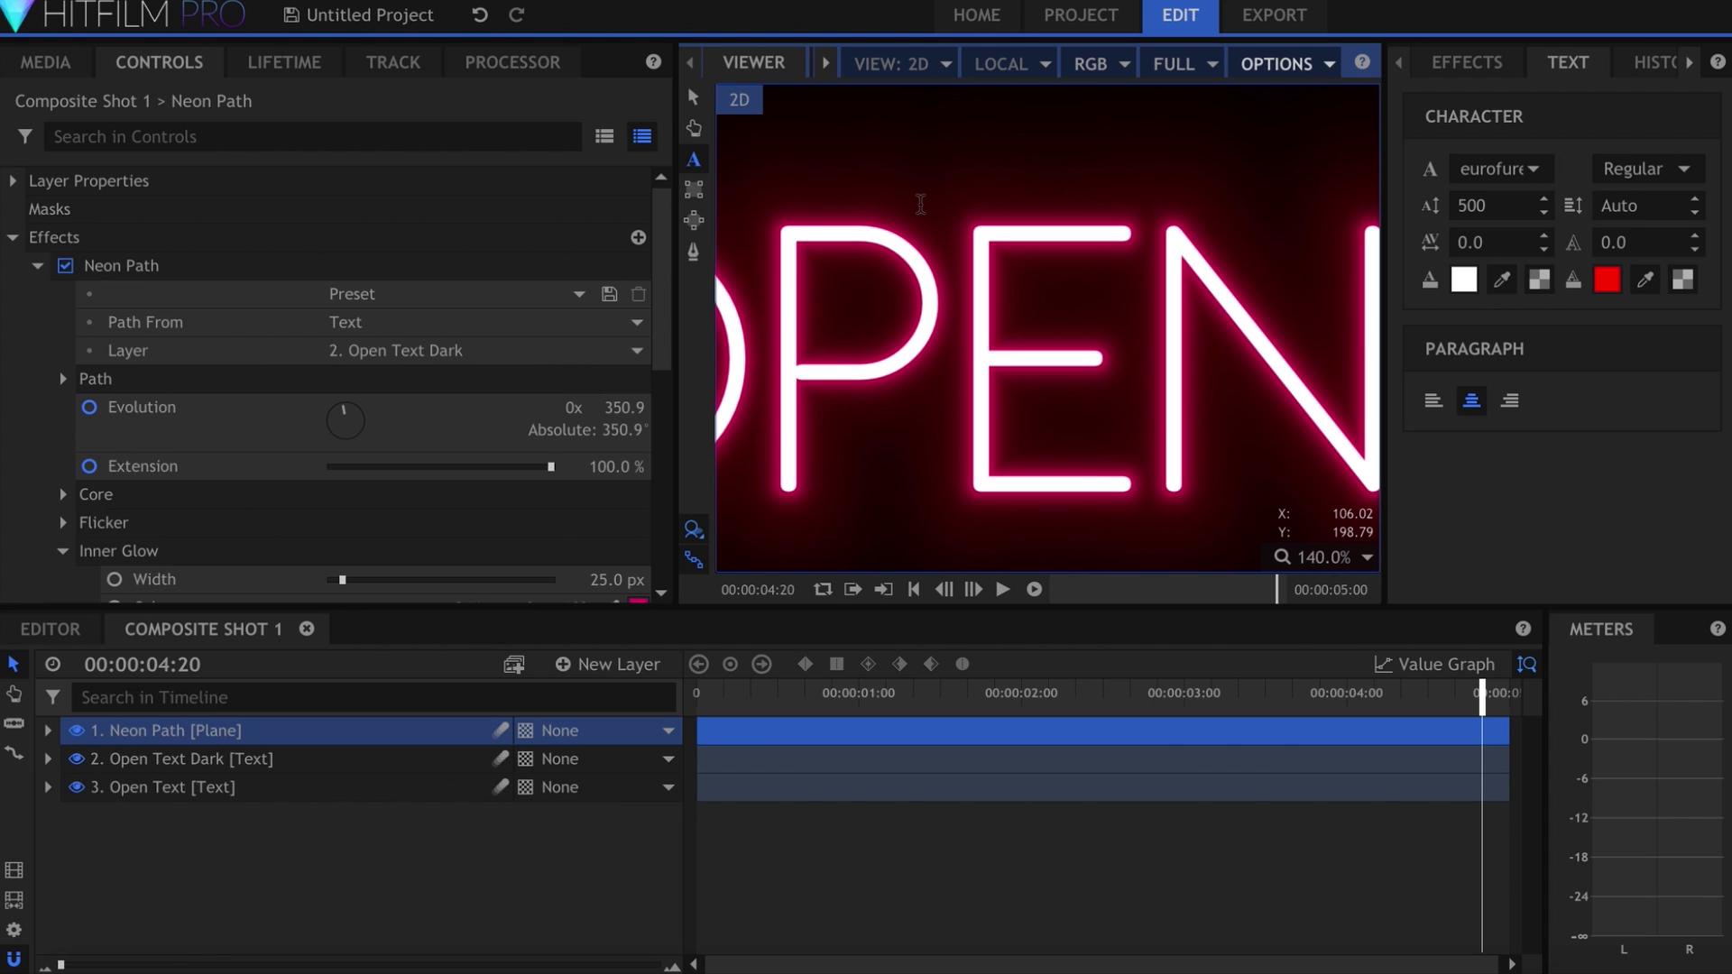
{"action": "key", "text": "t"}
{"action": "left_click", "coordinate": [1032, 280]}
{"action": "double_click", "coordinate": [1034, 281]}
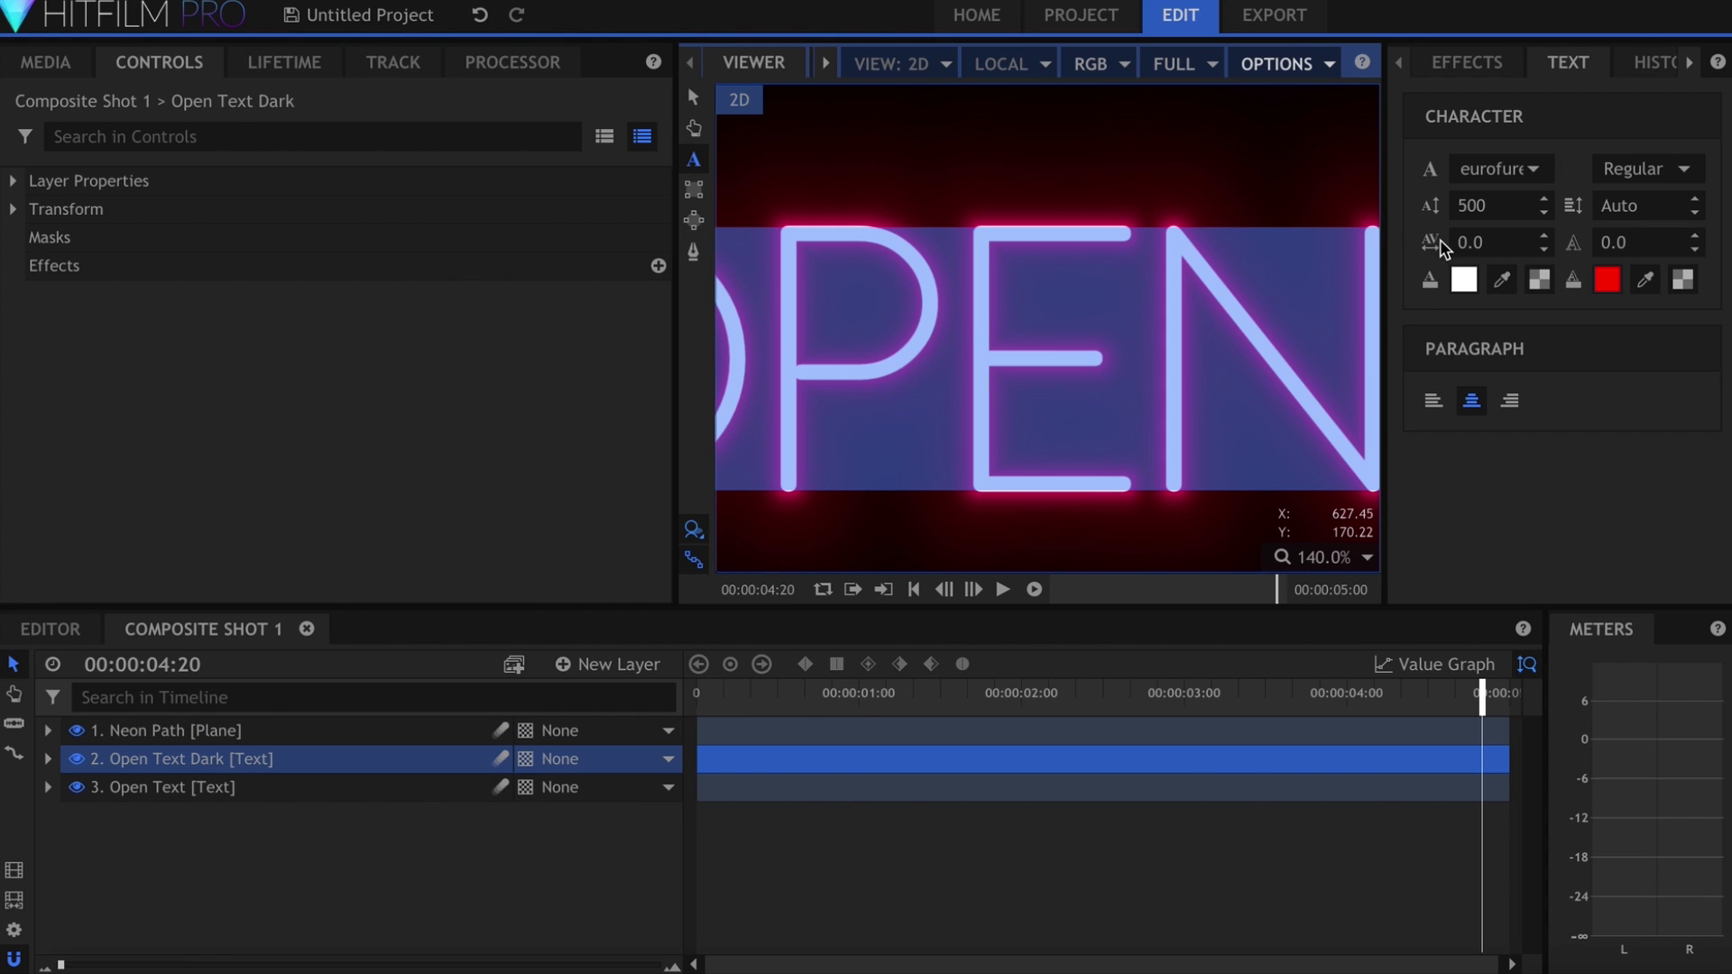
{"action": "left_click", "coordinate": [1457, 287]}
{"action": "left_click_drag", "start_coordinate": [582, 545], "coordinate": [722, 545]}
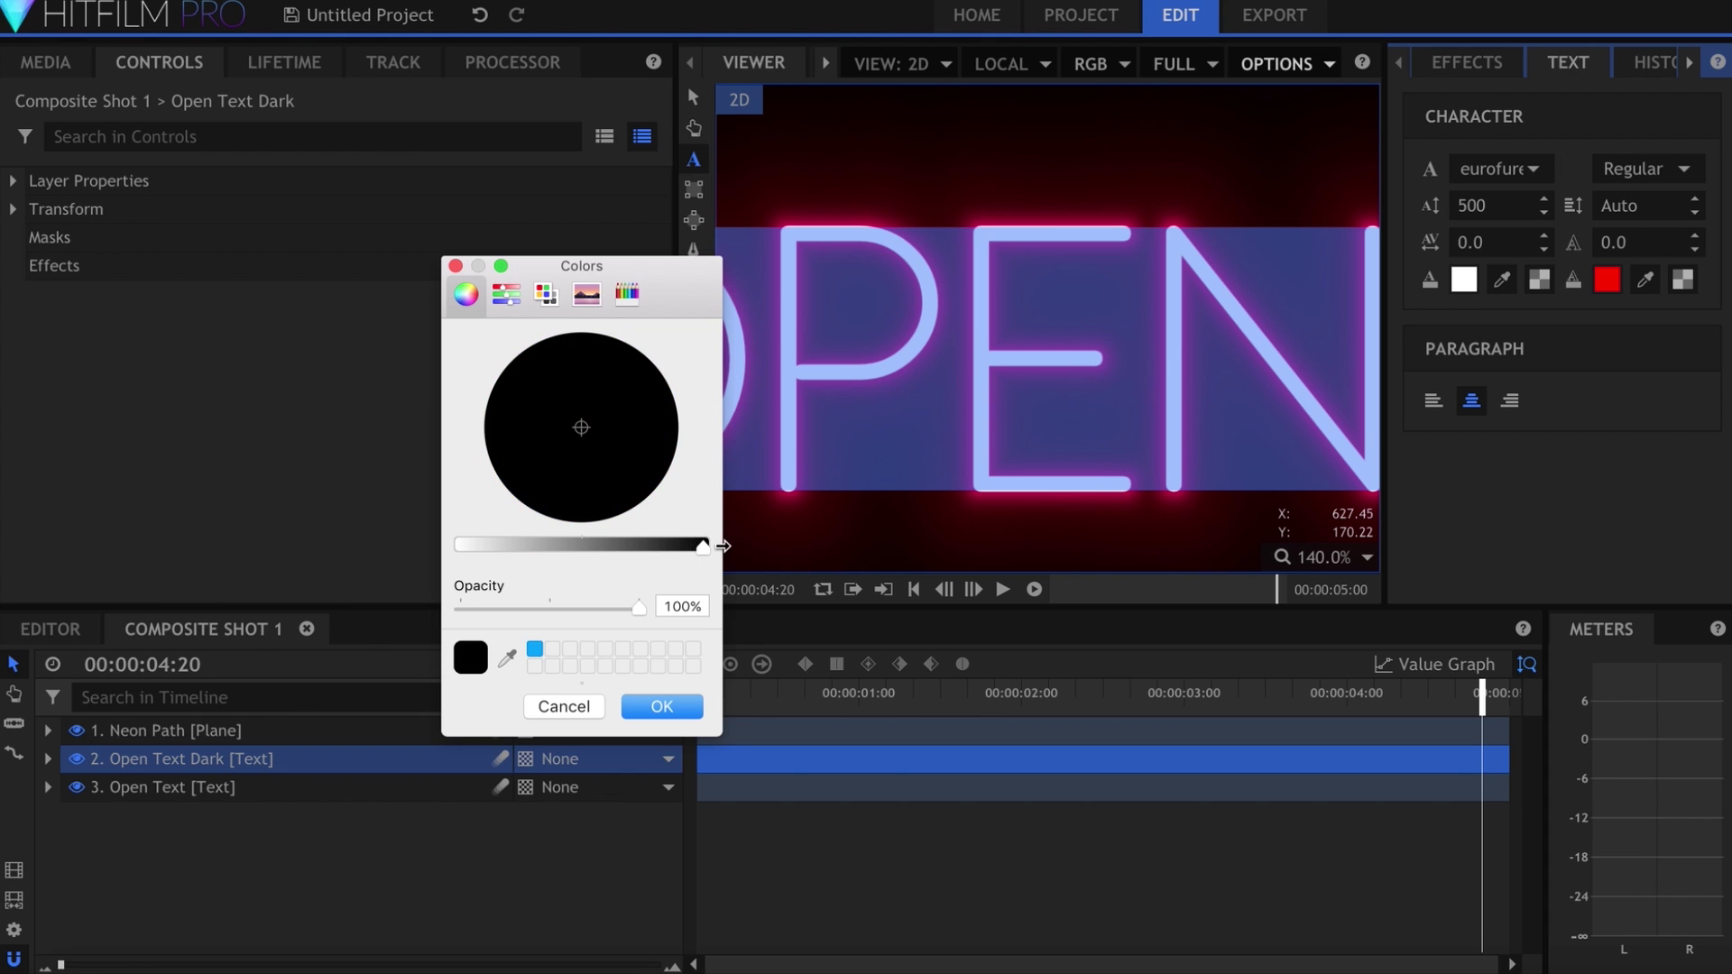
{"action": "key", "text": "Return"}
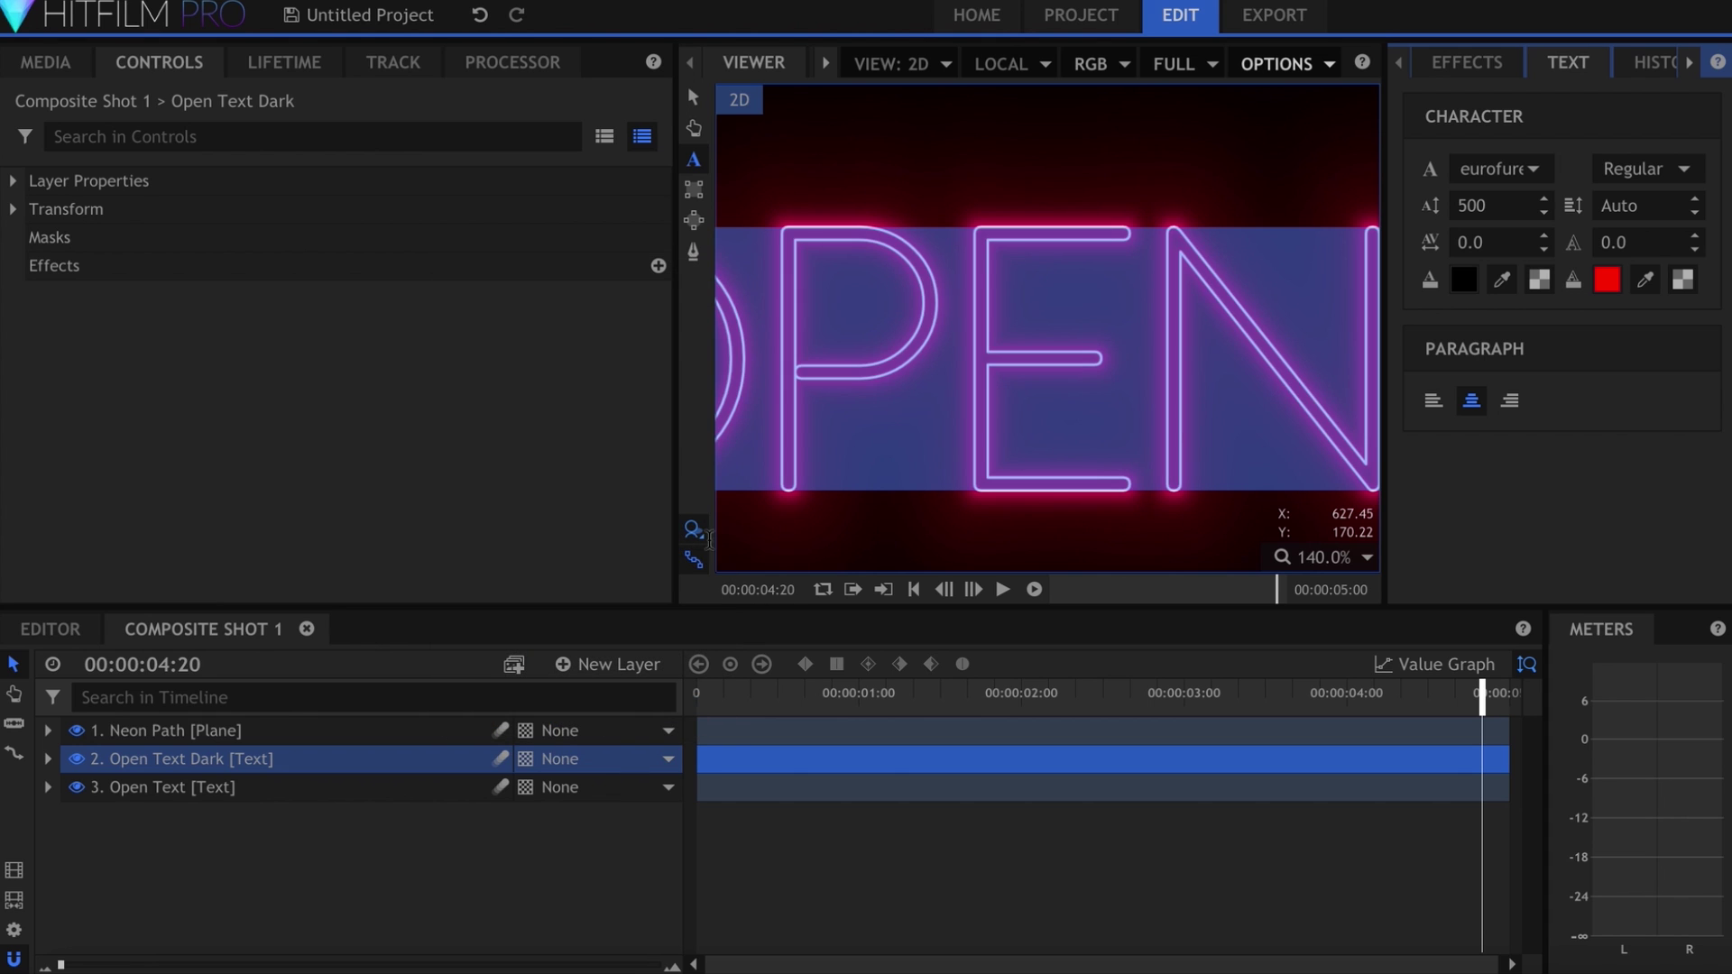
{"action": "left_click", "coordinate": [695, 99]}
- Find the Blur effect and apply it to the Open Text Dark layer
{"action": "left_click", "coordinate": [1463, 70]}
{"action": "left_click", "coordinate": [1490, 107]}
{"action": "type", "text": "blur"}
{"action": "left_click_drag", "start_coordinate": [1486, 266], "coordinate": [445, 762]}
- Set the blur radius on the Open Text Dark layer to 15 px
{"action": "left_click", "coordinate": [37, 294]}
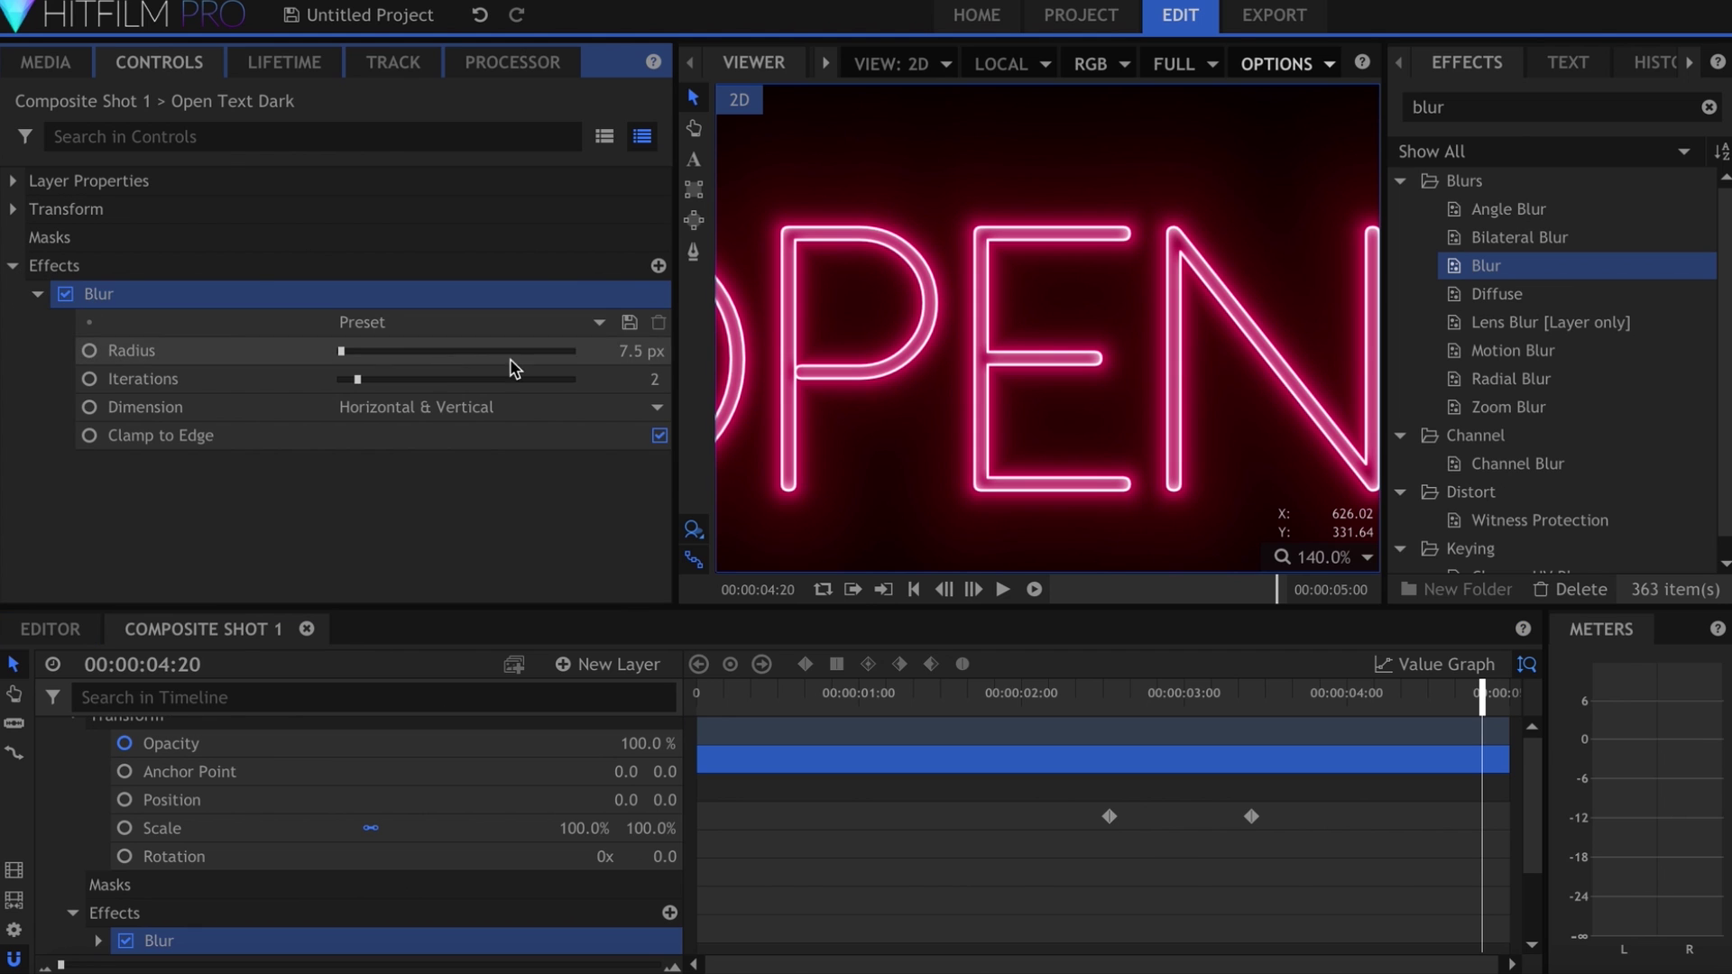
{"action": "left_click", "coordinate": [619, 350]}
{"action": "type", "text": "15"}
{"action": "key", "text": "Return"}
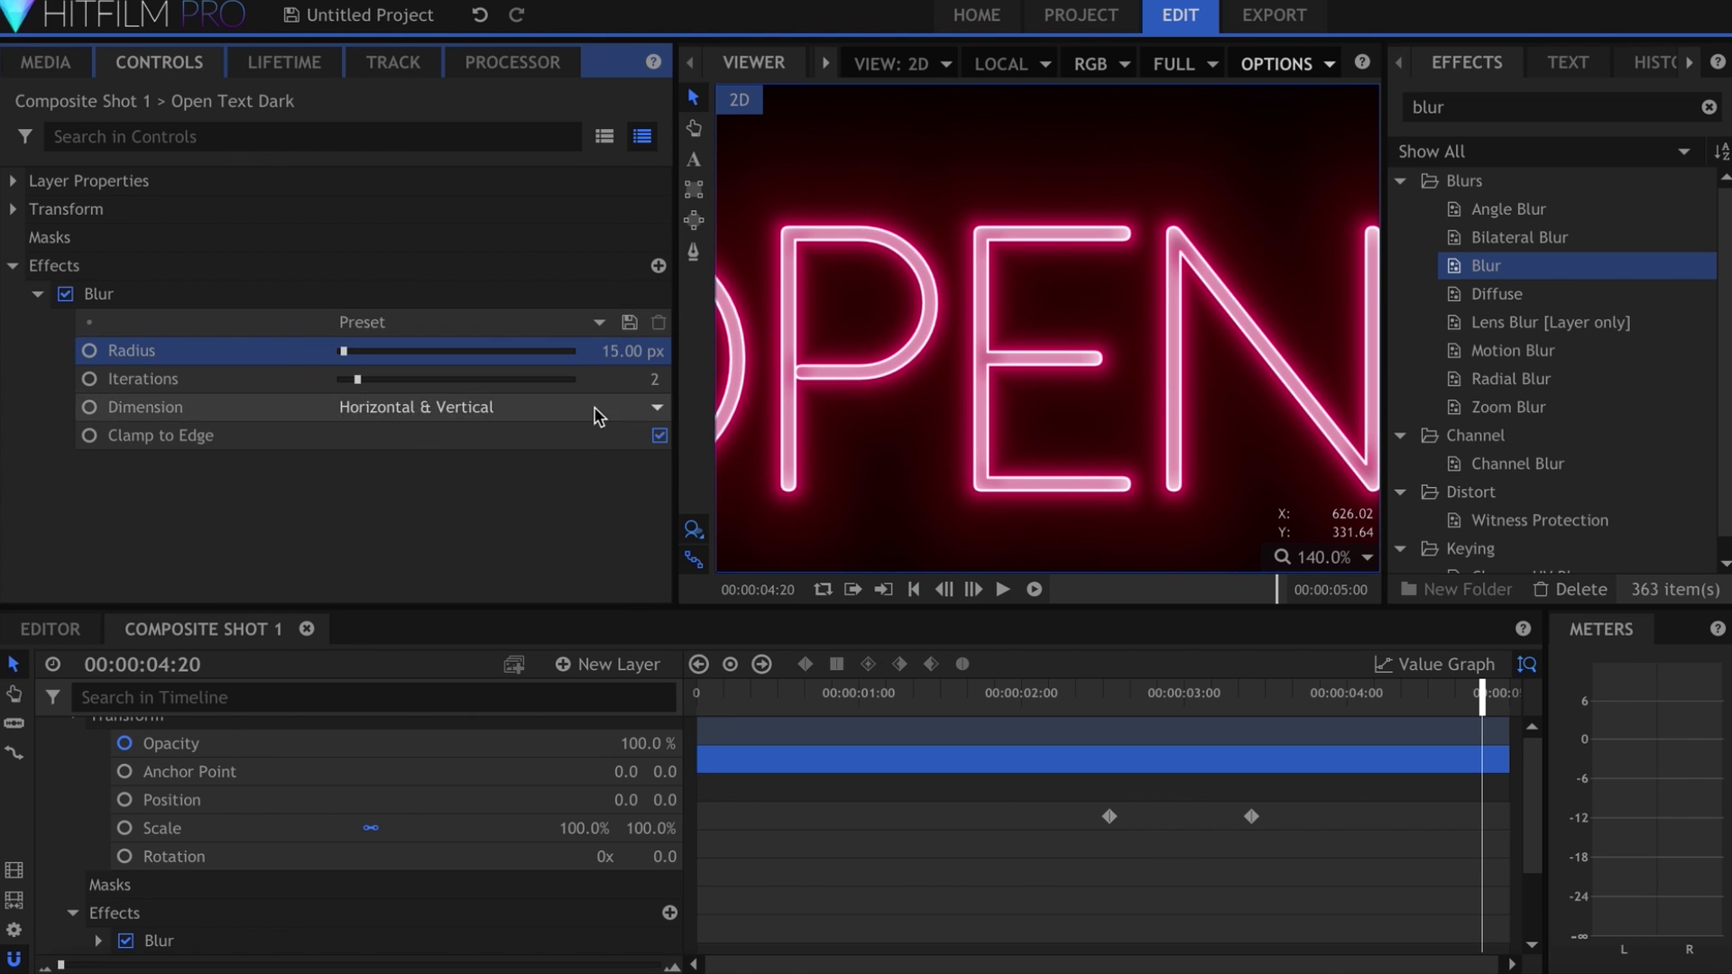
{"action": "left_click", "coordinate": [576, 471]}
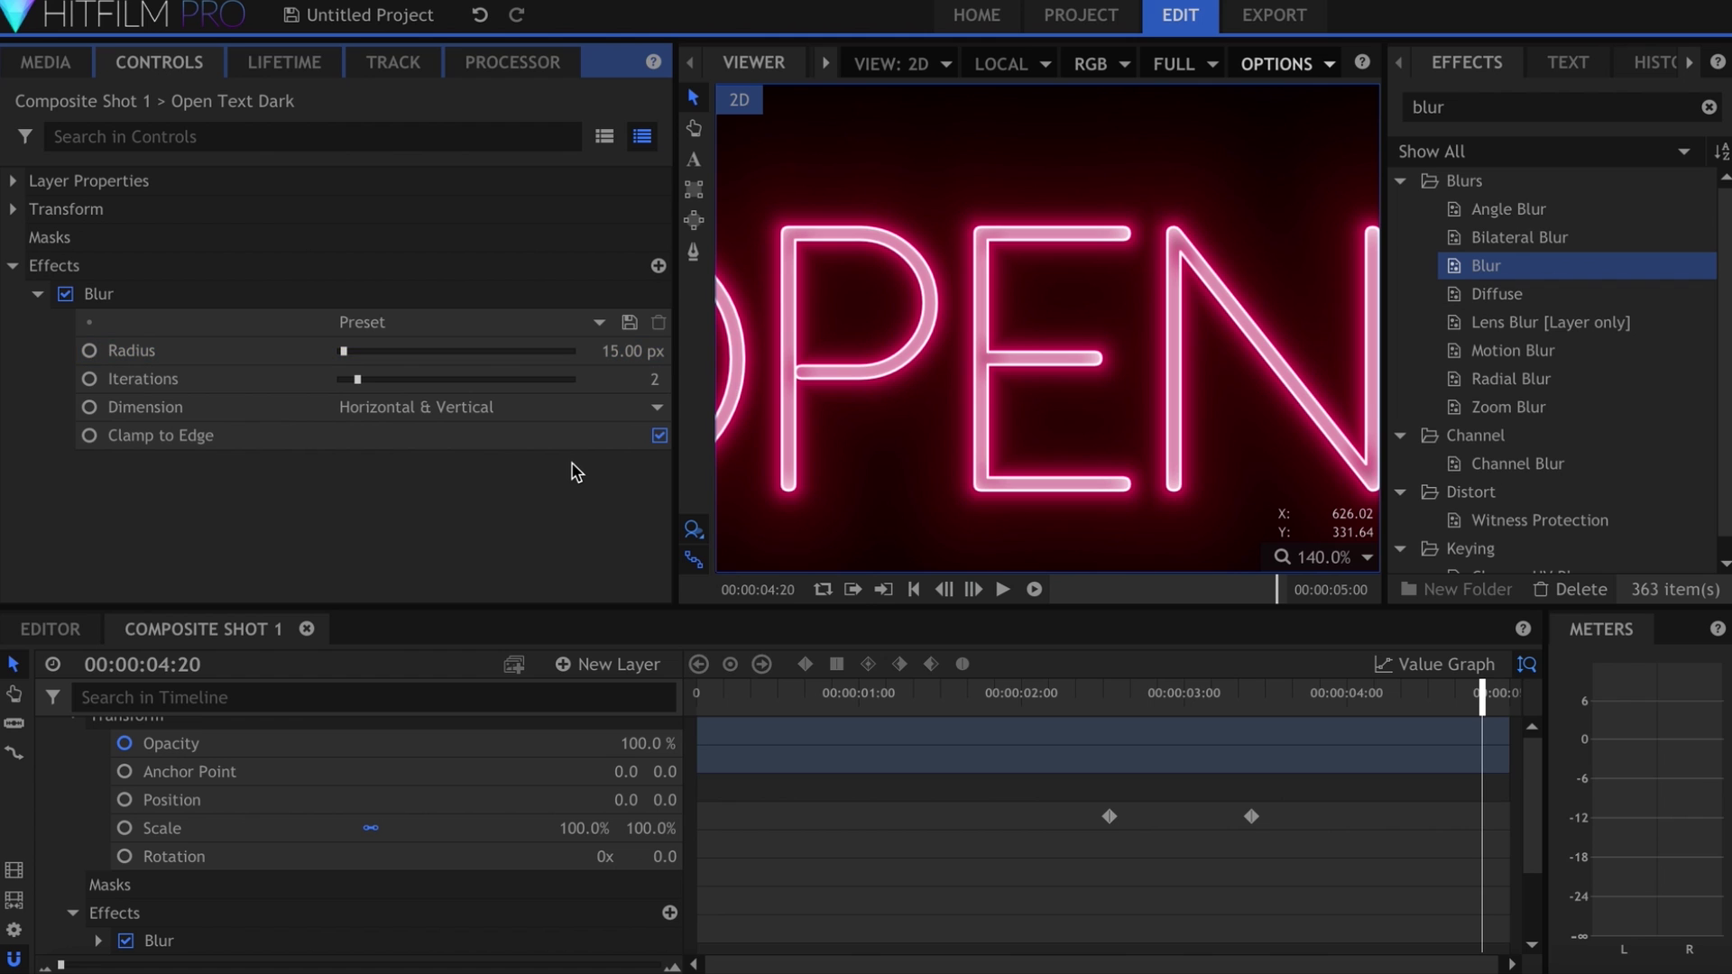
- Create a black 1920 x 1080 plane layer named Rectangle
{"action": "left_click", "coordinate": [1345, 560]}
{"action": "left_click", "coordinate": [1324, 810]}
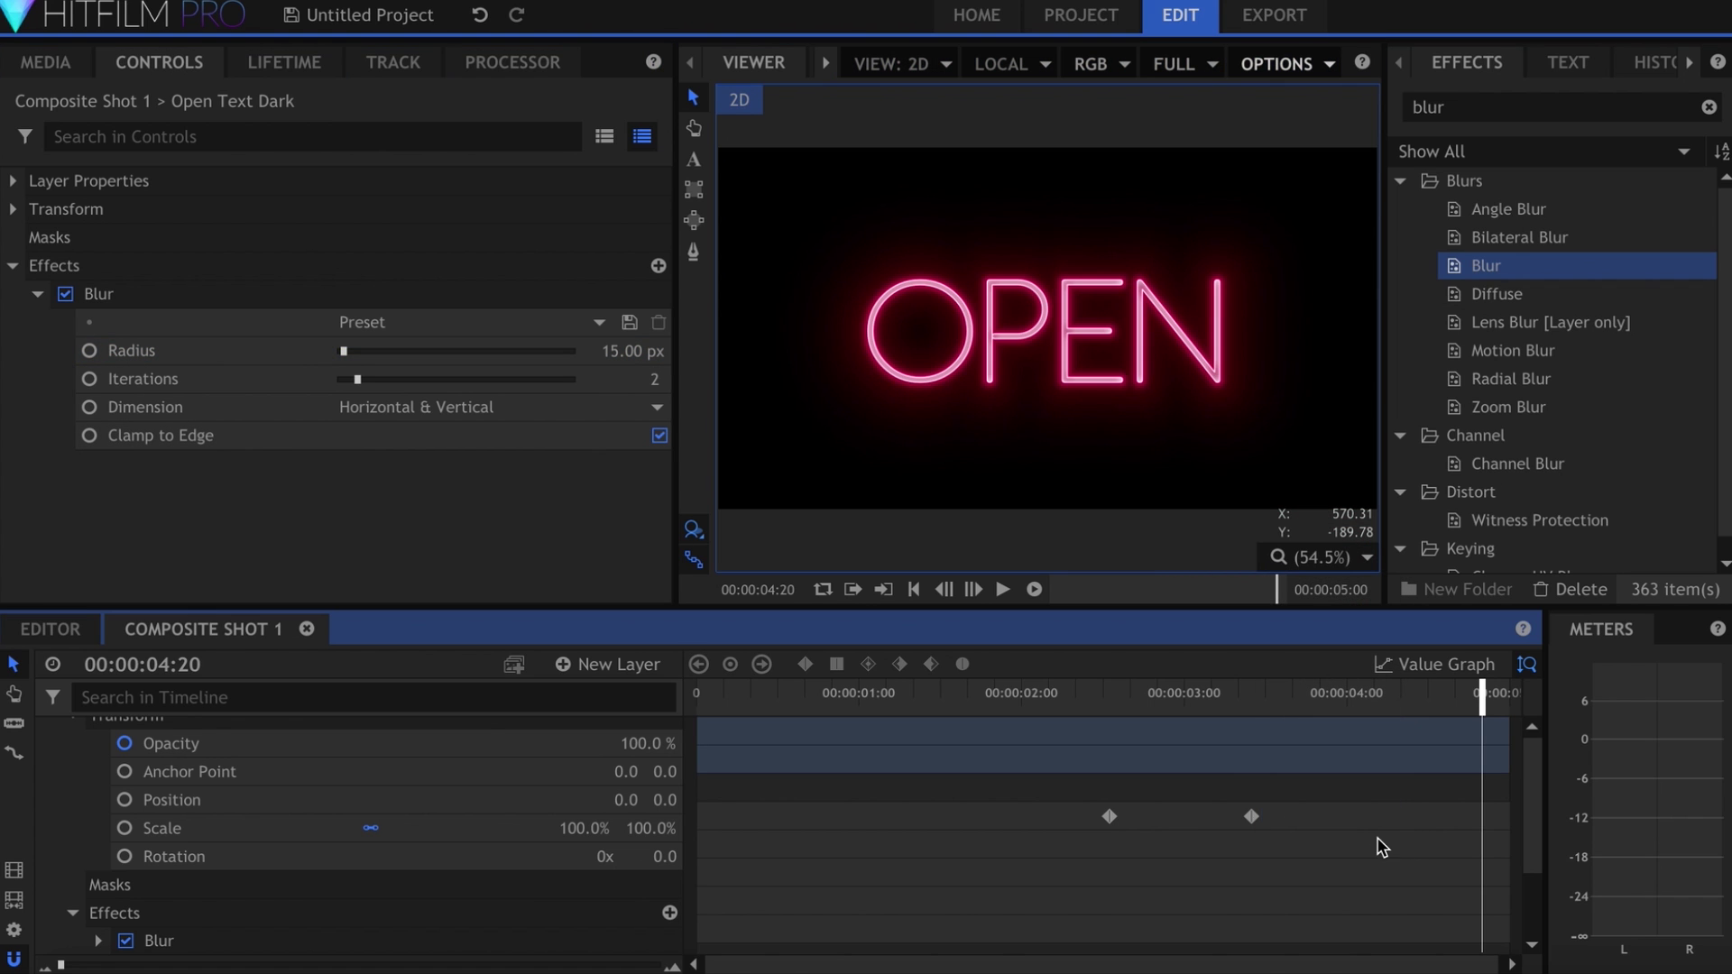
{"action": "left_click", "coordinate": [619, 664]}
{"action": "left_click", "coordinate": [632, 698]}
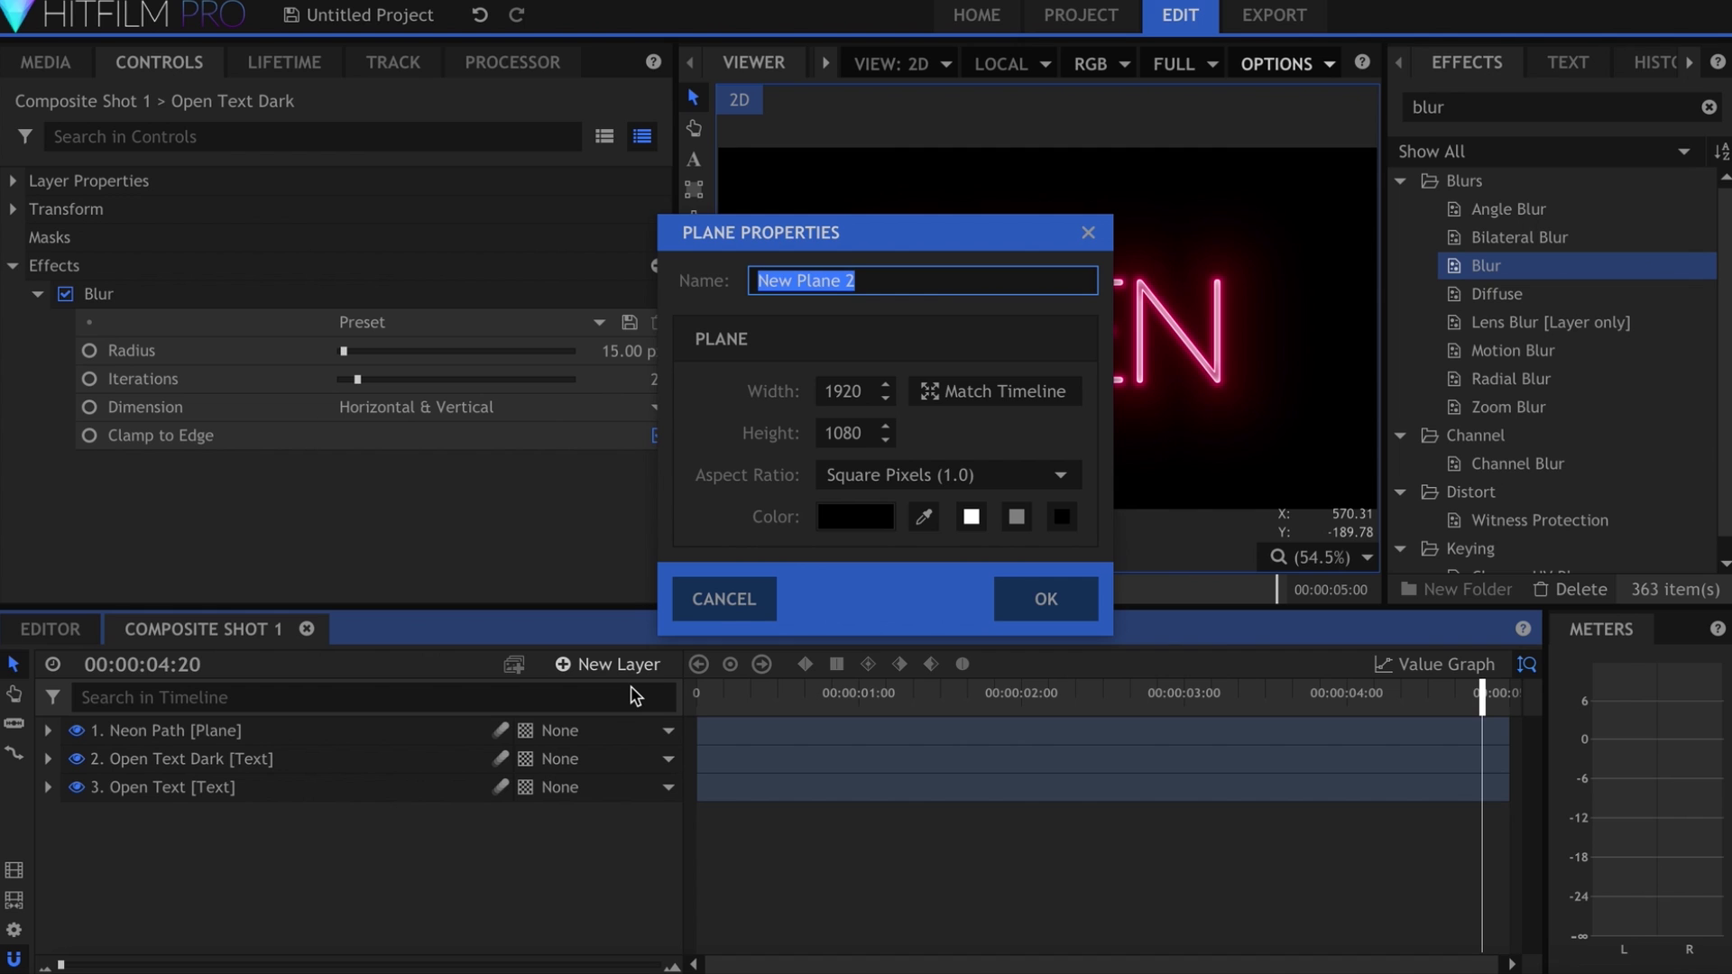
{"action": "type", "text": "Rectangle"}
{"action": "key", "text": "Return"}
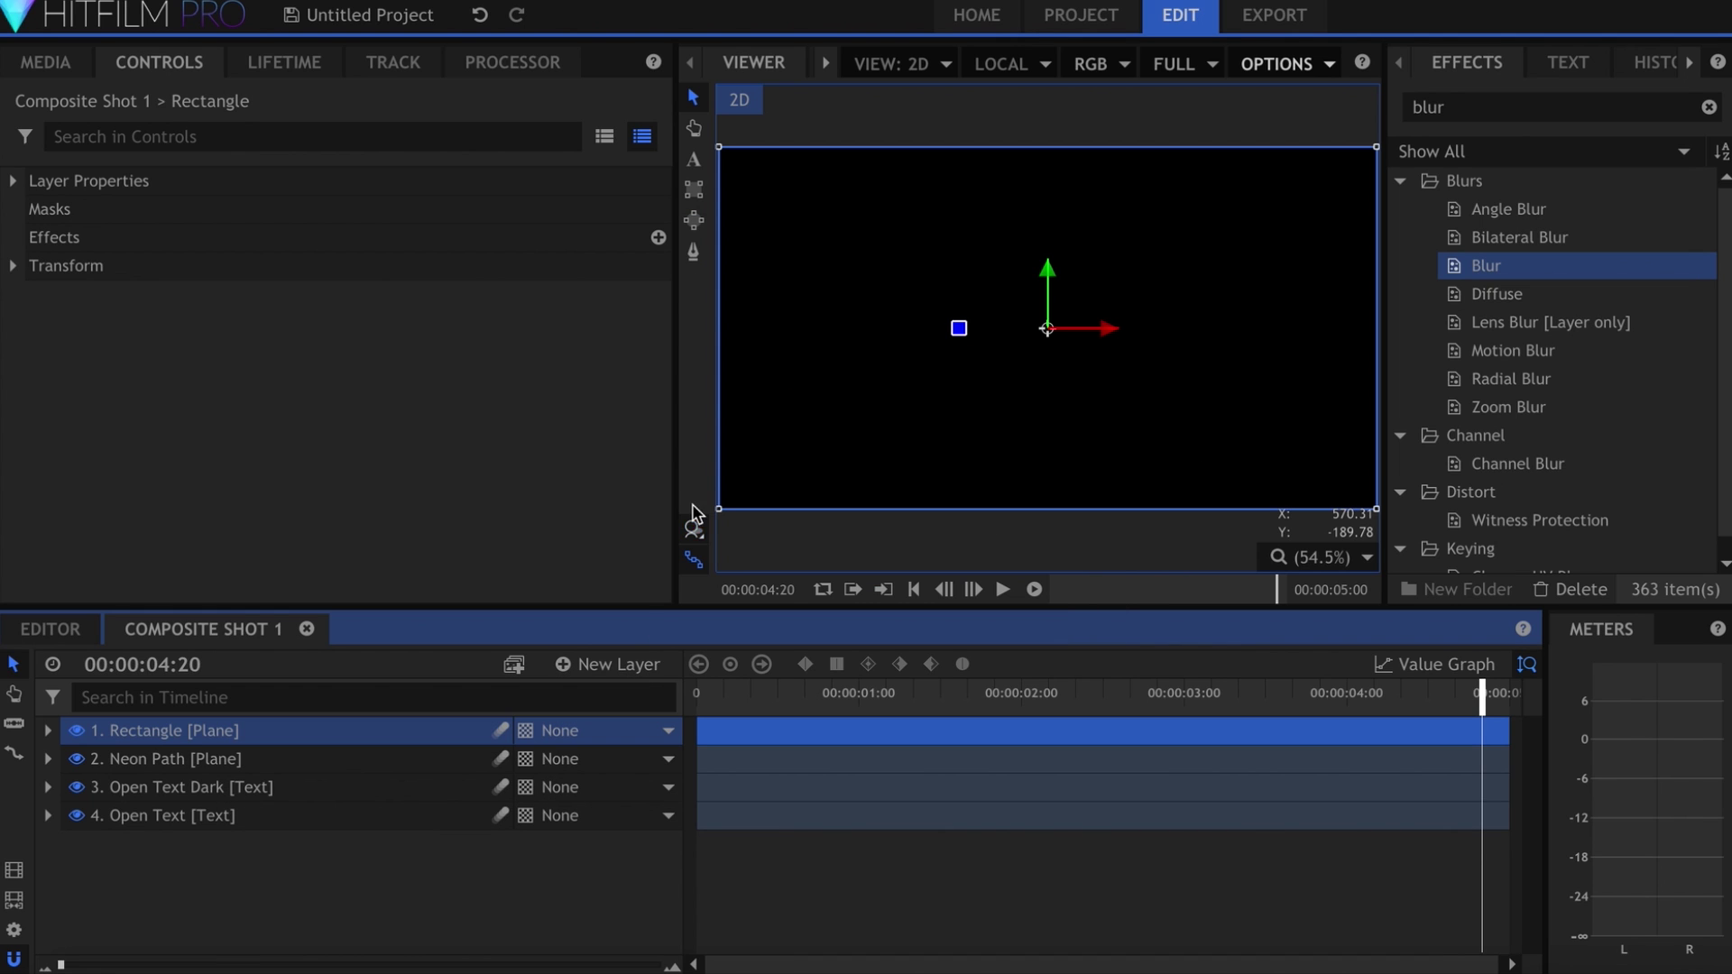
- Draw a centered rectangular mask on the Rectangle plane, large enough to frame the OPEN text, and add the Neon Path effect to the plane
{"action": "left_click", "coordinate": [693, 190]}
{"action": "left_click_drag", "start_coordinate": [1052, 329], "coordinate": [1317, 215]}
{"action": "left_click", "coordinate": [694, 97]}
{"action": "left_click", "coordinate": [659, 265]}
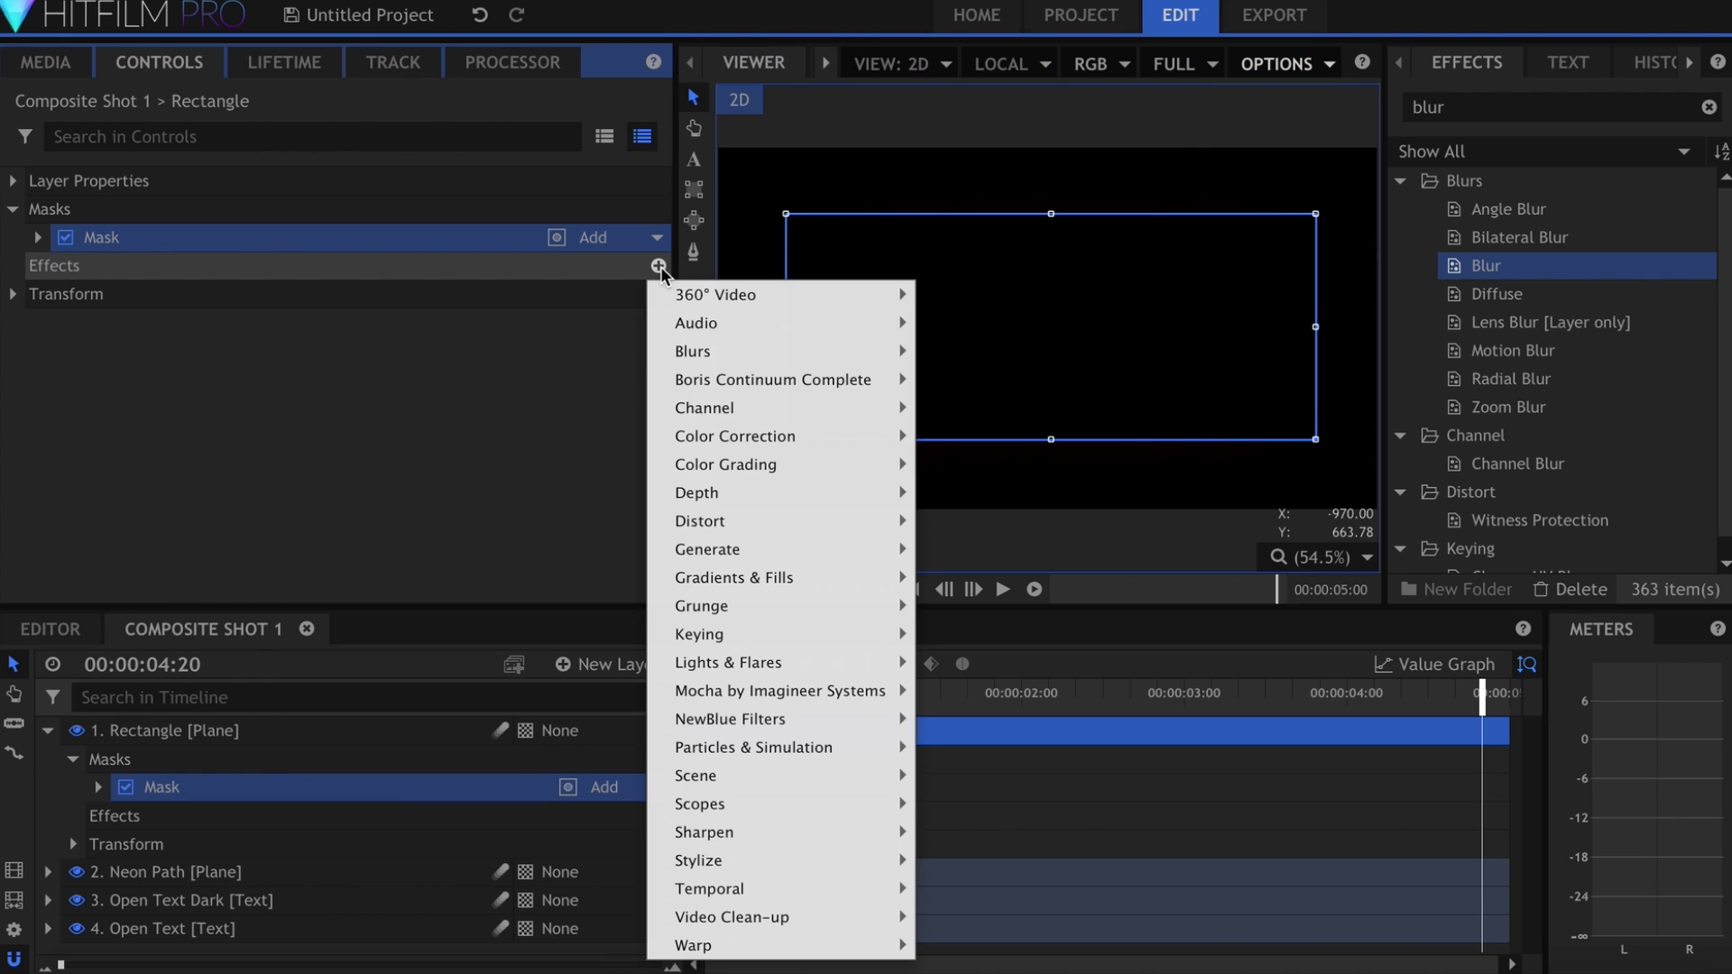
{"action": "mouse_move", "coordinate": [796, 552]}
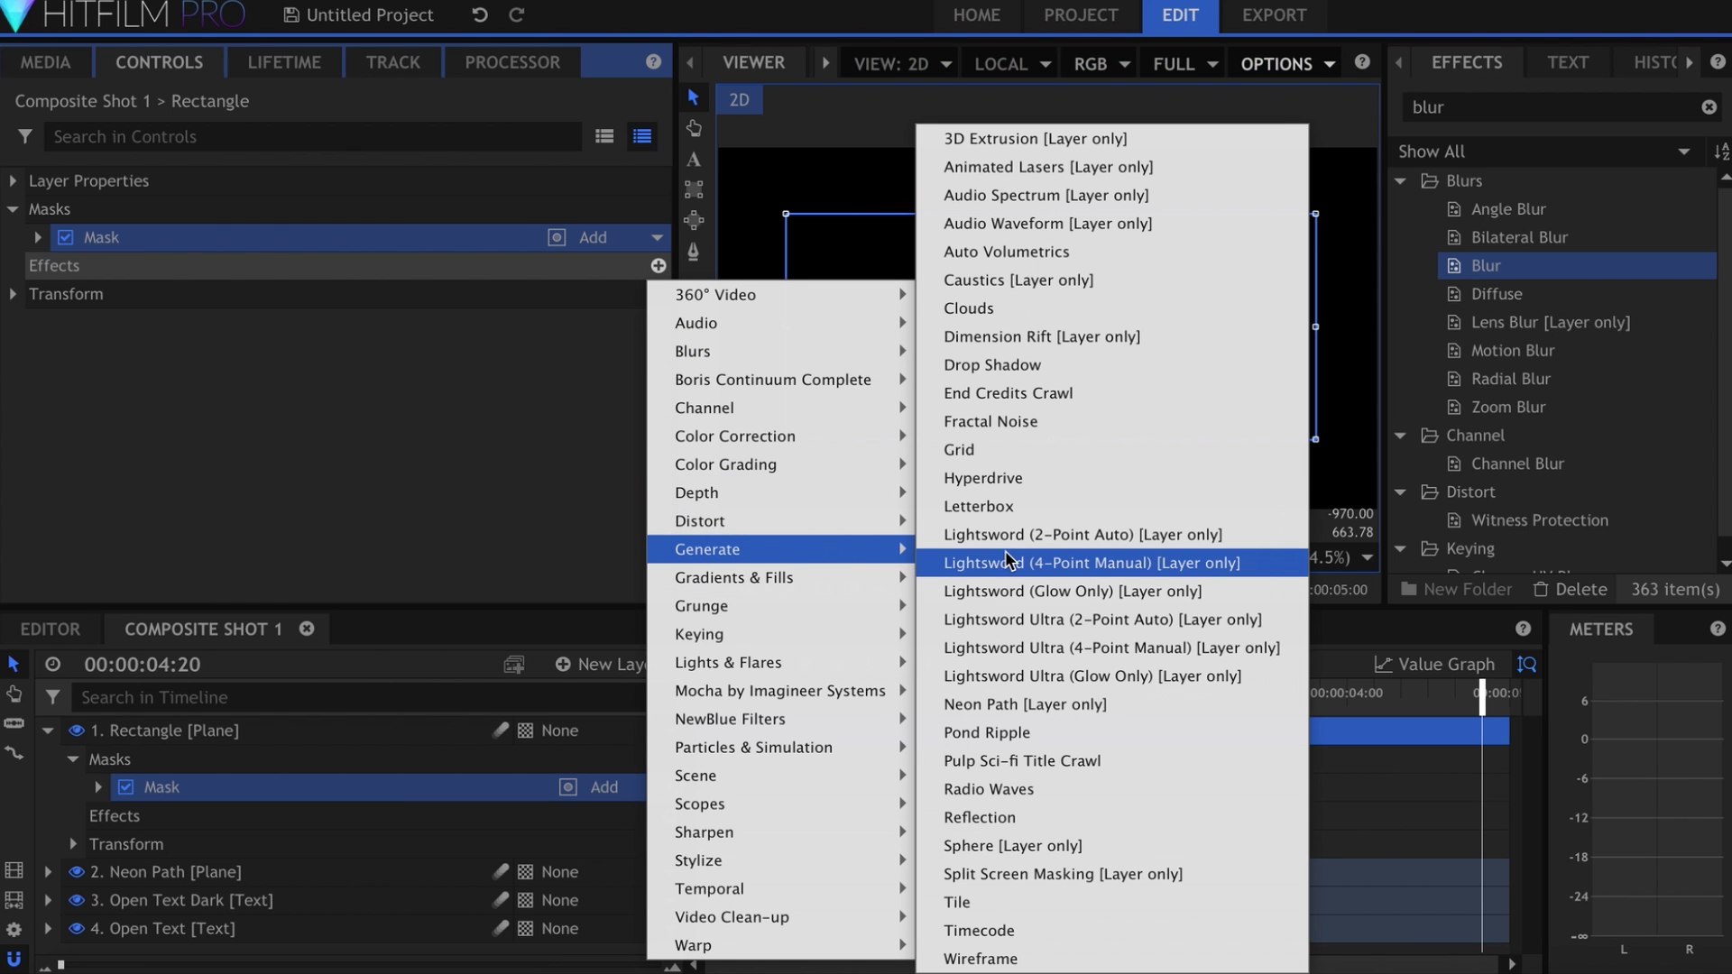
{"action": "left_click", "coordinate": [1064, 707]}
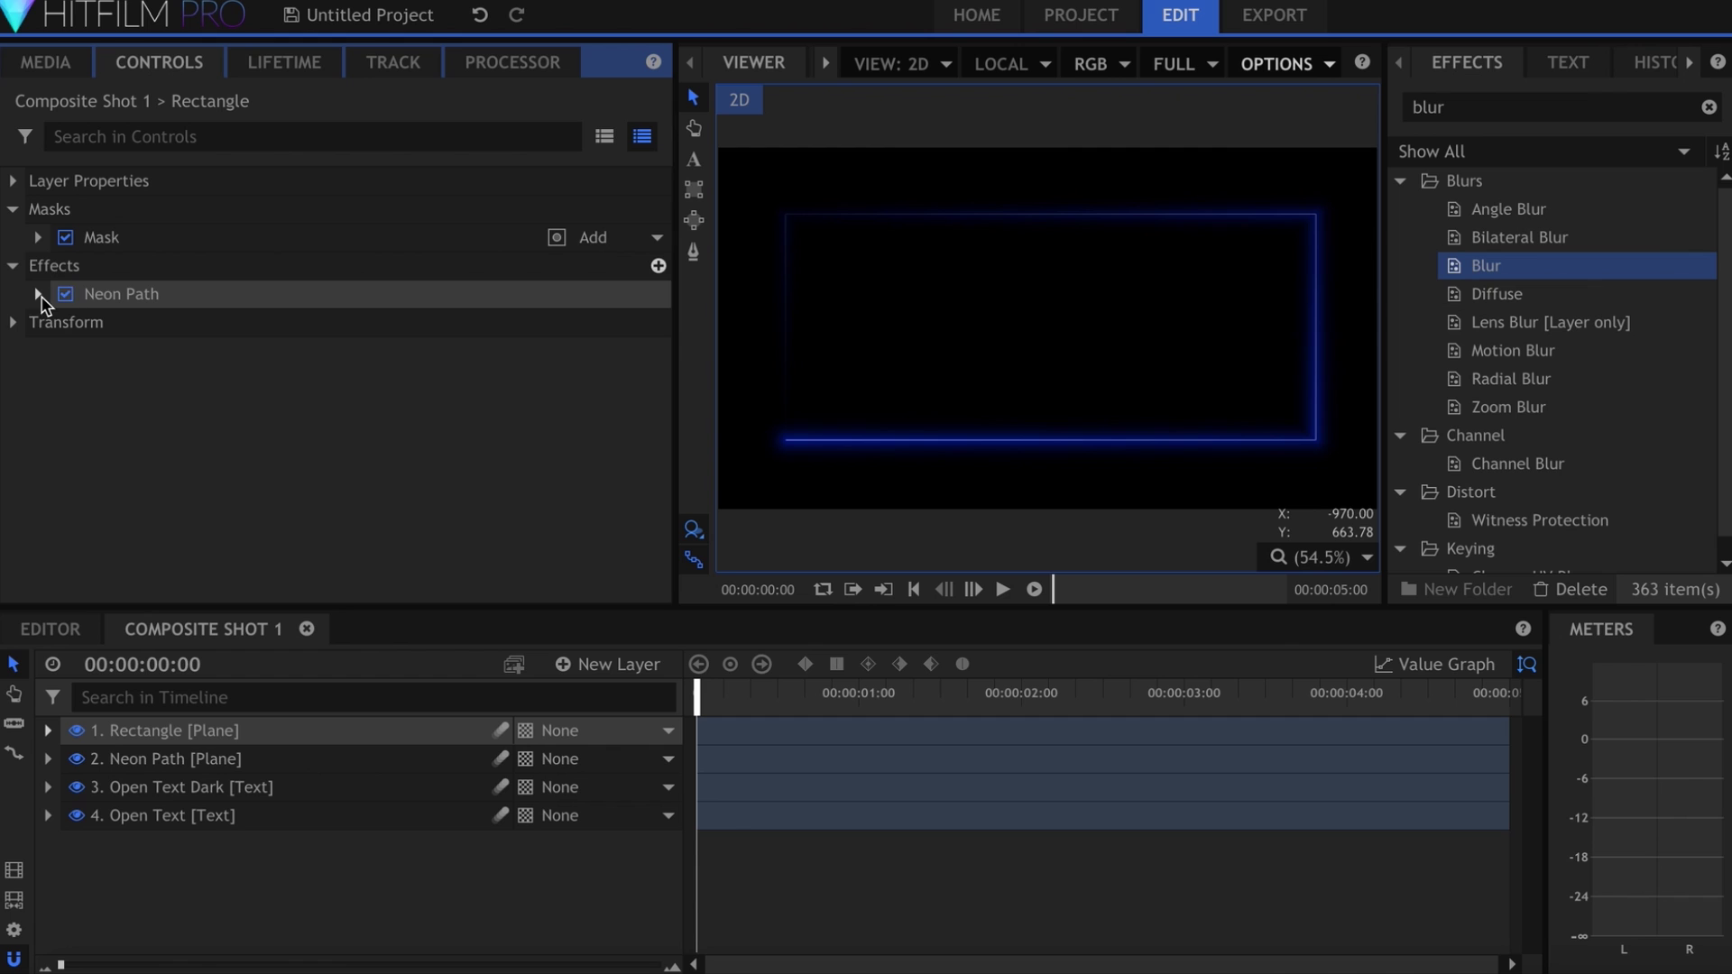
- Set the Start Width of the Rectangle layer's neon path to 3 px
{"action": "left_click", "coordinate": [38, 293]}
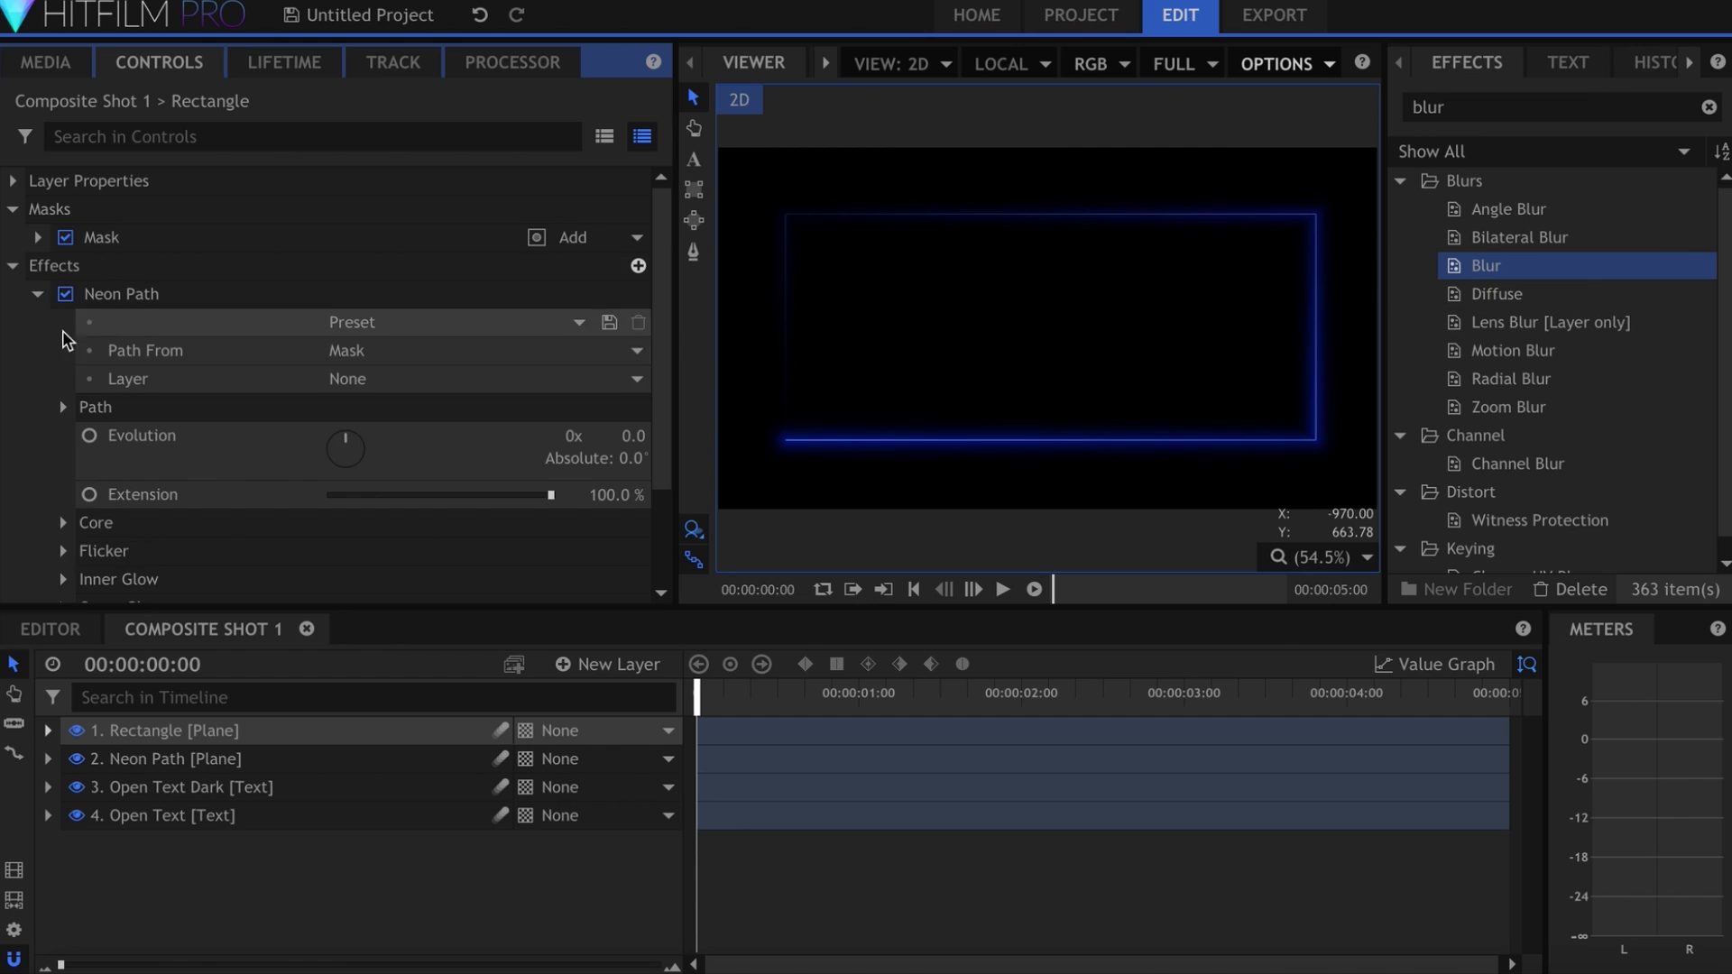
{"action": "scroll", "coordinate": [59, 429], "scroll_direction": "down", "scroll_amount": 1}
{"action": "left_click", "coordinate": [62, 322]}
{"action": "left_click", "coordinate": [599, 349]}
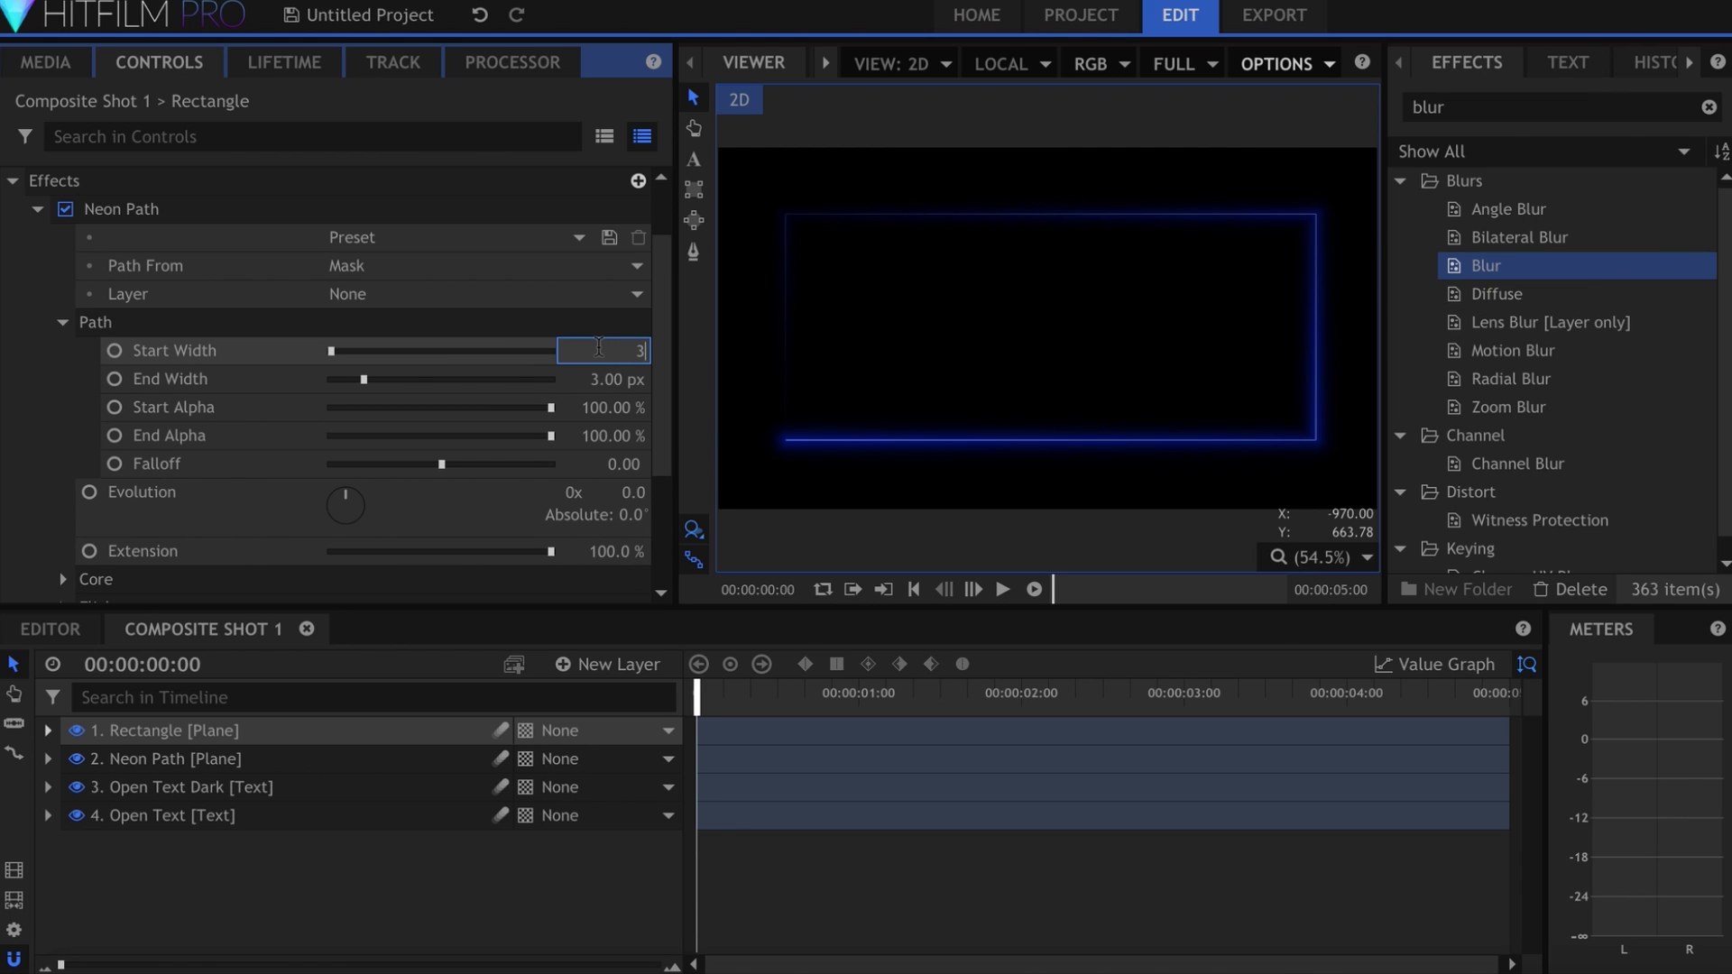
{"action": "key", "text": "Return"}
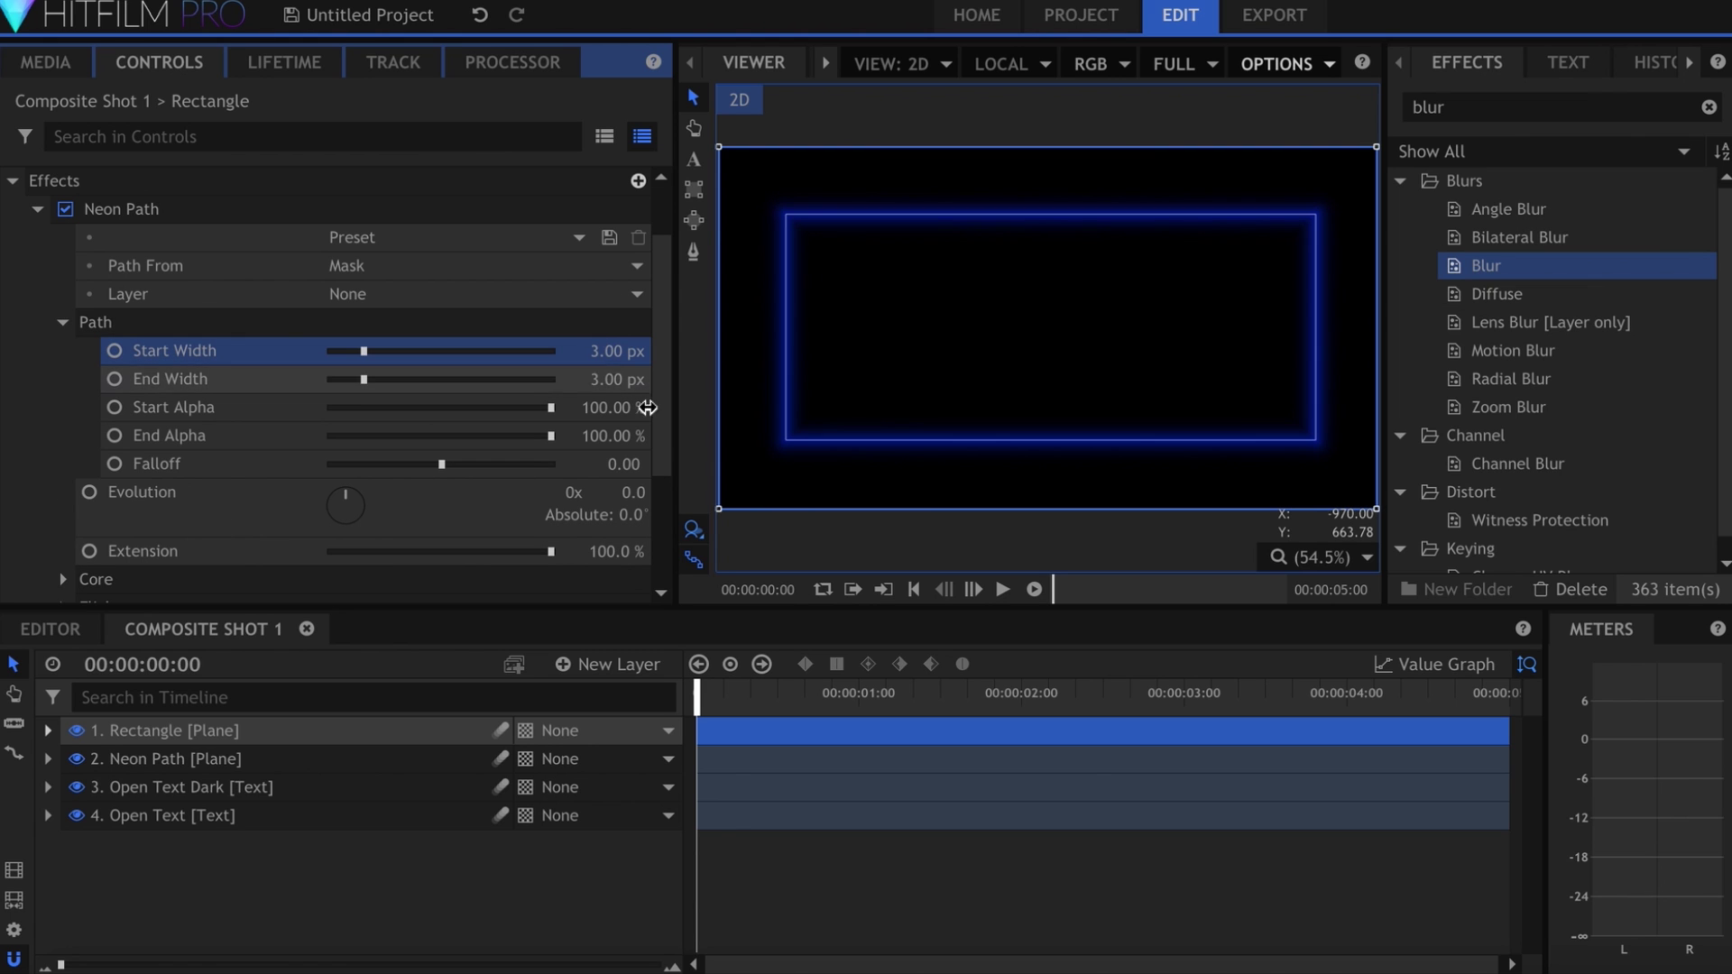
{"action": "left_click", "coordinate": [844, 862]}
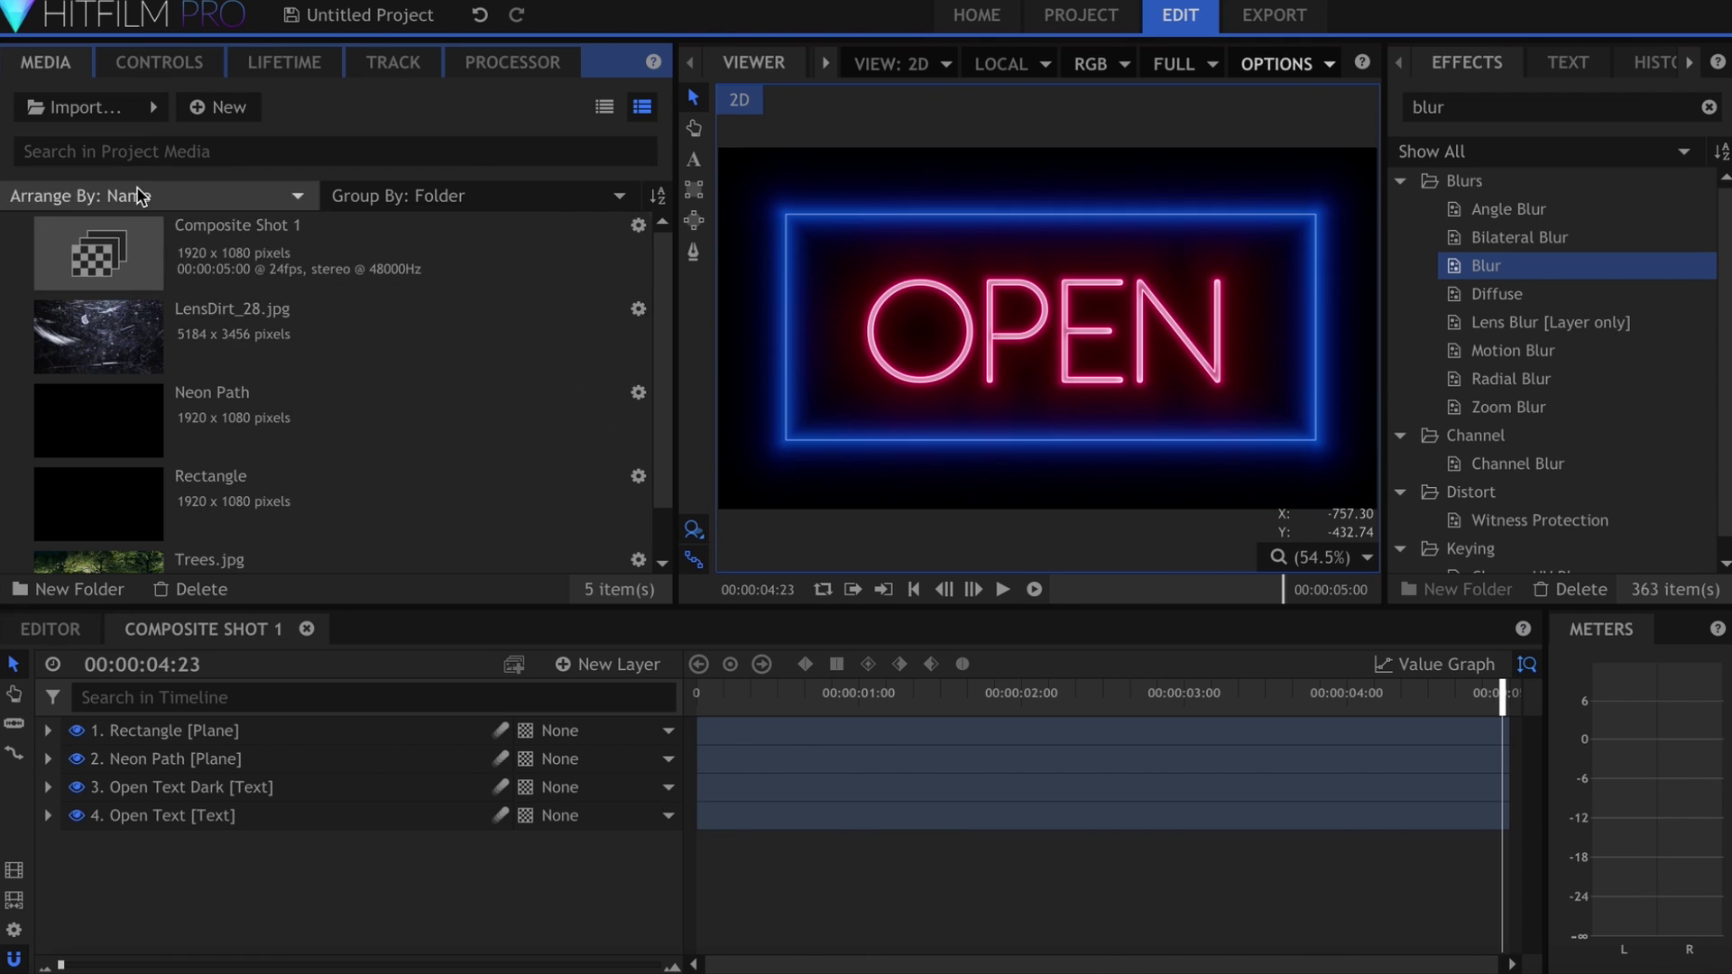
- Add LensDirt_28.jpg beneath all other layers in the composite shot and scale it down to suit the frame
{"action": "left_click_drag", "start_coordinate": [321, 341], "coordinate": [337, 842]}
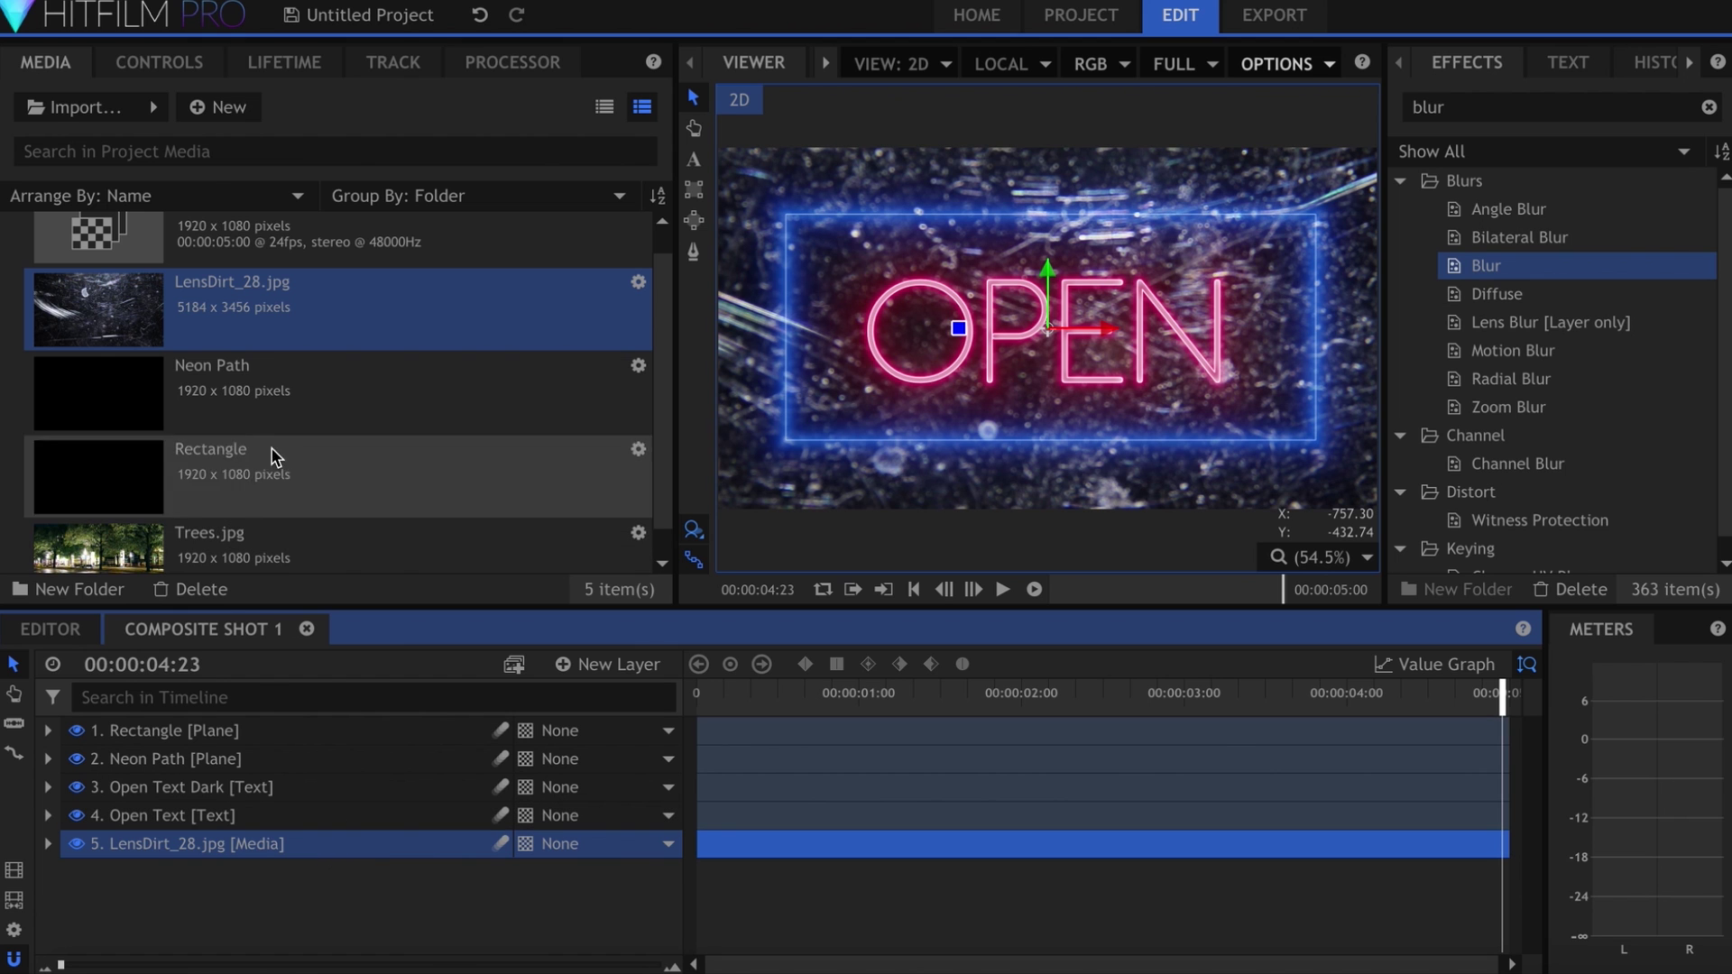
{"action": "left_click", "coordinate": [158, 63]}
{"action": "left_click", "coordinate": [14, 267]}
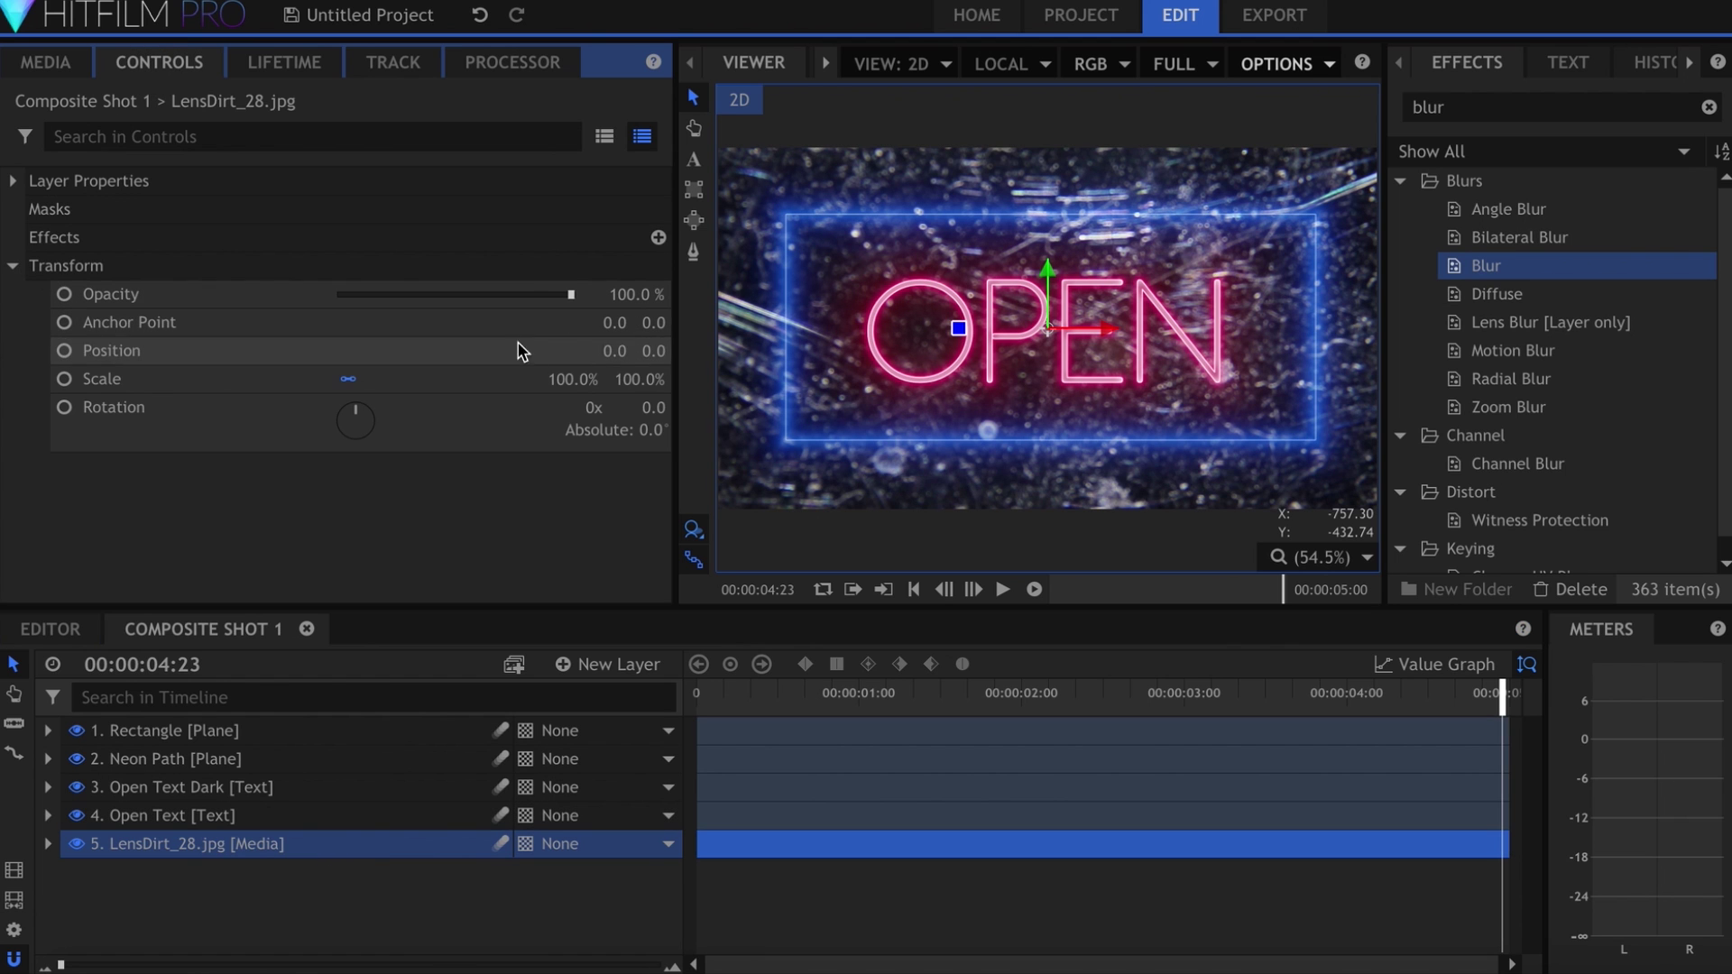
{"action": "left_click_drag", "start_coordinate": [585, 380], "coordinate": [538, 379]}
{"action": "left_click", "coordinate": [448, 848]}
- Convert all the layers to 3D with a new camera and hide the 3D grid
{"action": "key", "text": "ctrl+a"}
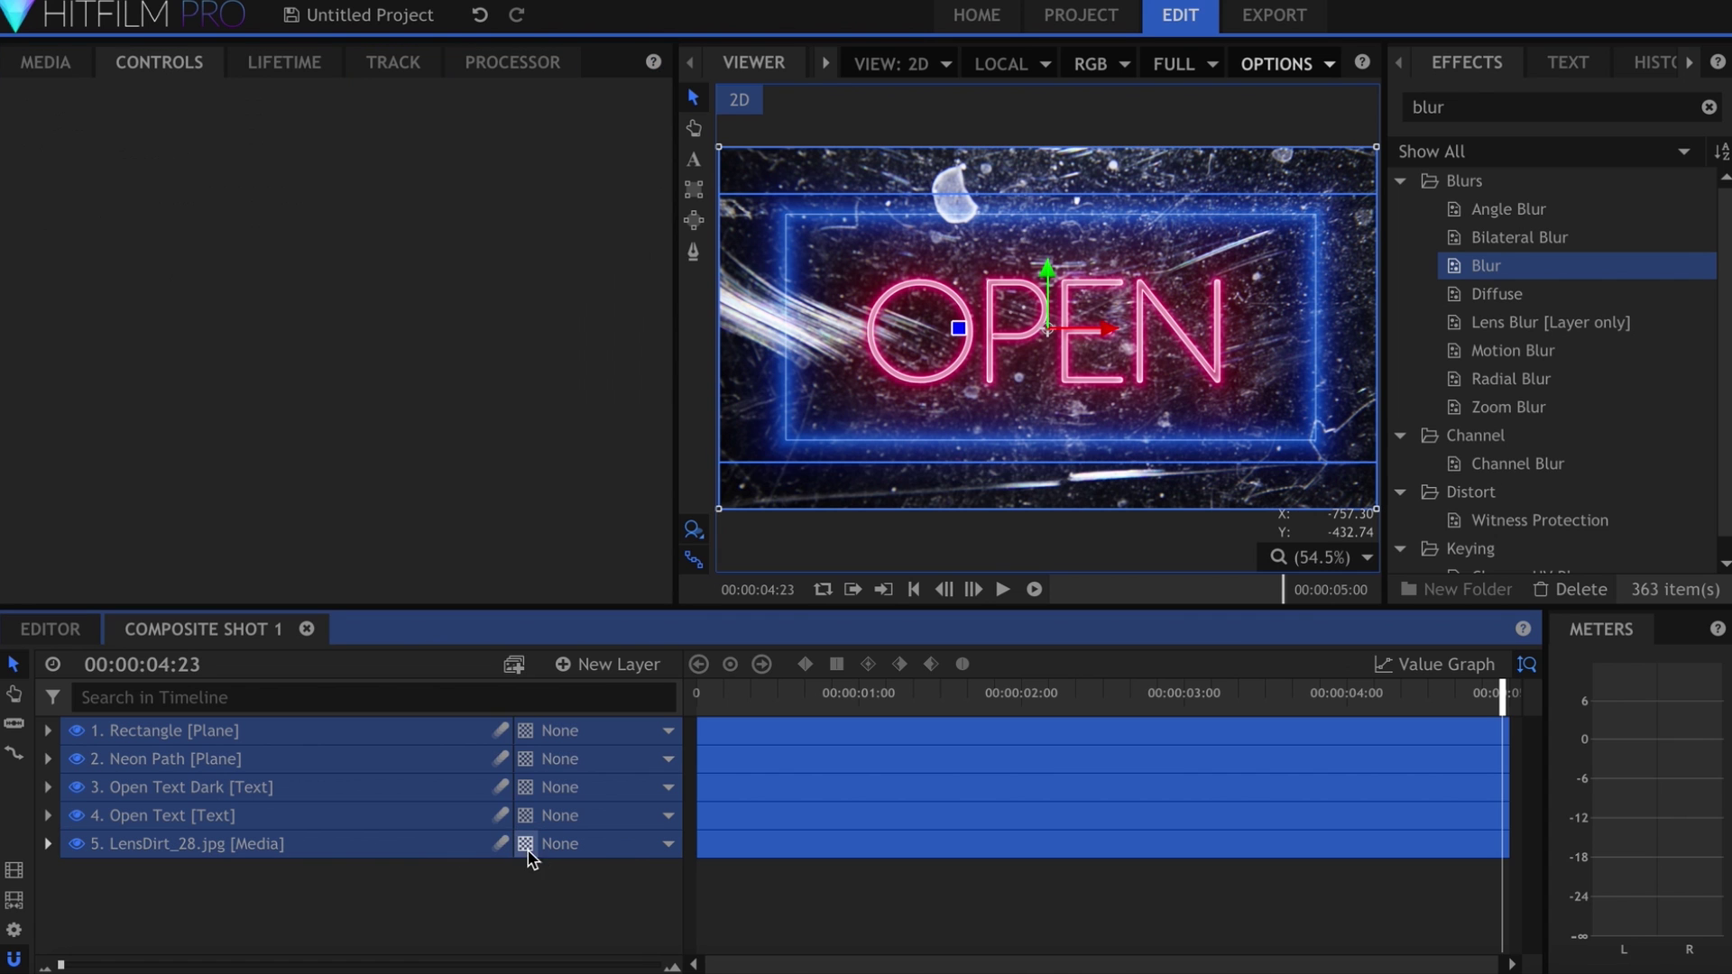
{"action": "left_click", "coordinate": [560, 906]}
{"action": "left_click", "coordinate": [693, 536]}
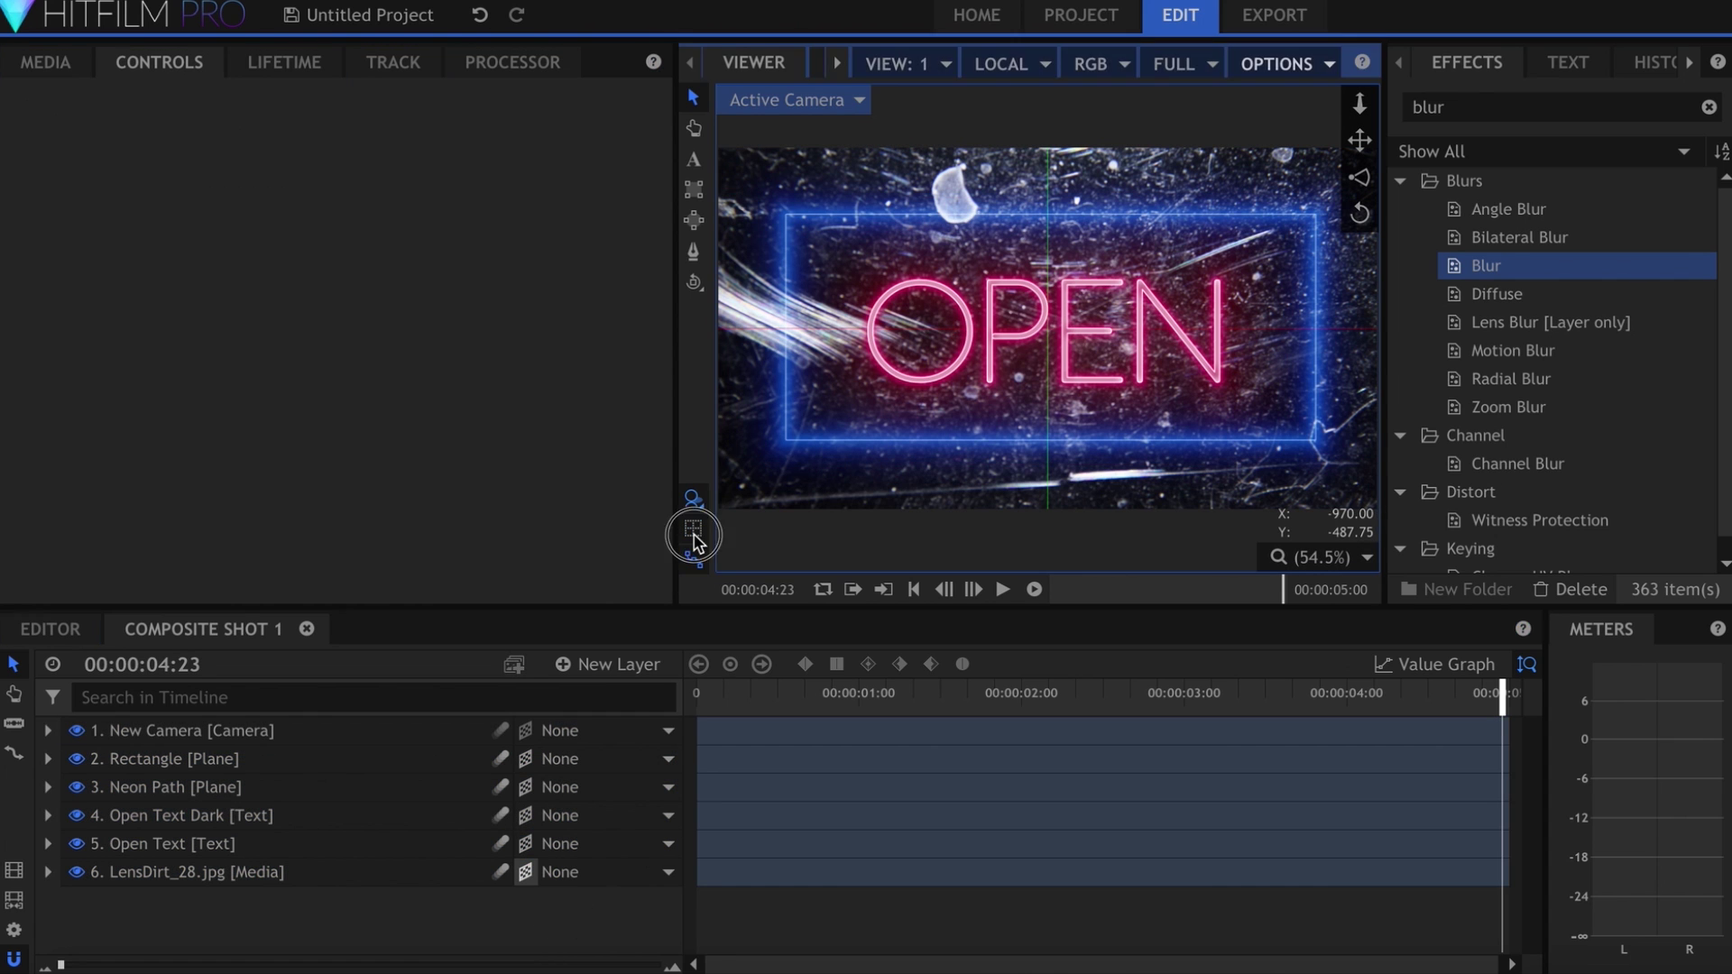
- From the start of the timeline, align the new camera towards the Rectangle layer
{"action": "key", "text": "Home"}
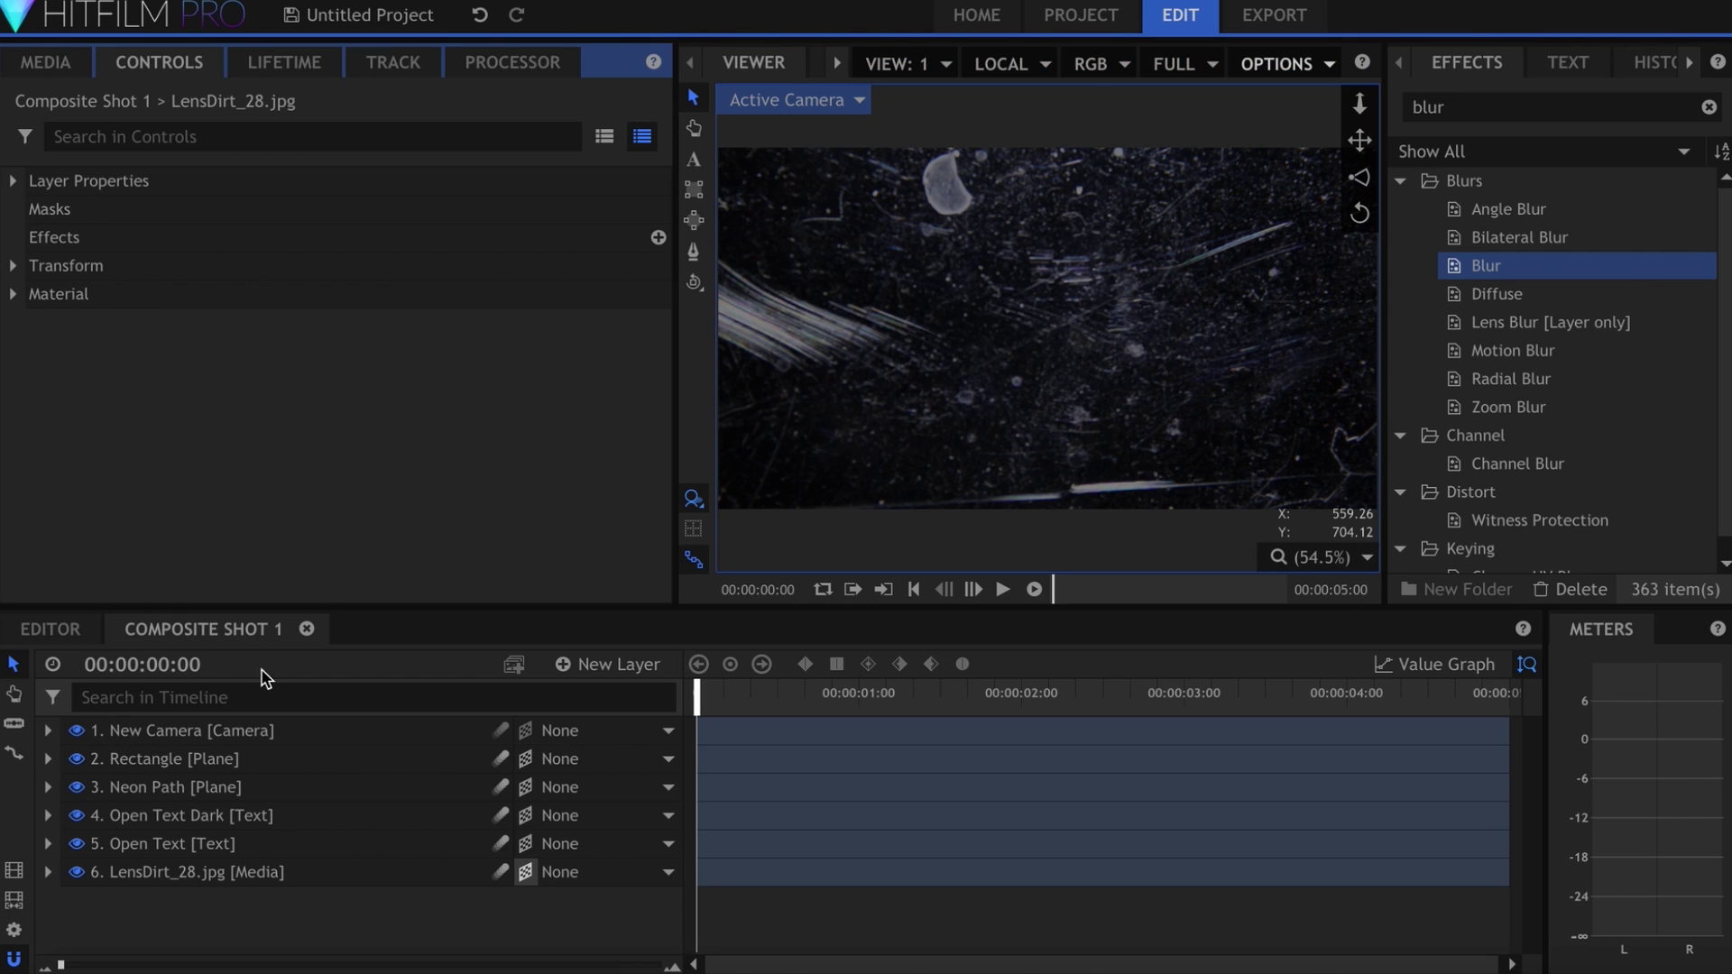
{"action": "left_click", "coordinate": [266, 736]}
{"action": "left_click", "coordinate": [18, 182]}
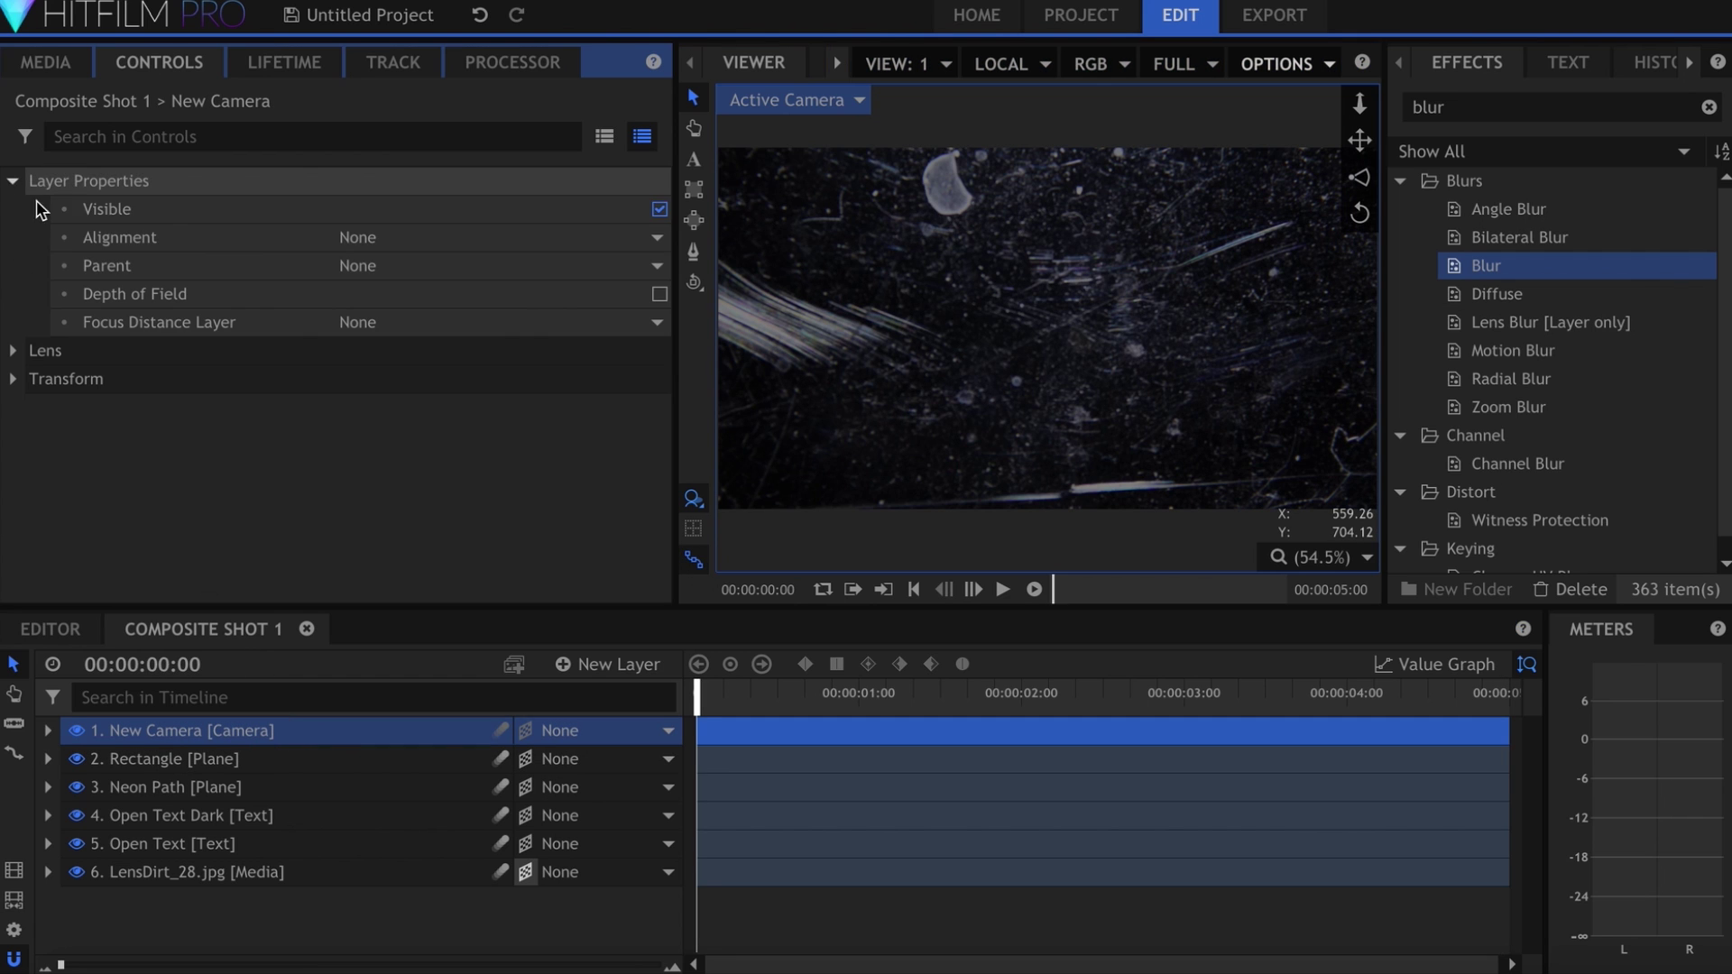
{"action": "left_click", "coordinate": [442, 238]}
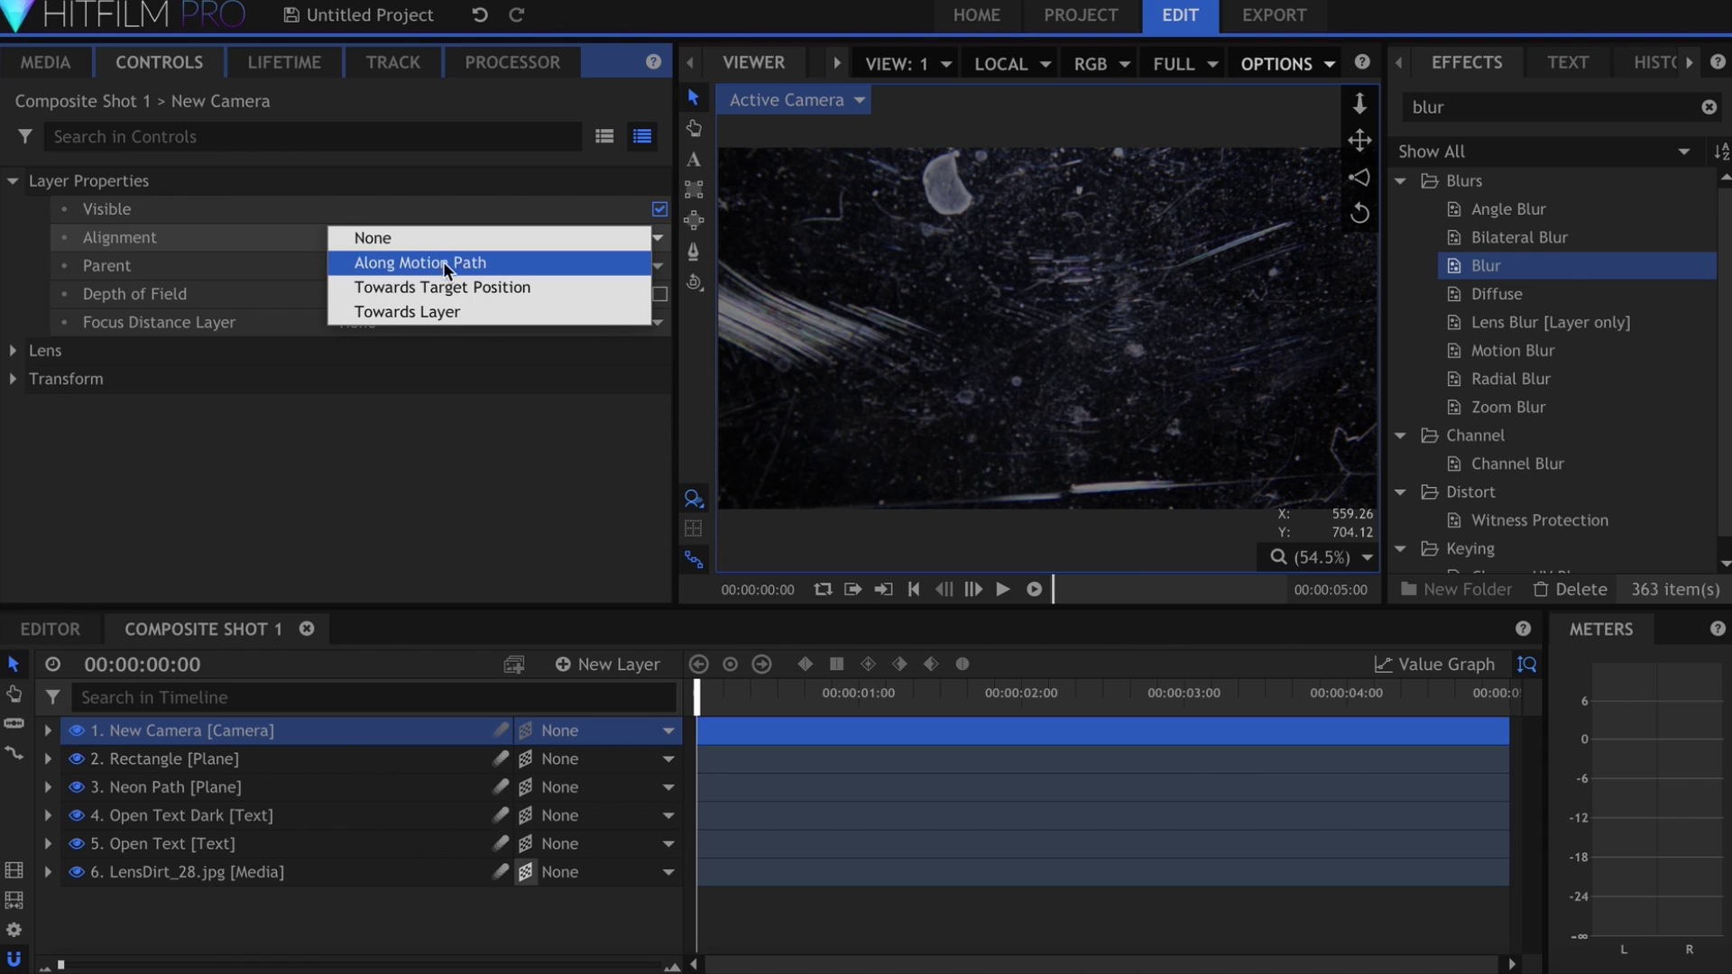
{"action": "left_click", "coordinate": [452, 312]}
{"action": "left_click", "coordinate": [448, 266]}
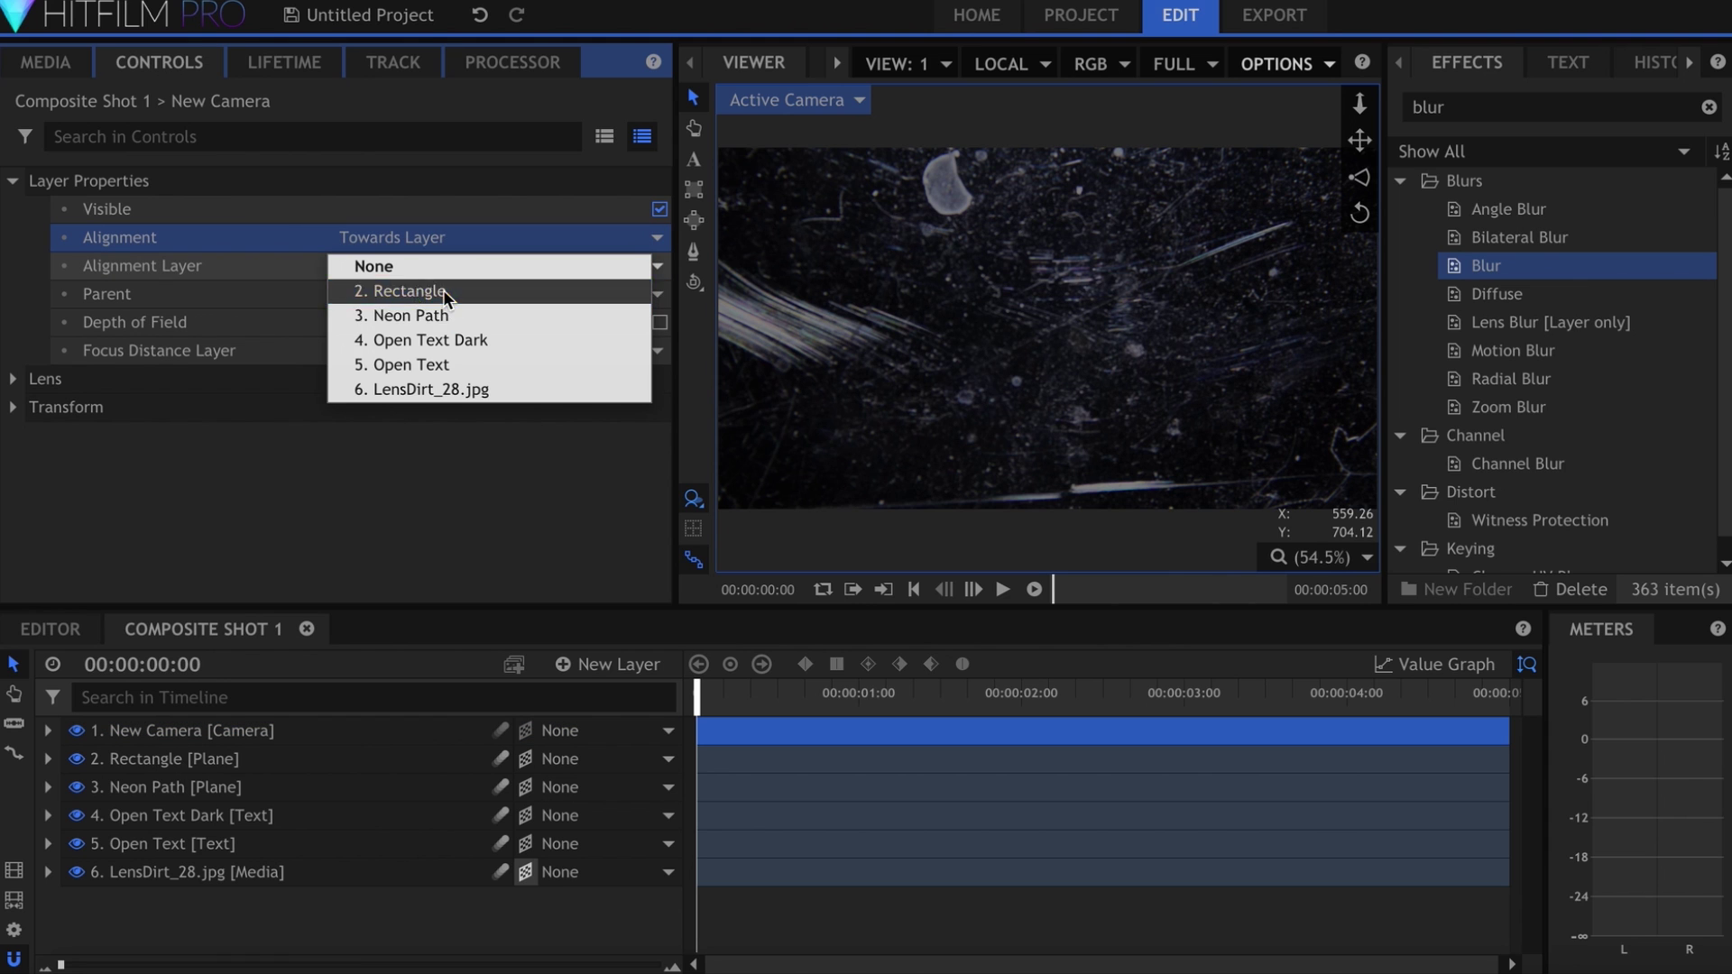
{"action": "left_click", "coordinate": [442, 290]}
{"action": "left_click", "coordinate": [440, 426]}
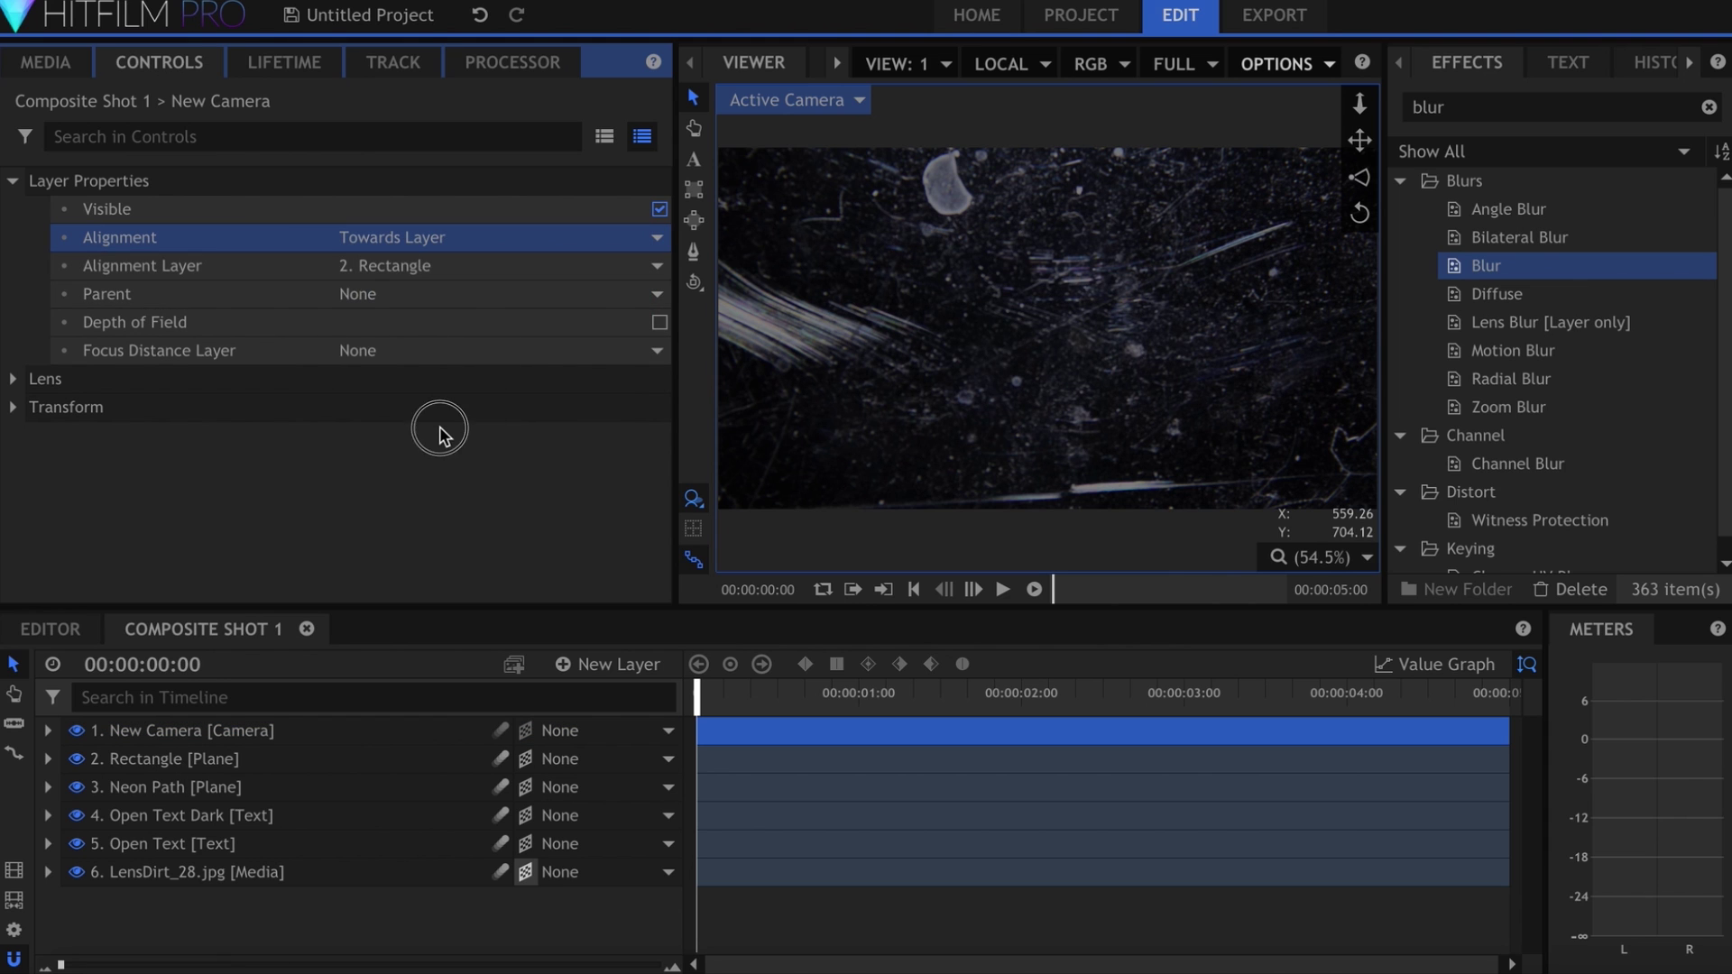
- Keyframe the camera's position from -711, 215, 1727.9 at the start to 223, -472, 1727.9 at 00:00:04:23
{"action": "left_click", "coordinate": [13, 407]}
{"action": "left_click", "coordinate": [63, 440]}
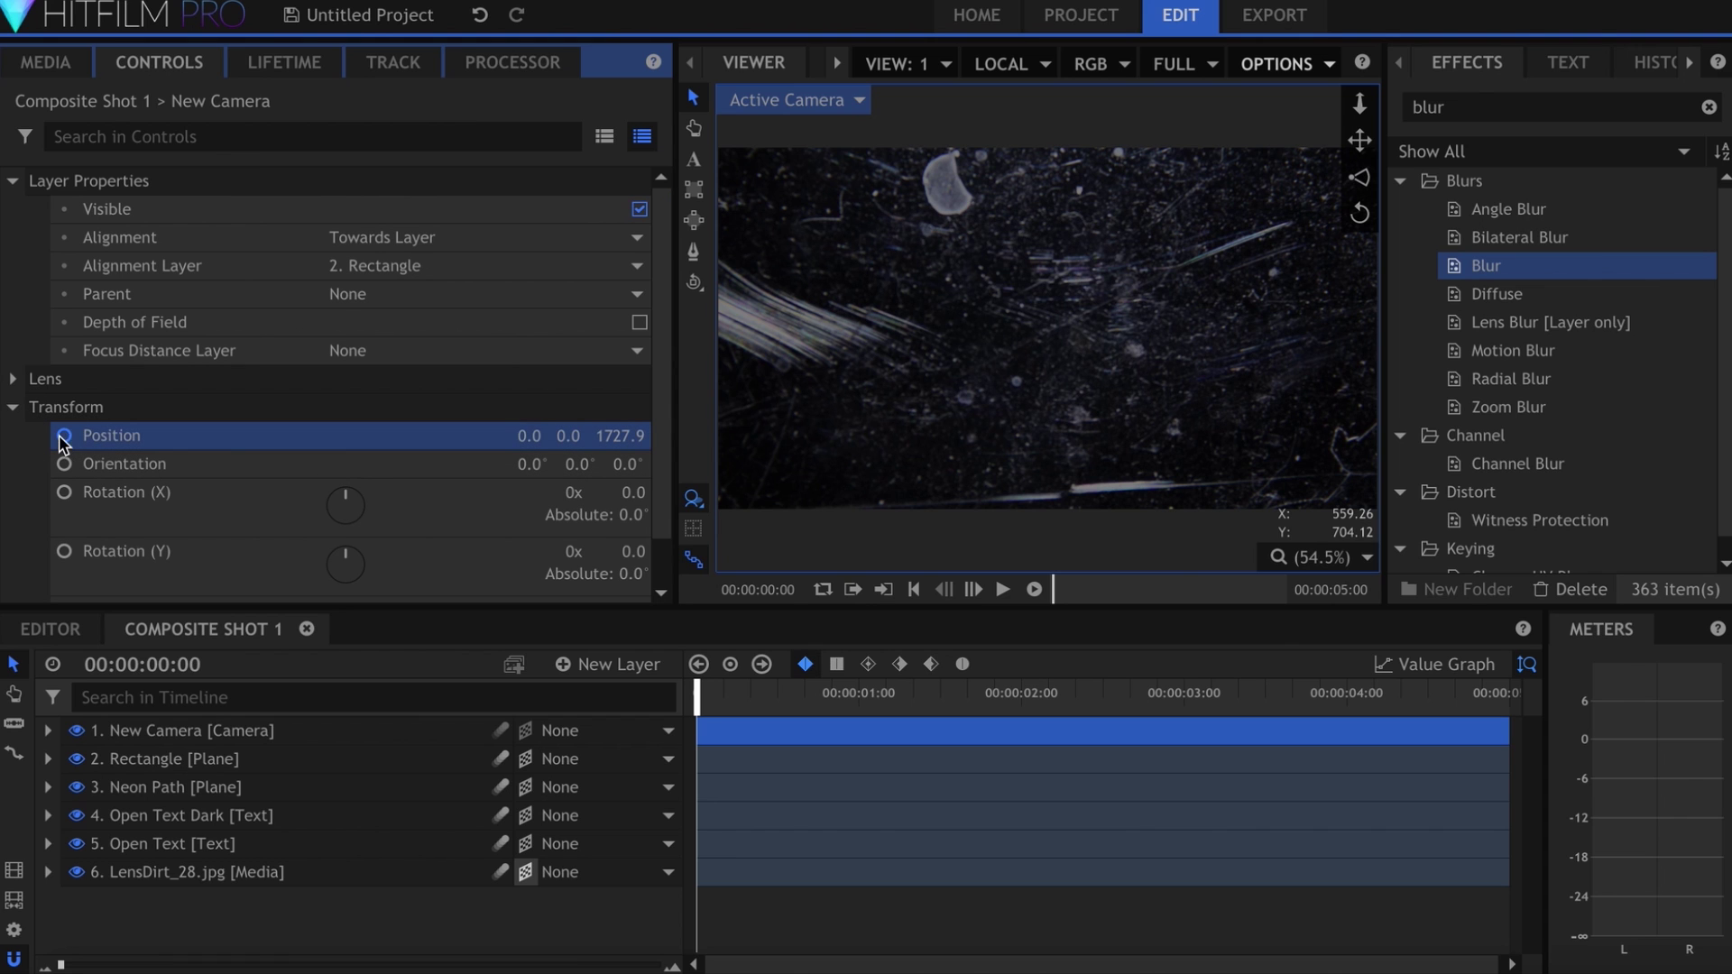
{"action": "left_click_drag", "start_coordinate": [532, 436], "coordinate": [255, 436]}
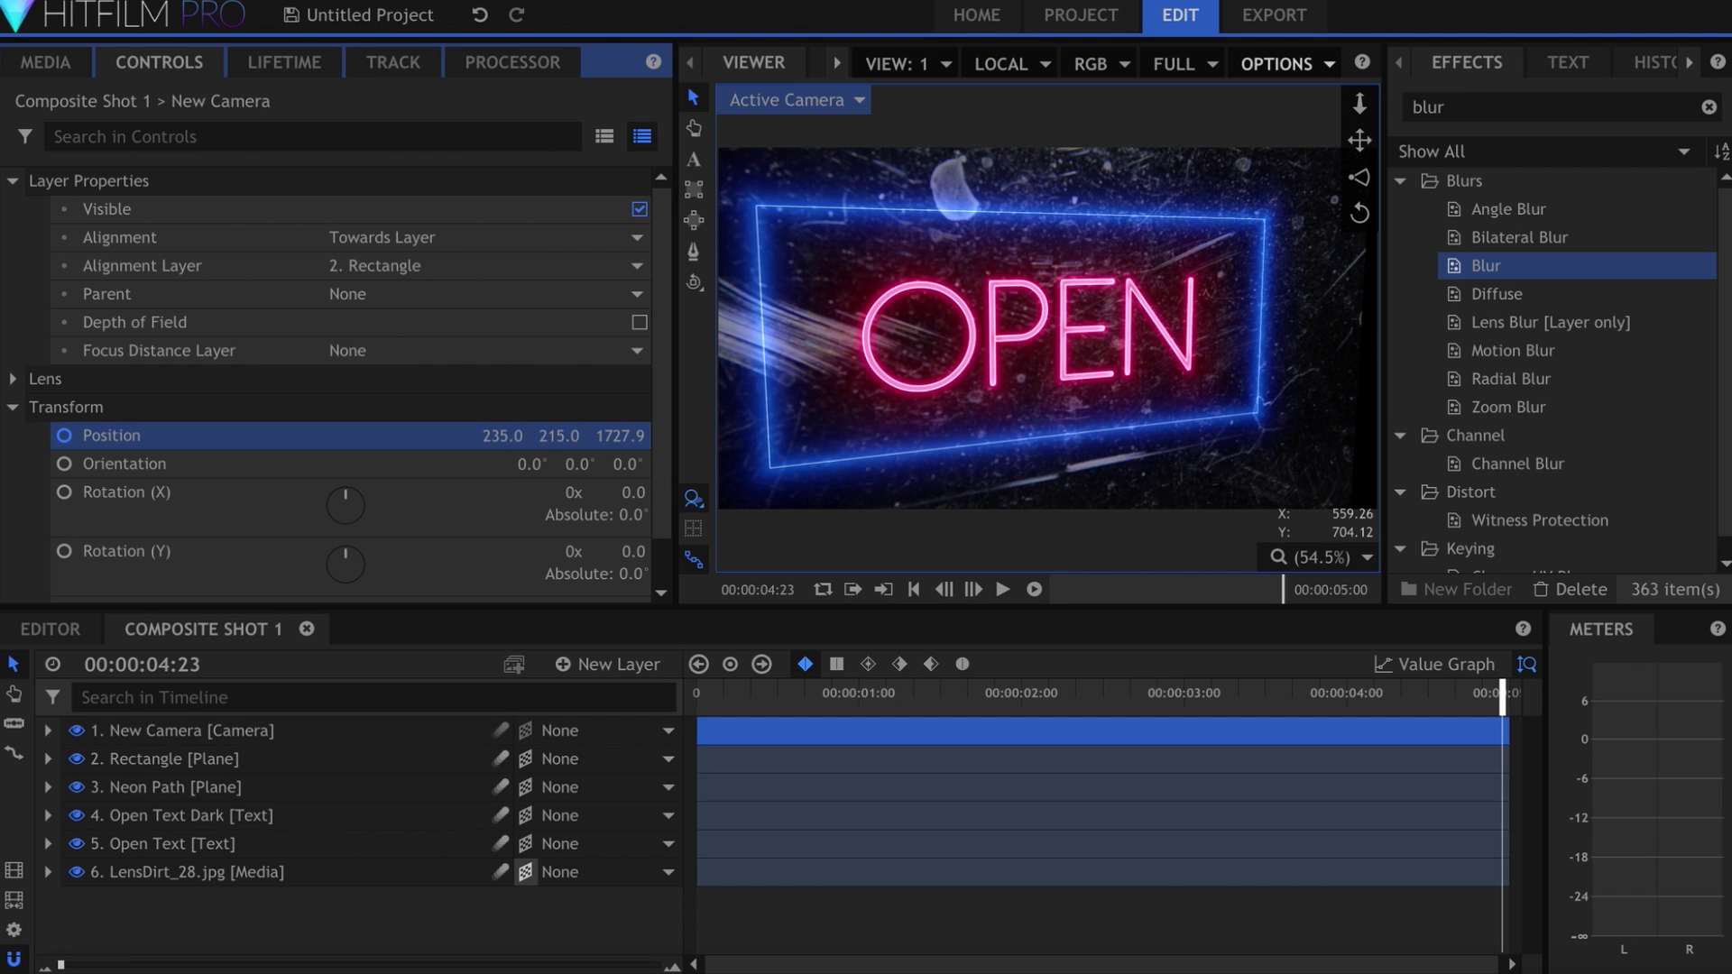
{"action": "mouse_move", "coordinate": [564, 435]}
{"action": "left_mouse_down"}
{"action": "mouse_move", "coordinate": [546, 435]}
{"action": "mouse_move", "coordinate": [564, 435]}
{"action": "left_mouse_up"}
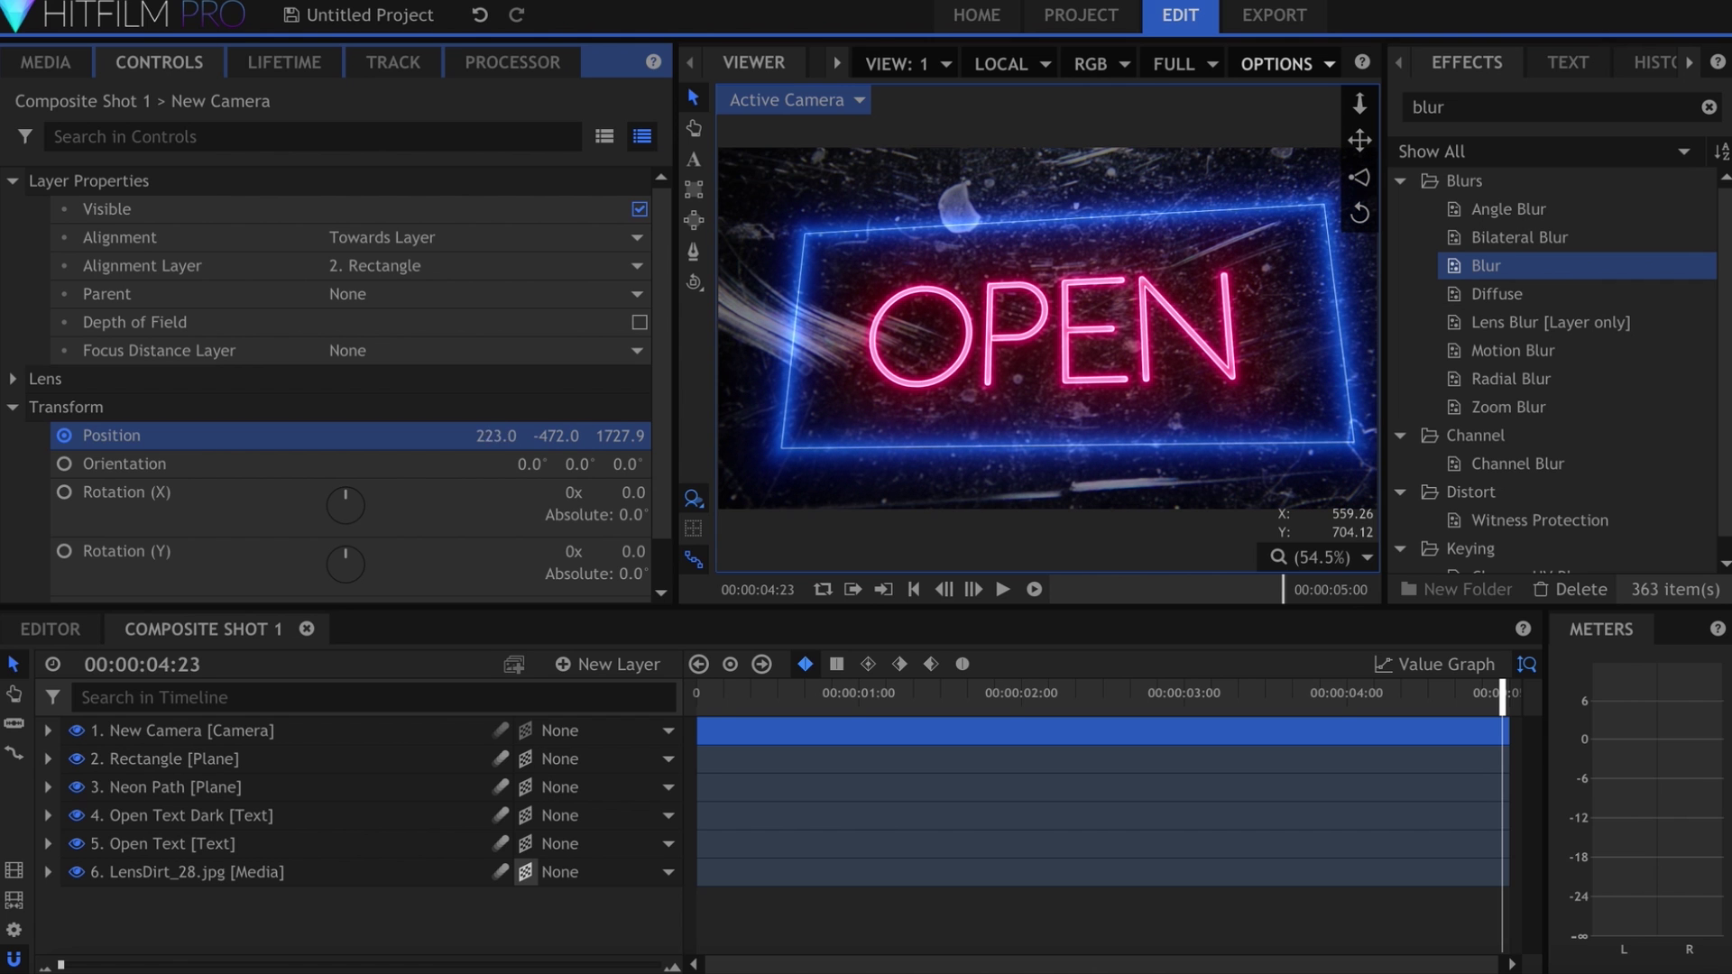
- Set the viewer's playback quality to Half and preview the camera animation from the start
{"action": "key", "text": "Home"}
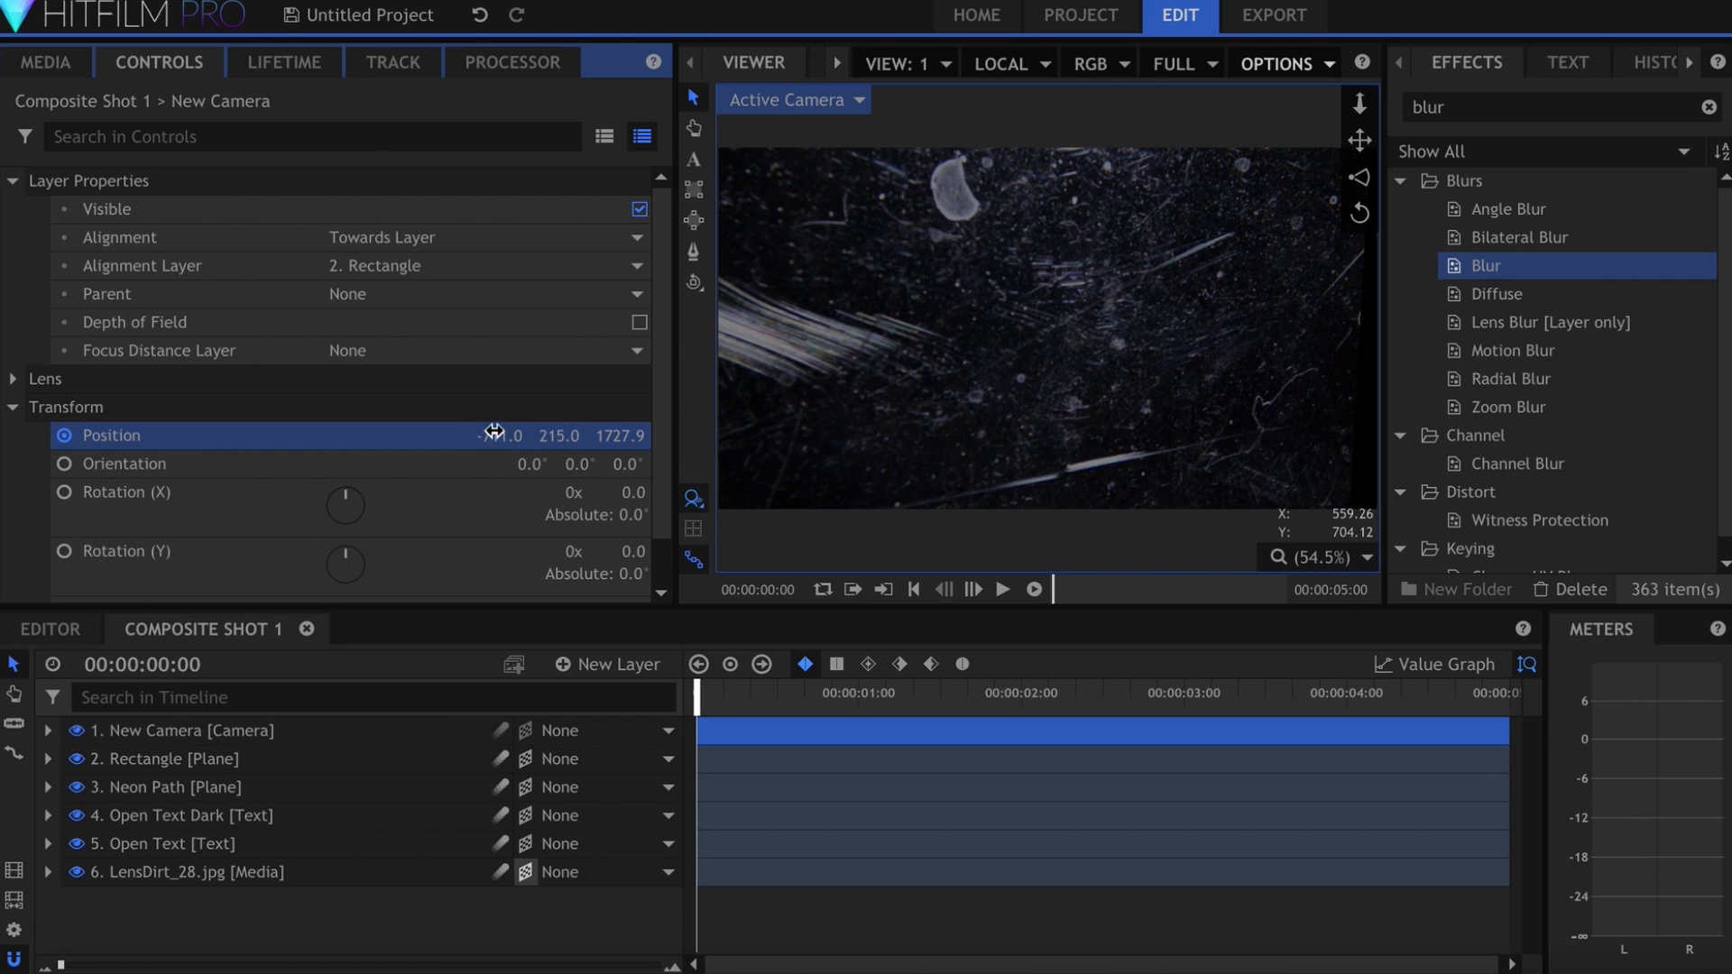
{"action": "left_click", "coordinate": [1213, 65]}
{"action": "left_click", "coordinate": [1189, 146]}
{"action": "key", "text": "space"}
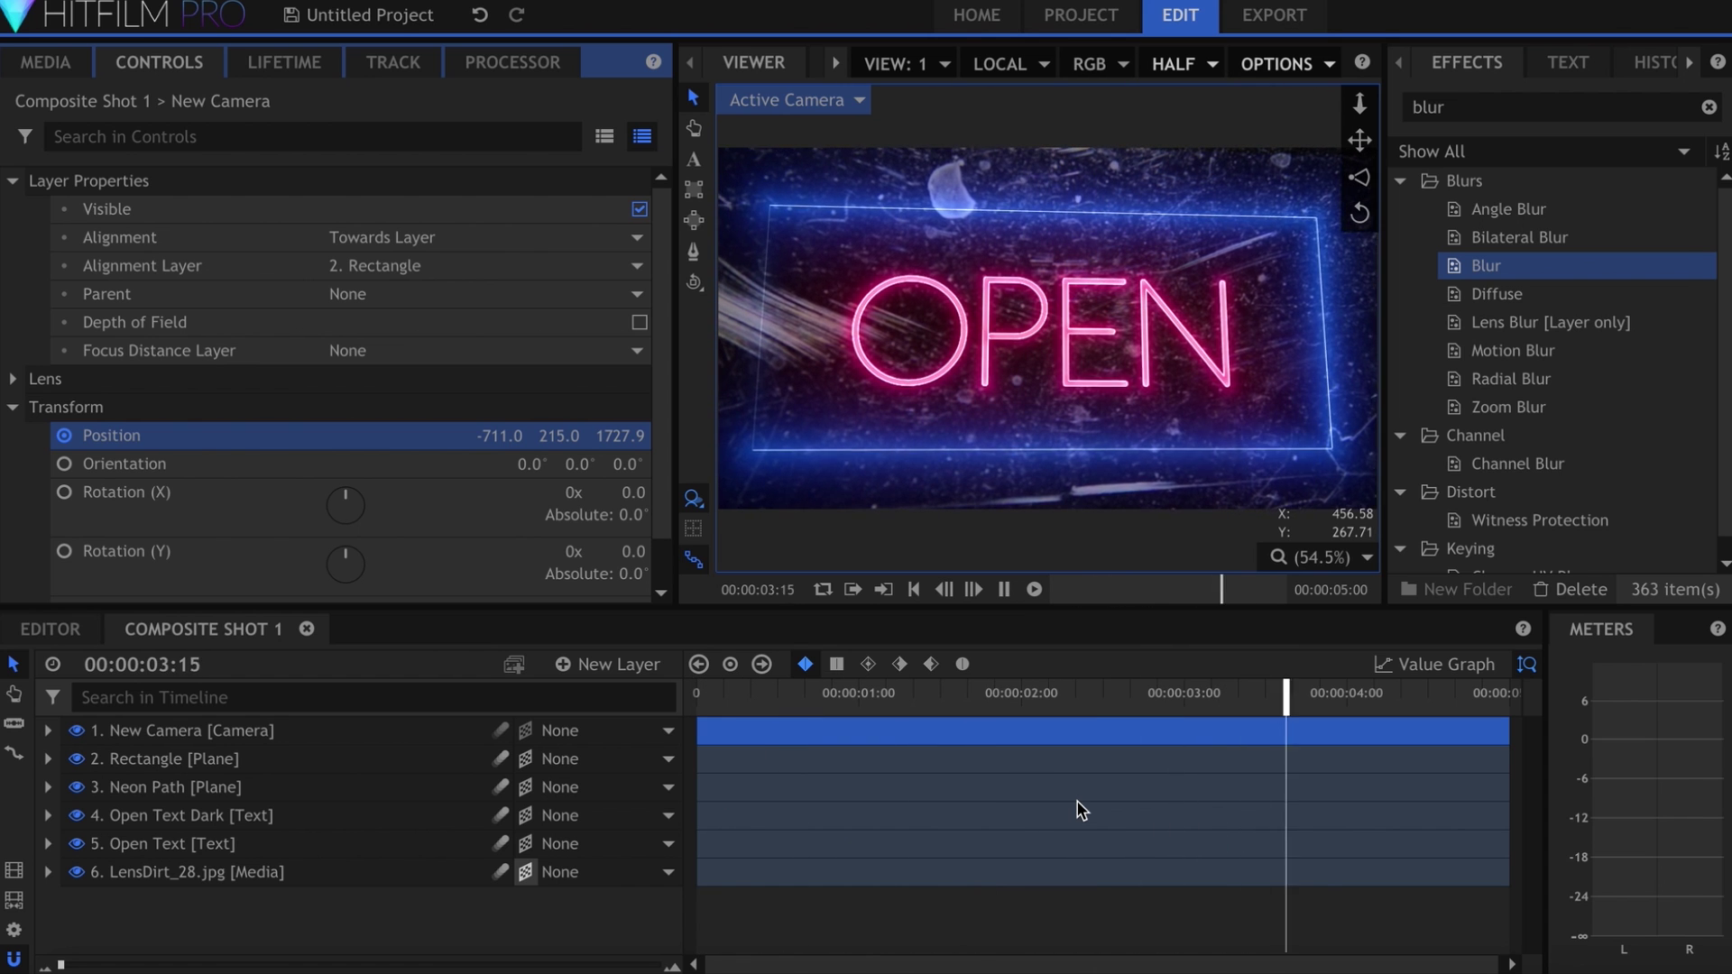
{"action": "key", "text": "space"}
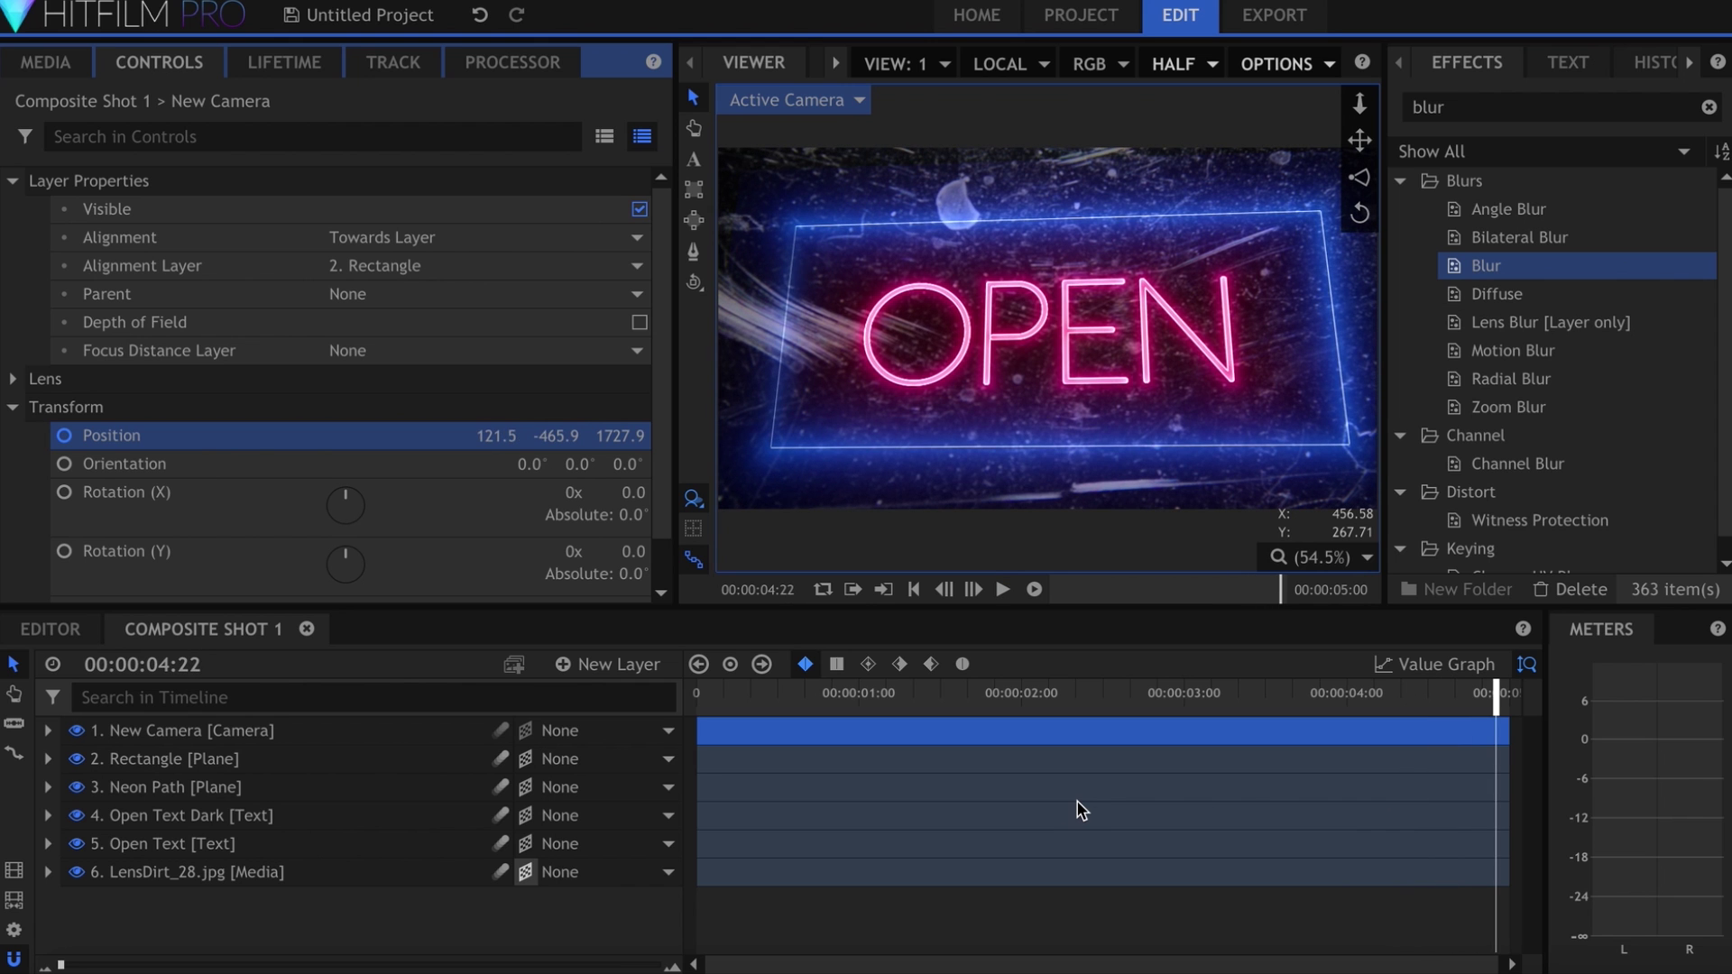
{"action": "left_click_drag", "start_coordinate": [832, 693], "coordinate": [1167, 684]}
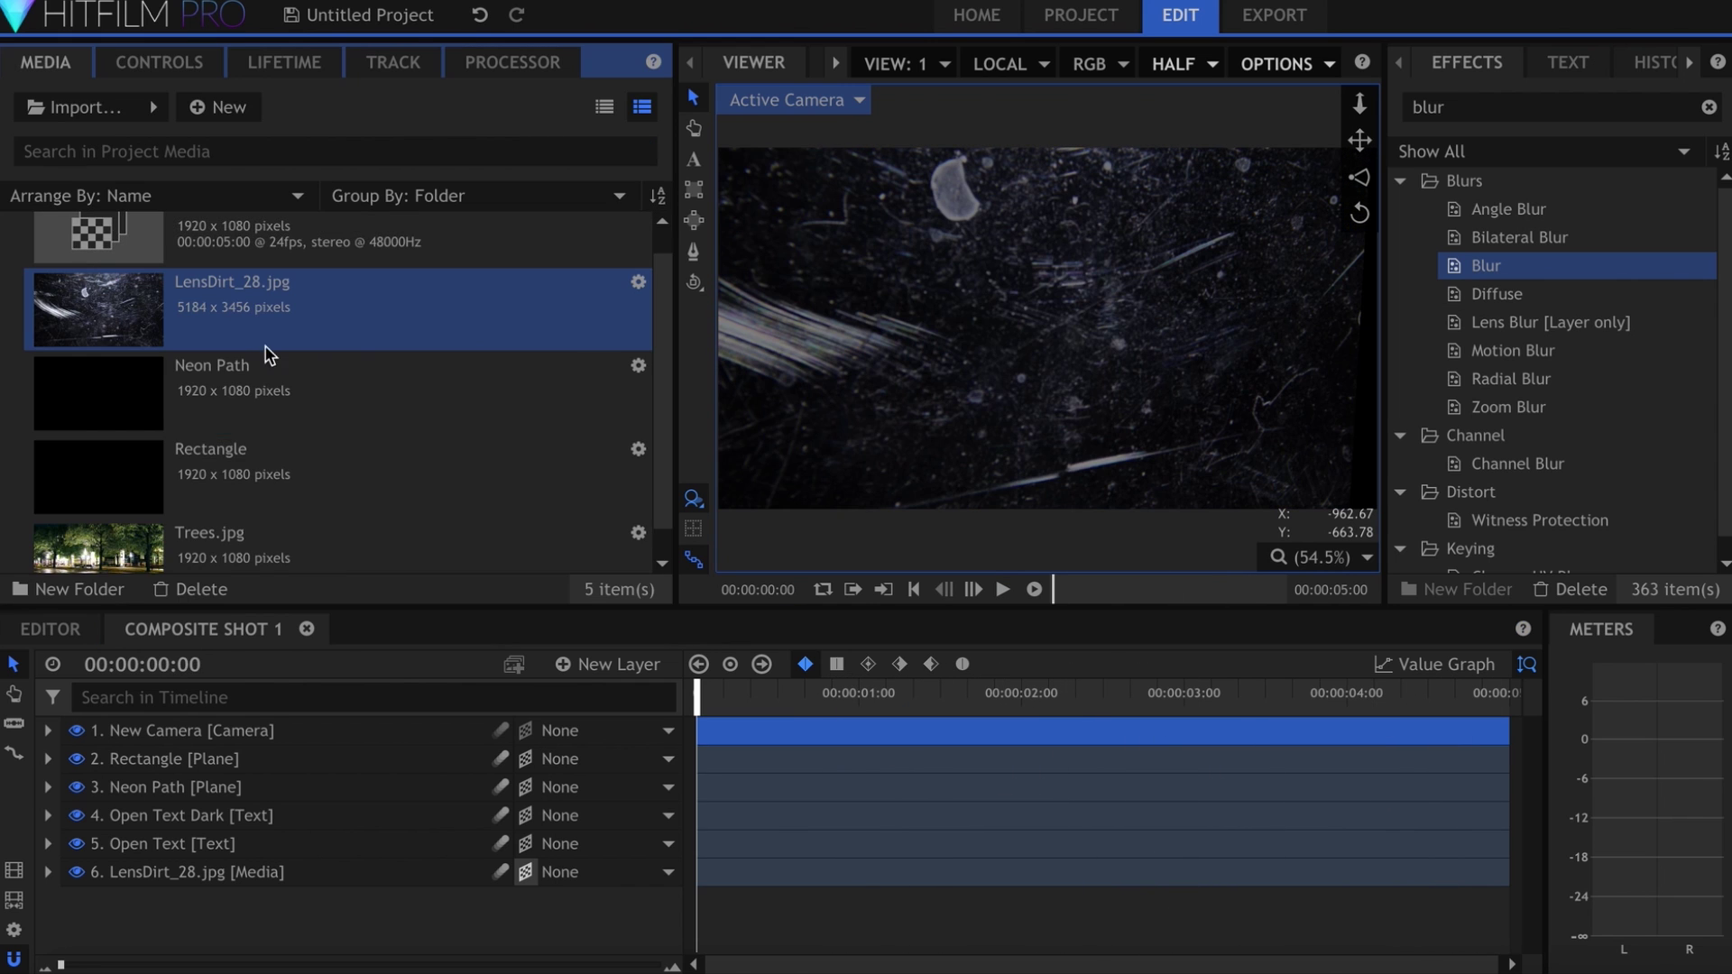
- Add Trees.jpg as the top layer of the composite shot and apply the 360° Video Viewer effect to it
{"action": "scroll", "coordinate": [284, 471], "scroll_direction": "down", "scroll_amount": 1}
{"action": "left_click_drag", "start_coordinate": [270, 530], "coordinate": [285, 732]}
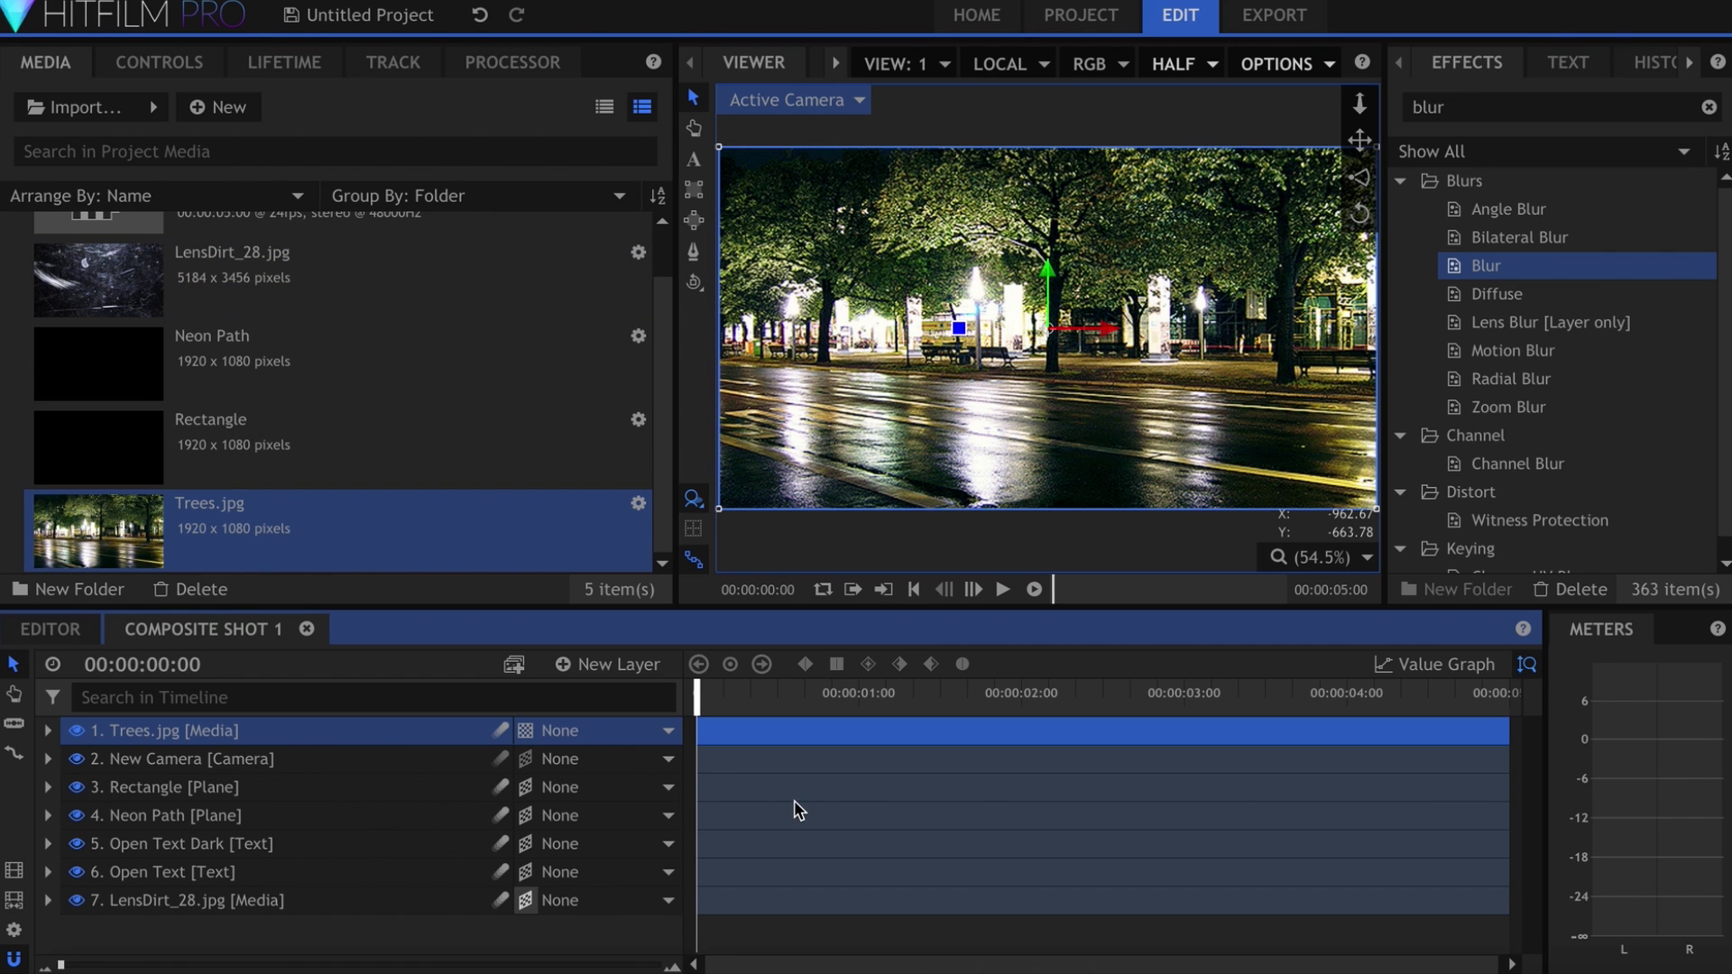
{"action": "left_click", "coordinate": [1709, 107]}
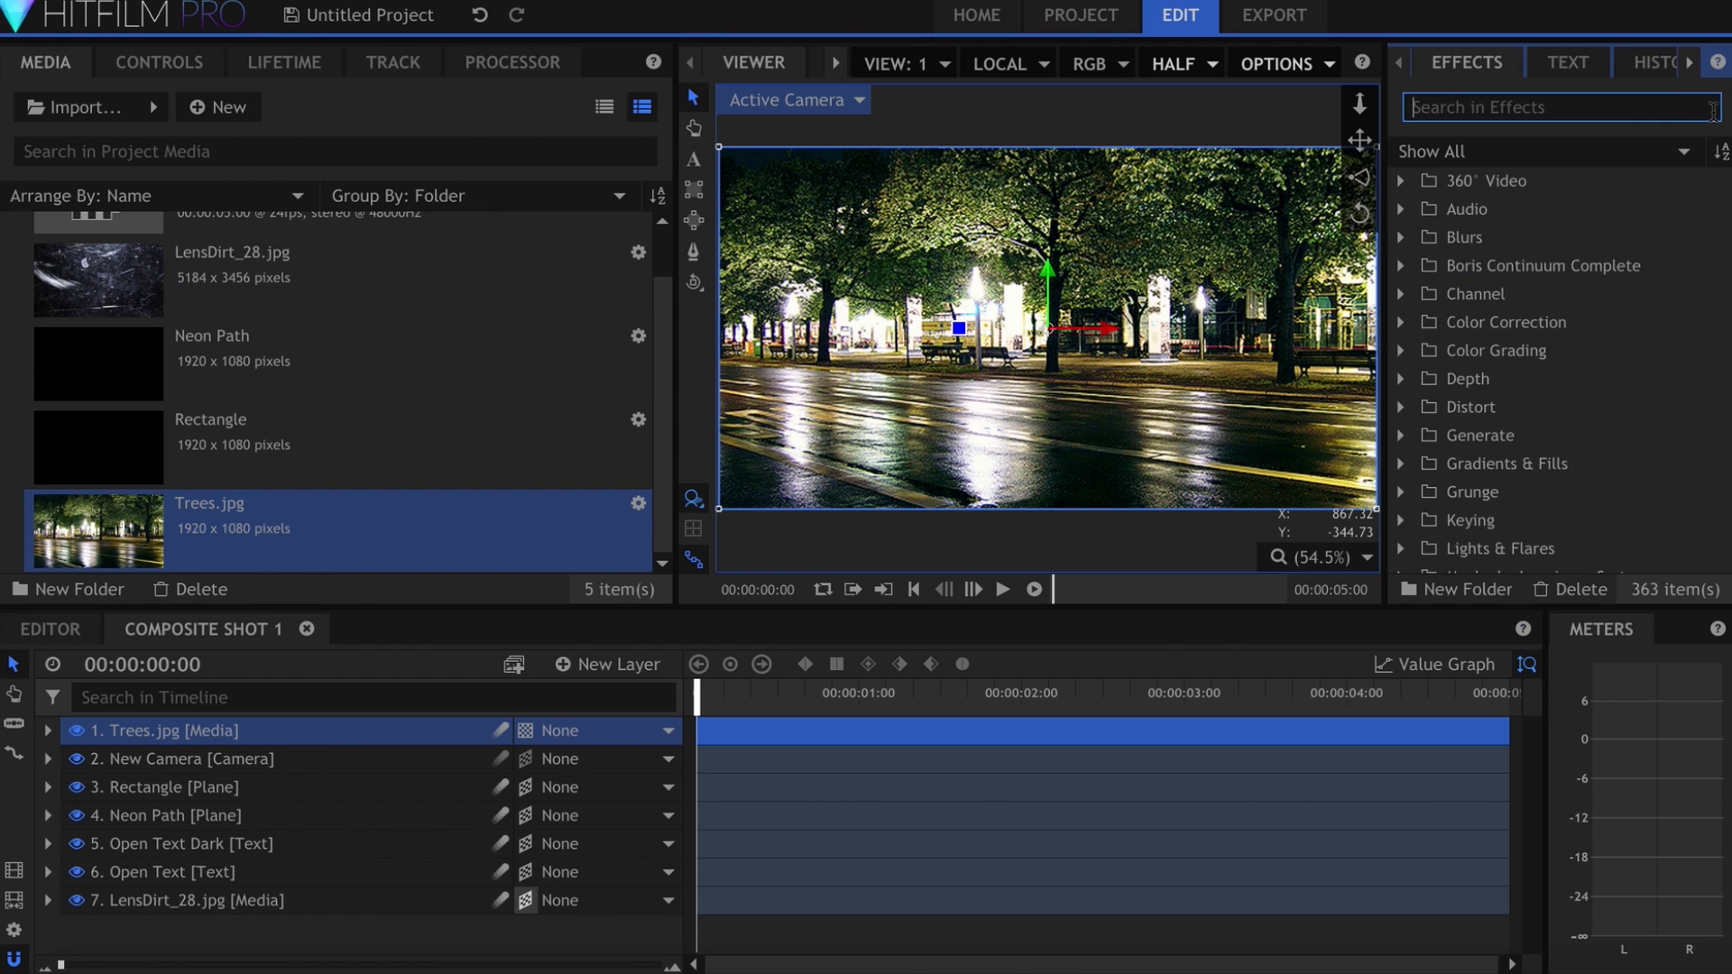
{"action": "type", "text": "360"}
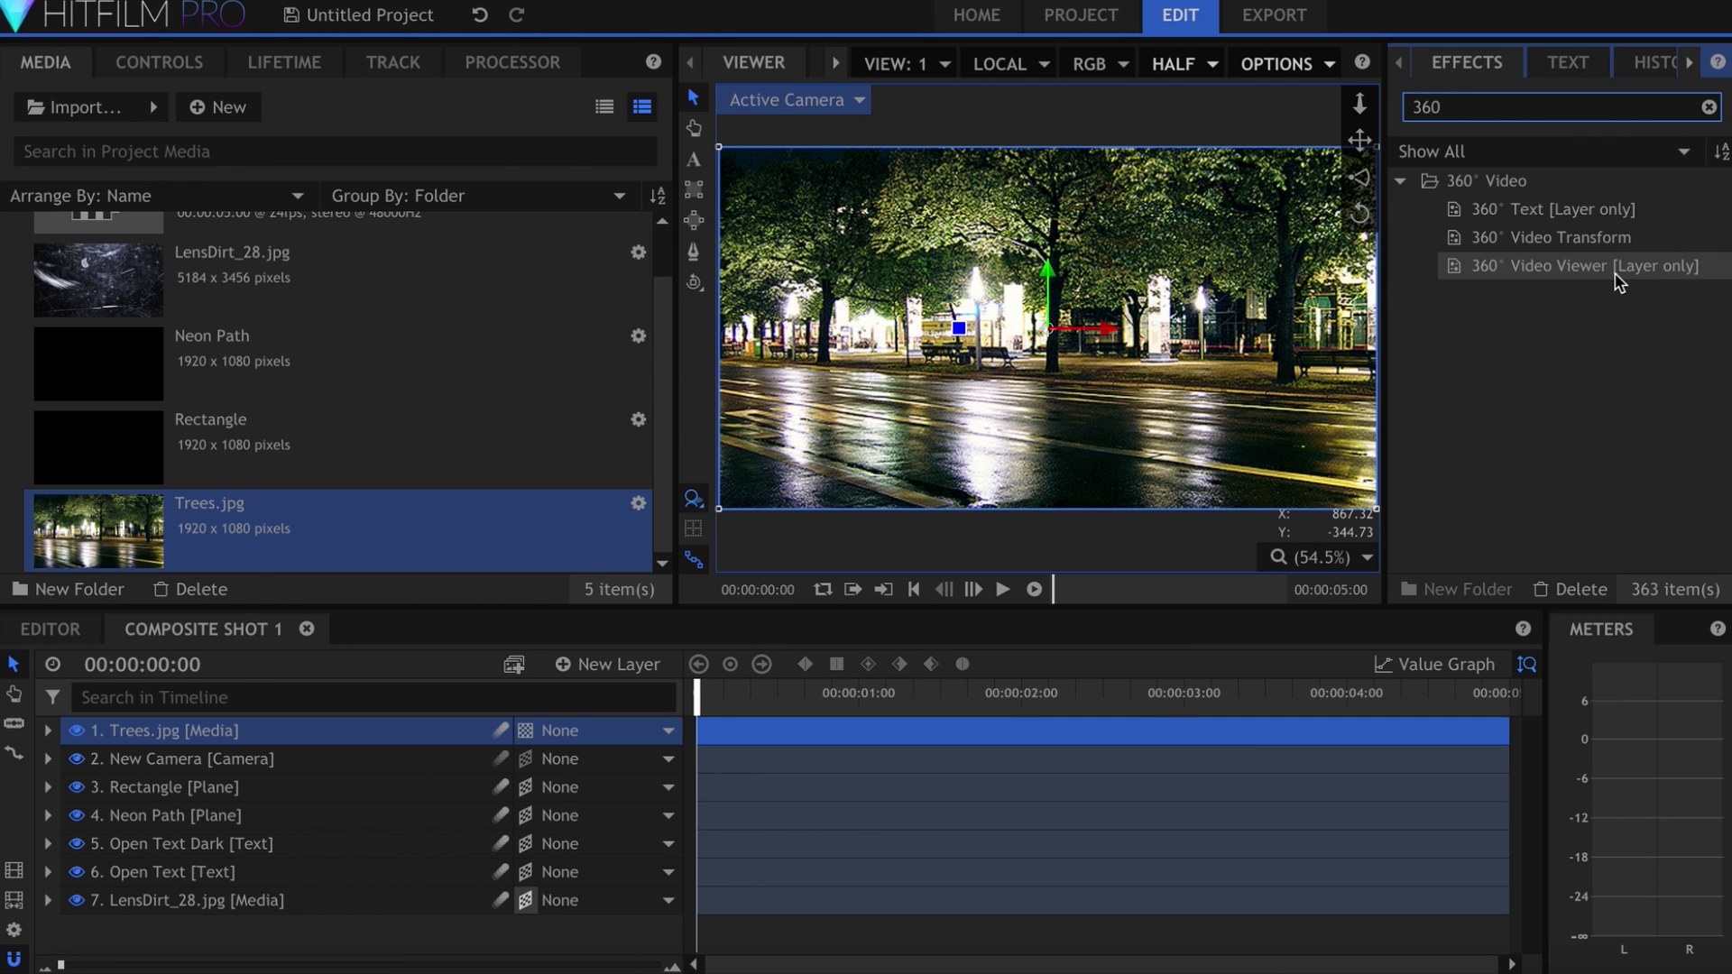
{"action": "left_click_drag", "start_coordinate": [332, 708], "coordinate": [340, 732]}
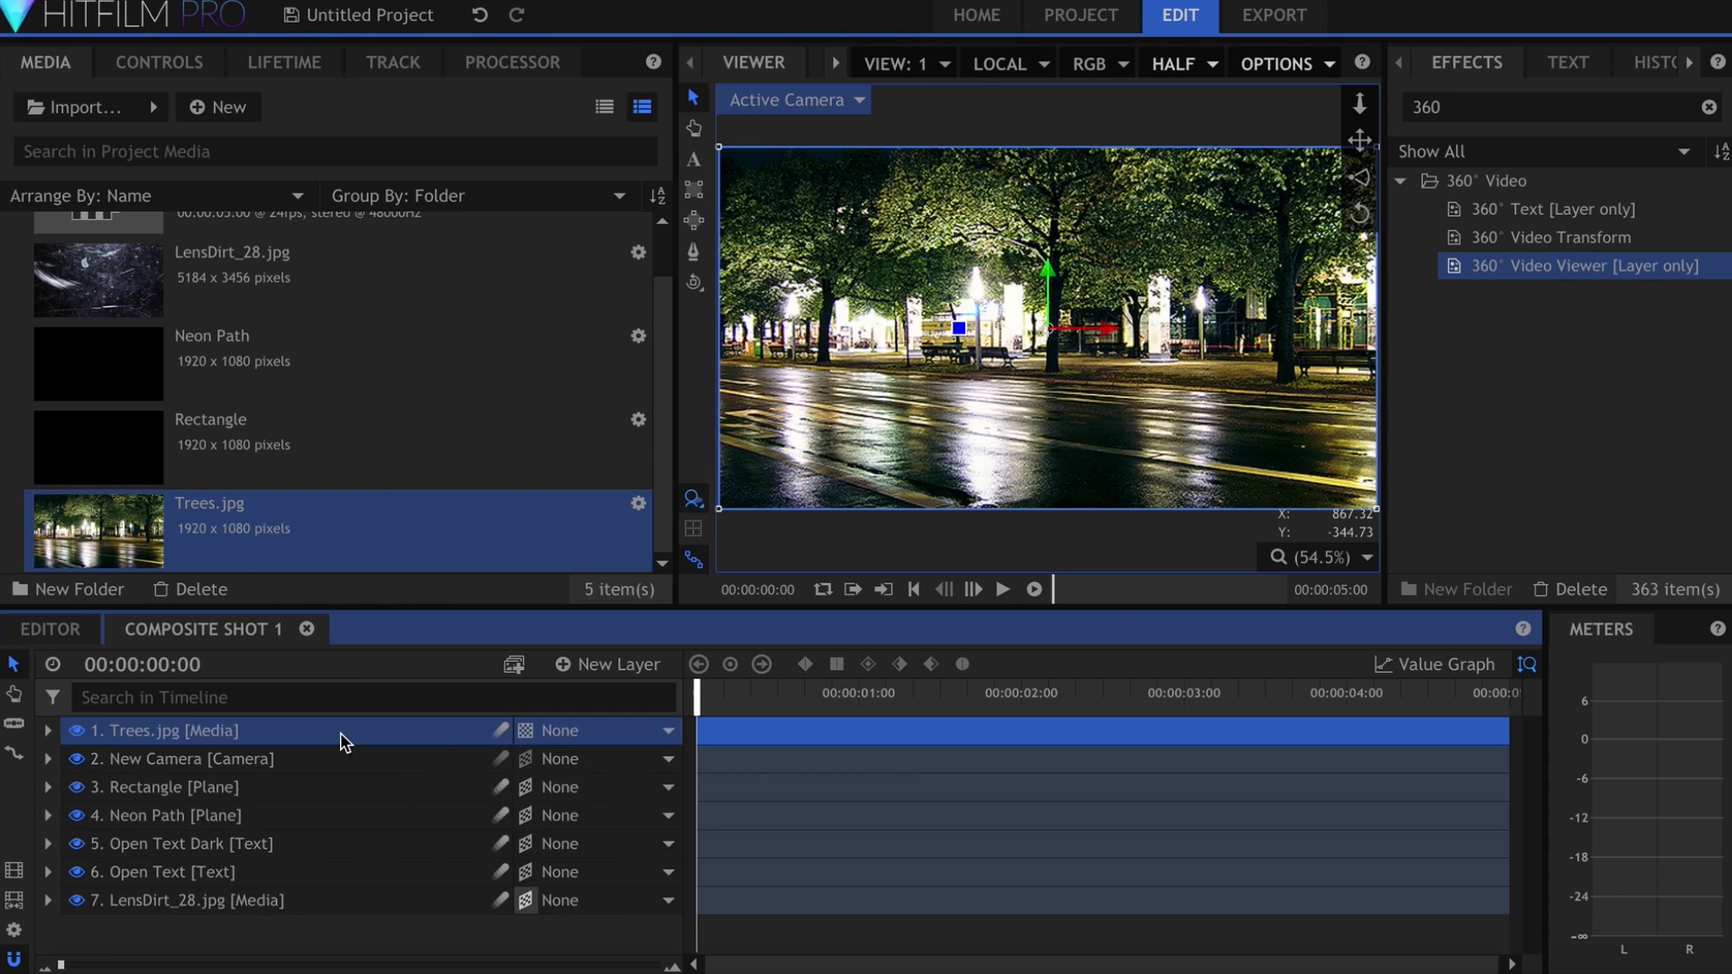
- Adjust the 360° Video Viewer on Trees.jpg to show a wider area of the image, with the view shifting over the shot
{"action": "left_click", "coordinate": [159, 62]}
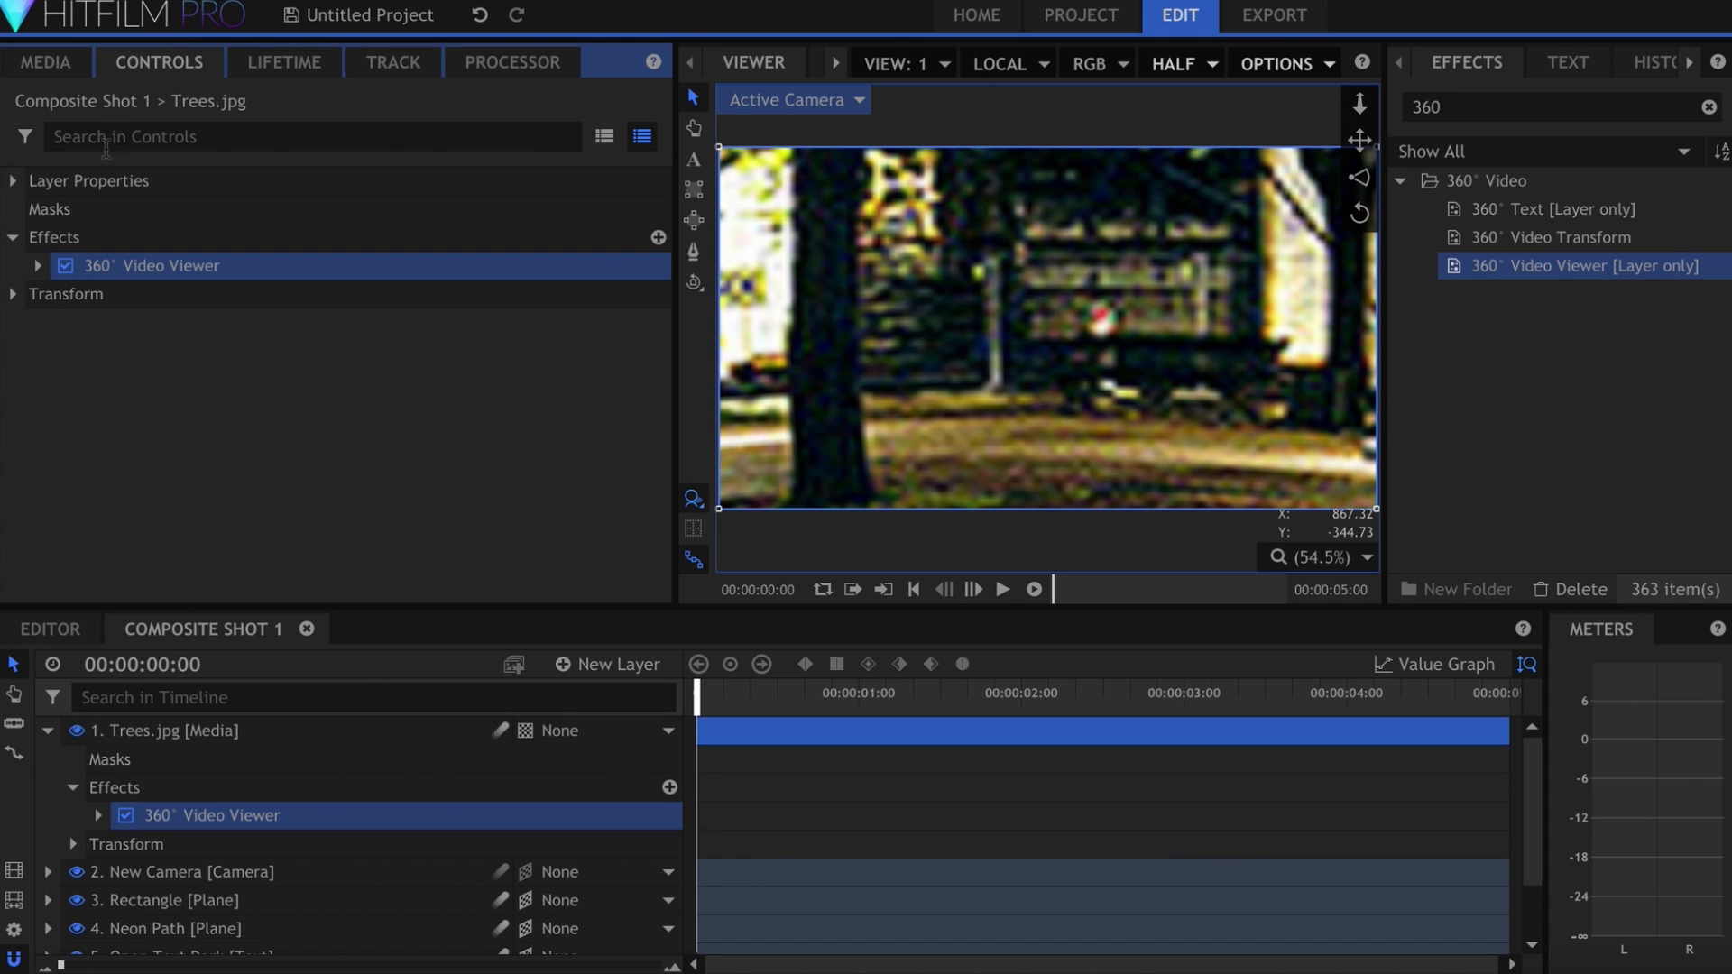
{"action": "left_click", "coordinate": [38, 265]}
{"action": "left_click_drag", "start_coordinate": [619, 407], "coordinate": [630, 428]}
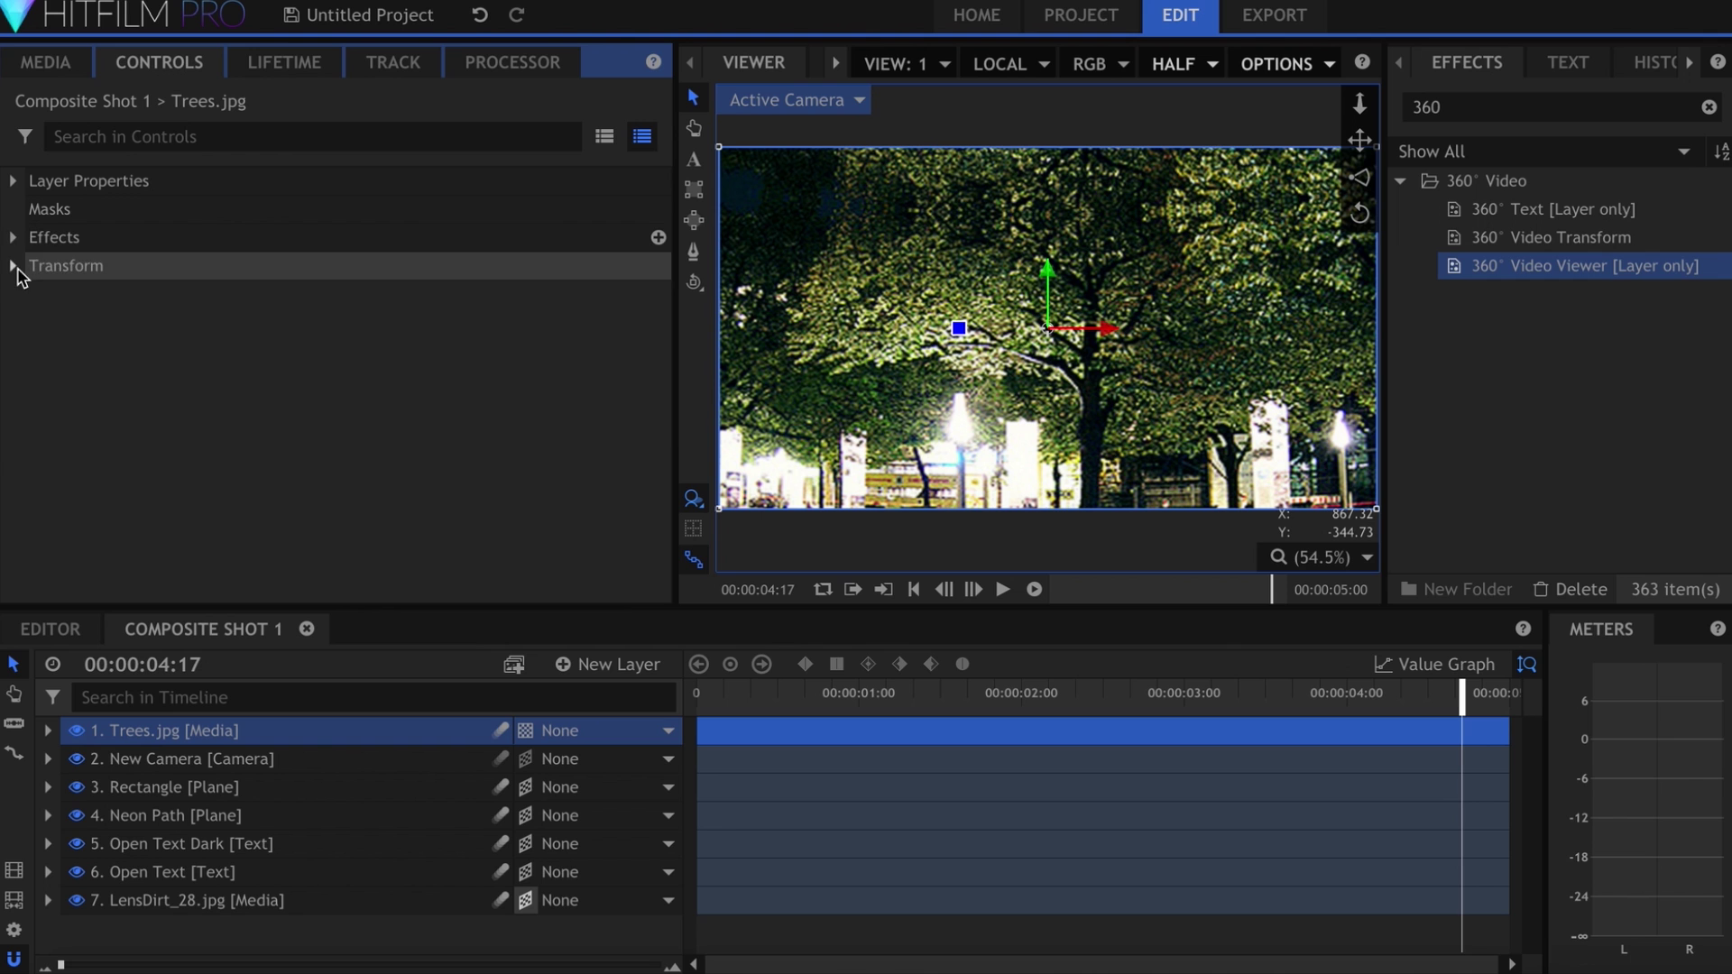
- Set the Trees.jpg layer's opacity to 15%
{"action": "left_click", "coordinate": [12, 265]}
{"action": "left_click", "coordinate": [629, 294]}
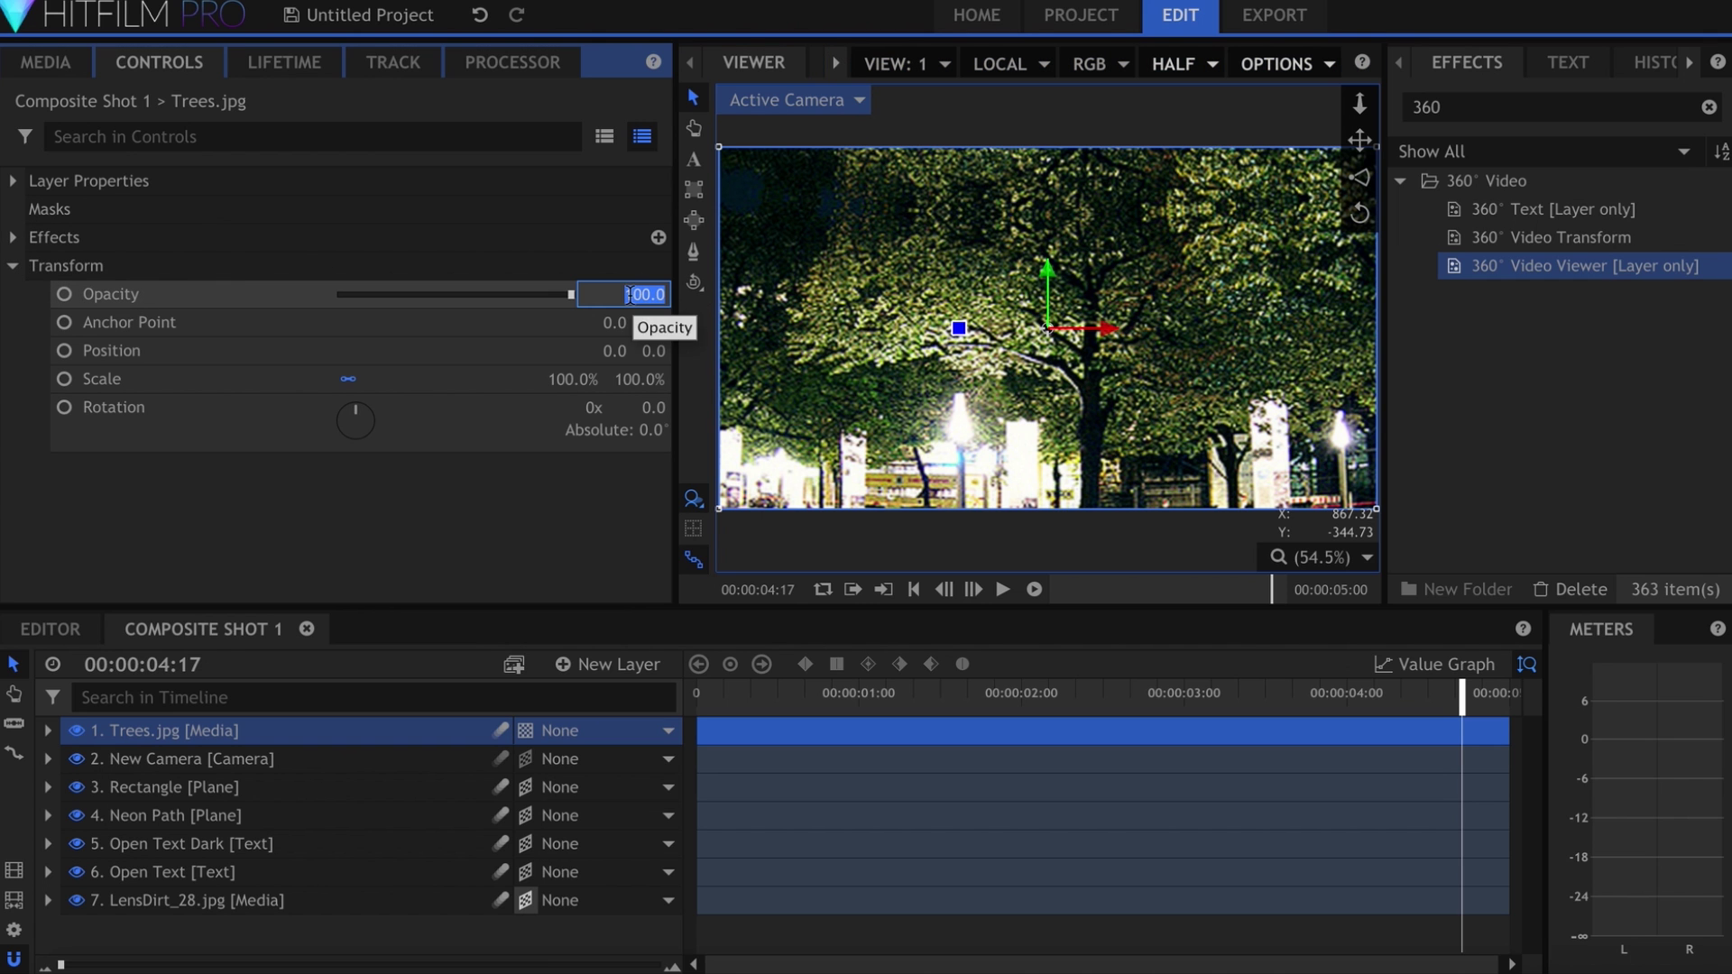
{"action": "type", "text": "15"}
{"action": "key", "text": "Return"}
- Play back the shot from the start and set the Trees.jpg layer's opacity to 10%
{"action": "key", "text": "Home"}
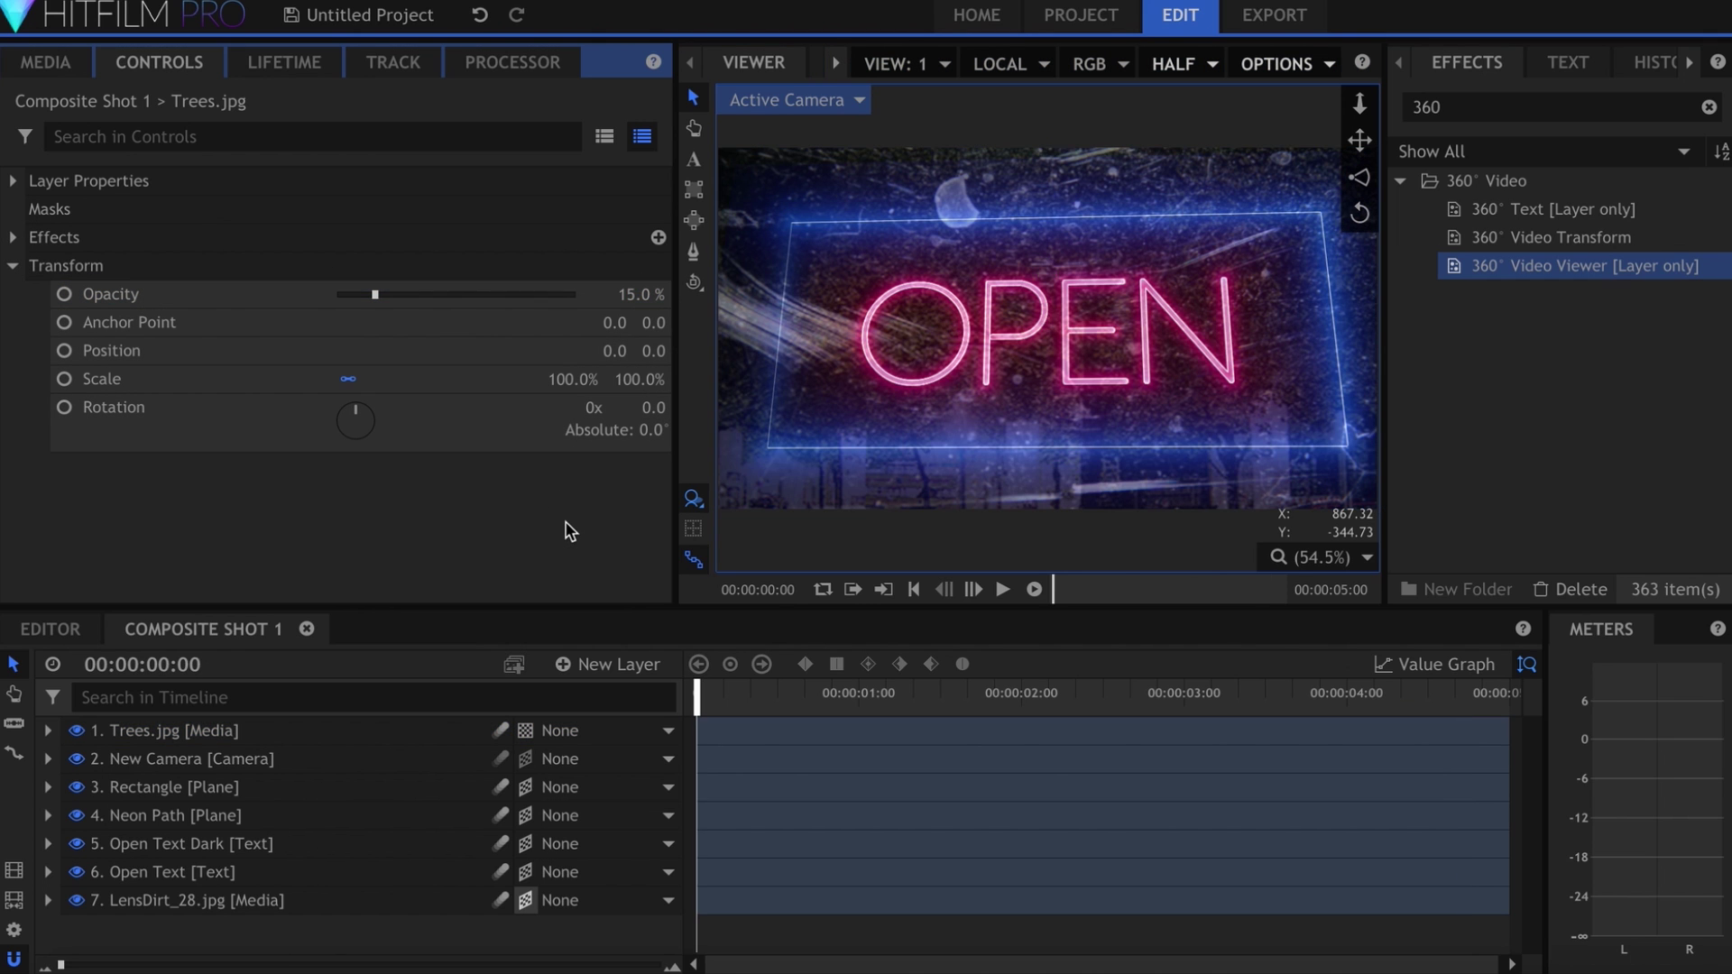
{"action": "key", "text": "space"}
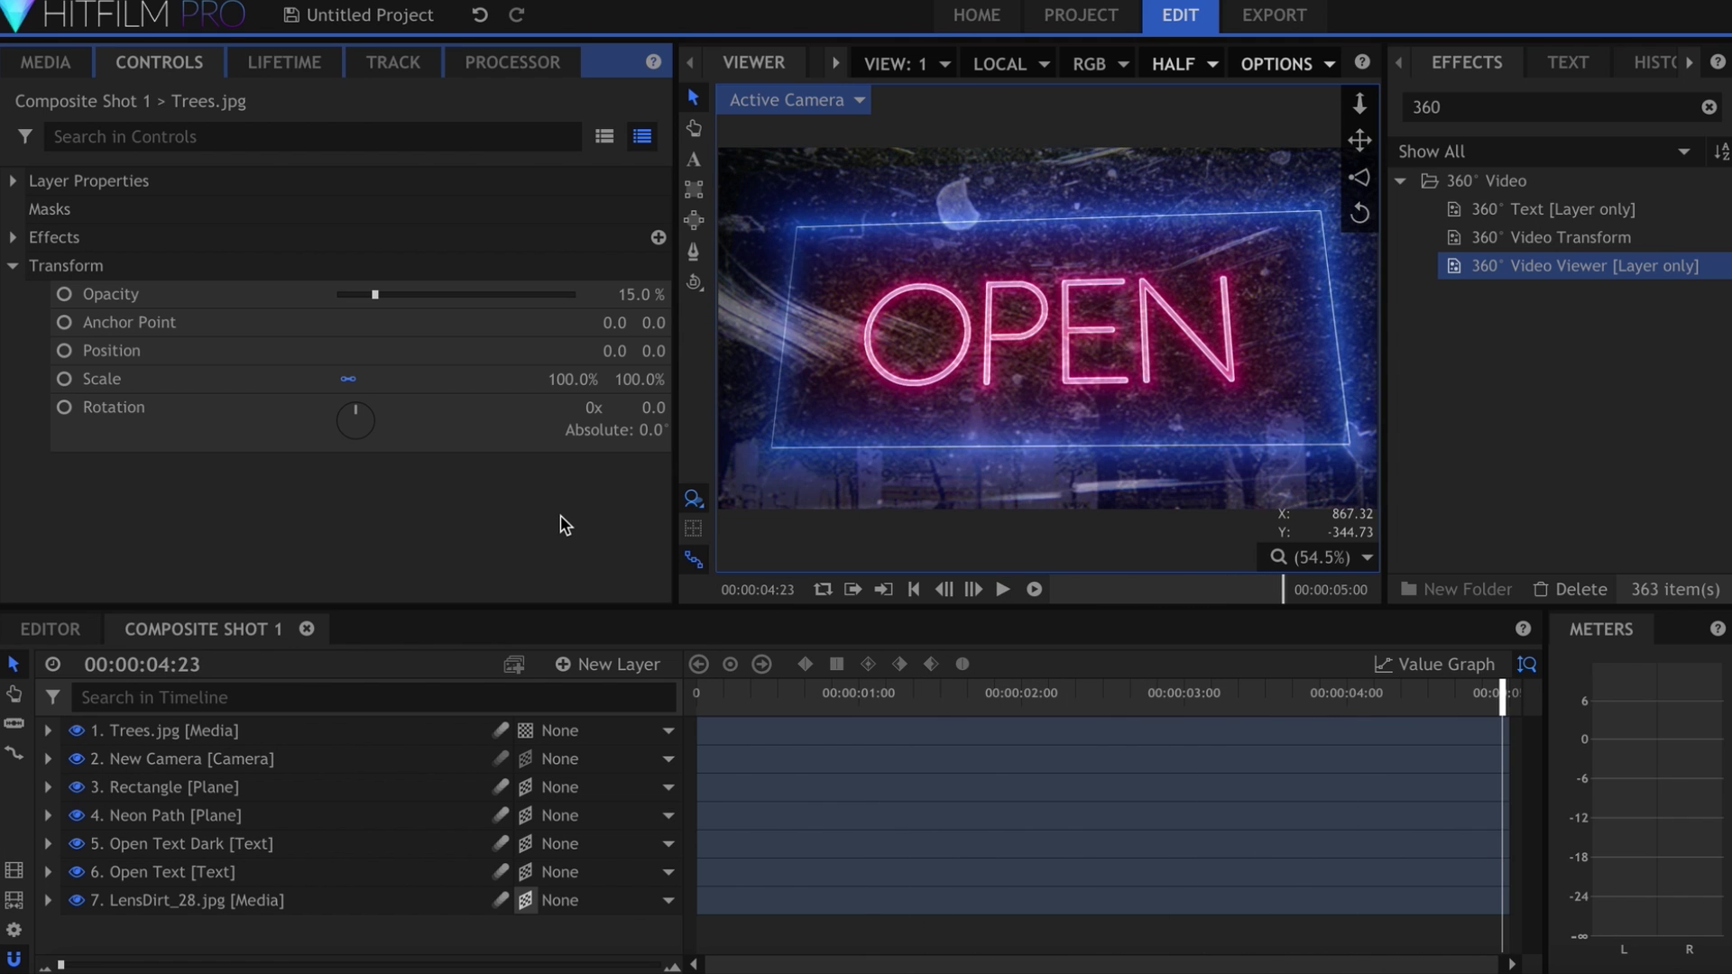
{"action": "type", "text": "10"}
{"action": "key", "text": "Return"}
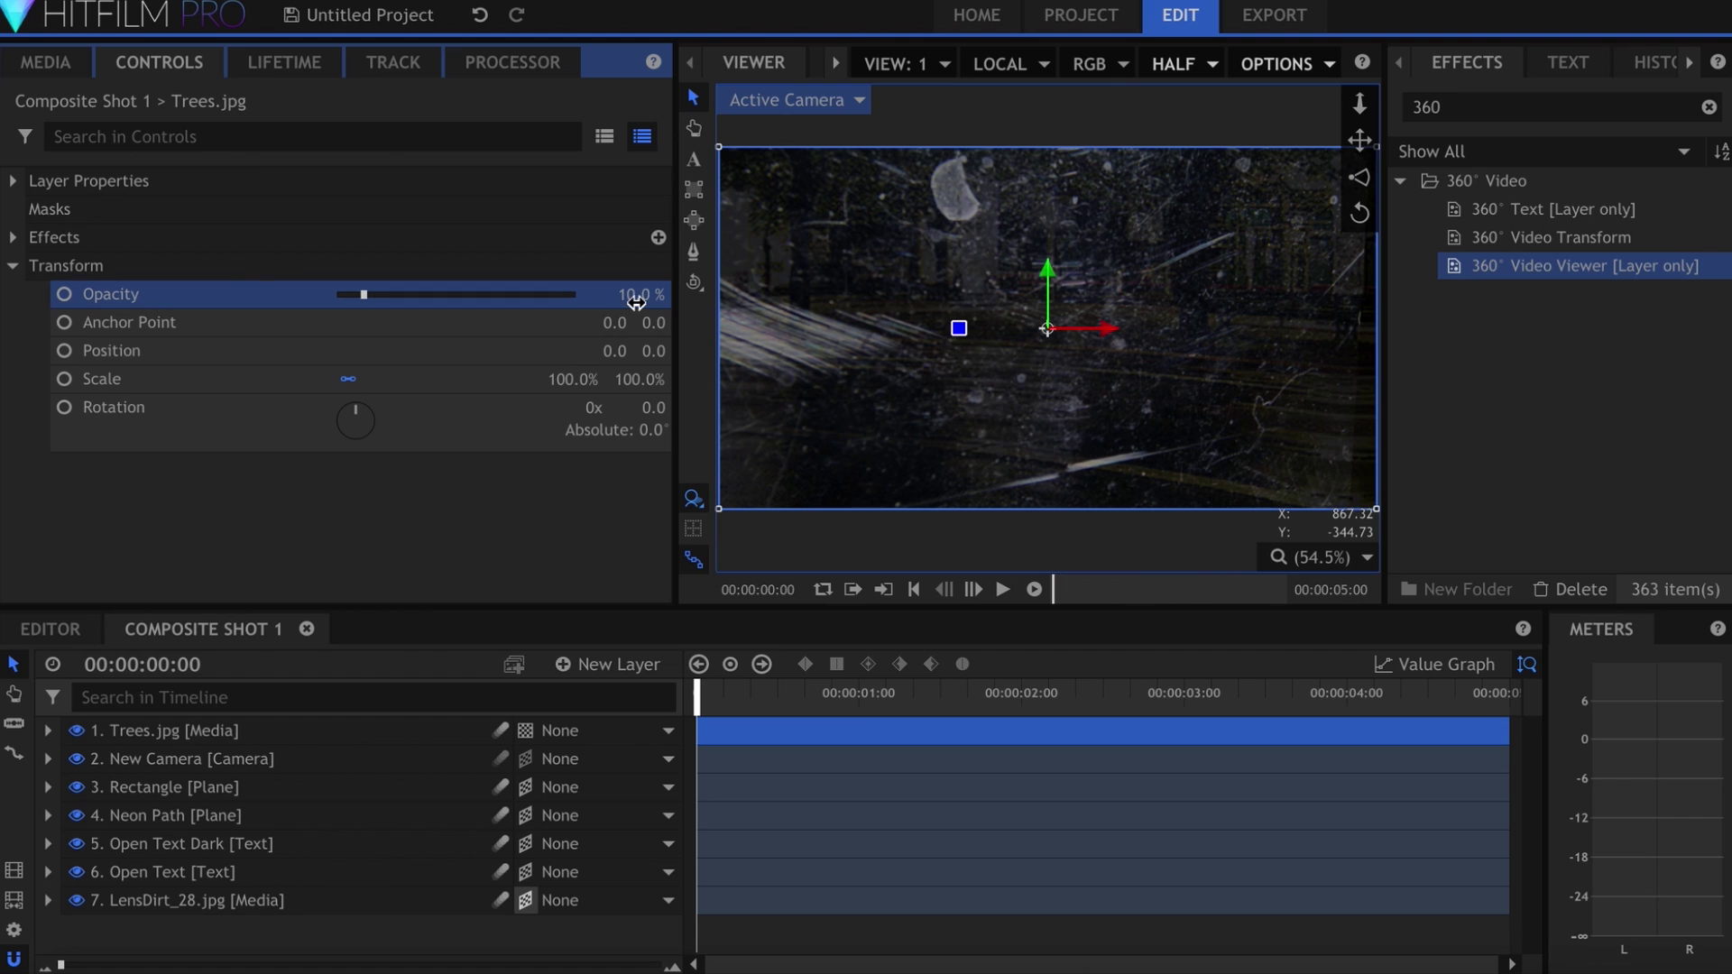
- Apply the Blur effect to the Trees.jpg layer and move it above 360° Video Viewer in the effect order
{"action": "double_click", "coordinate": [1480, 108]}
{"action": "type", "text": "blur"}
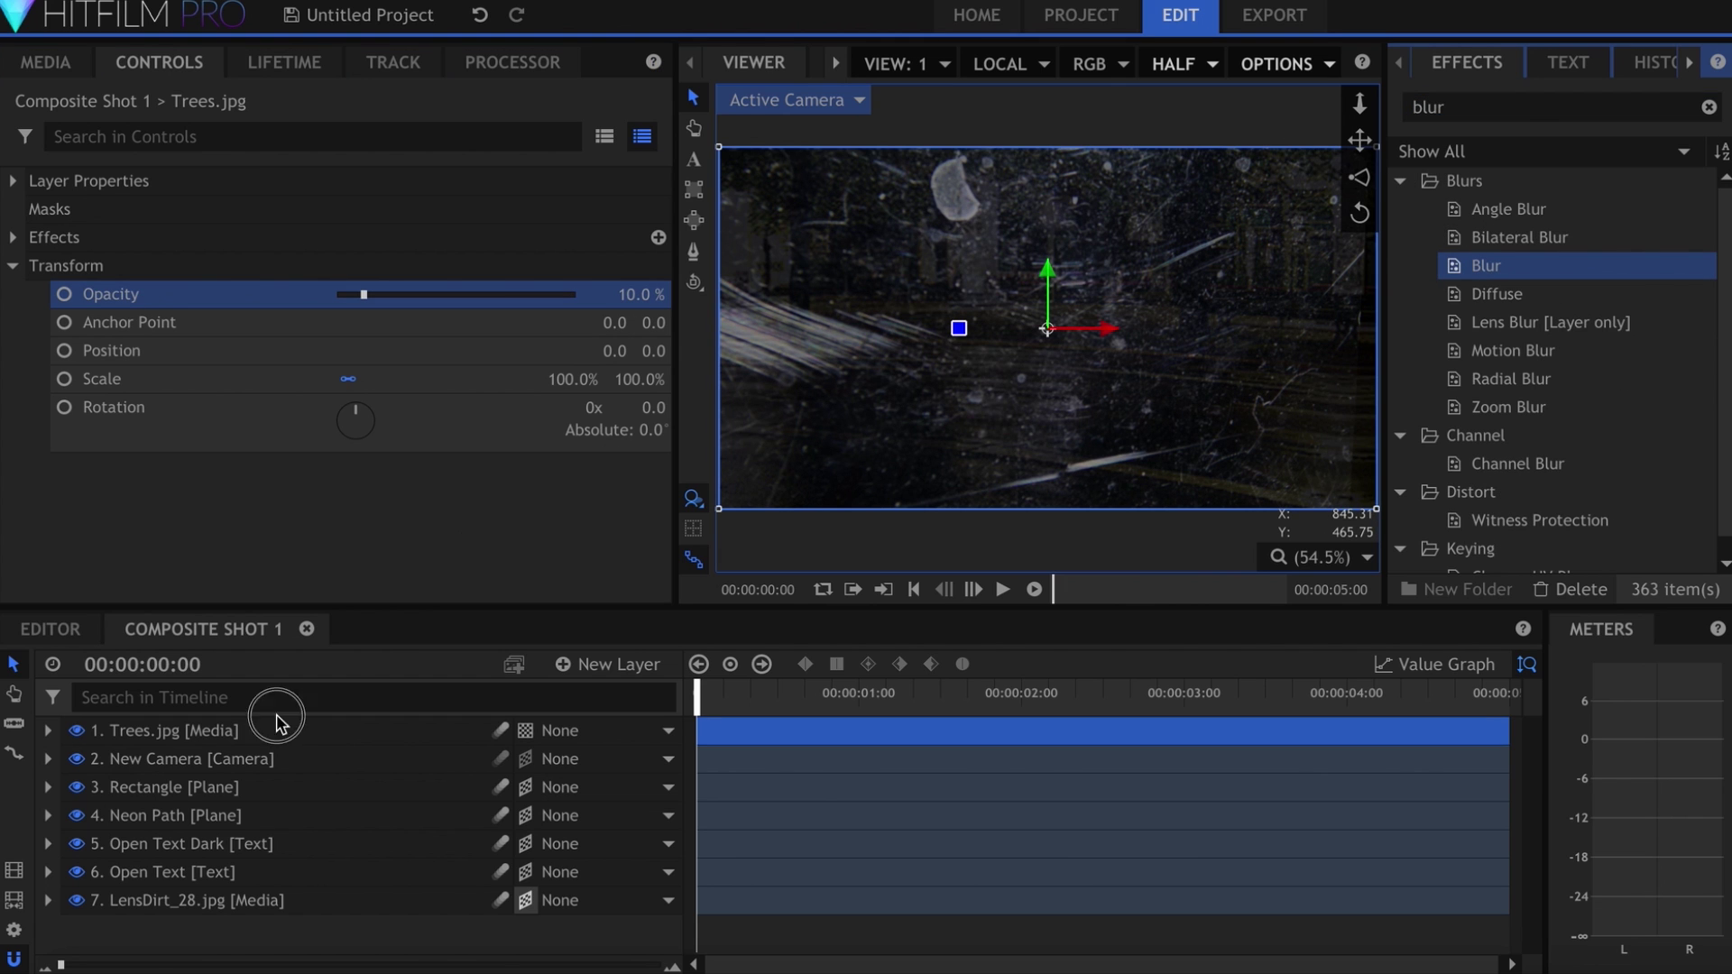
{"action": "left_click_drag", "start_coordinate": [278, 722], "coordinate": [244, 727]}
{"action": "left_click", "coordinate": [37, 272]}
{"action": "left_click_drag", "start_coordinate": [108, 292], "coordinate": [112, 262]}
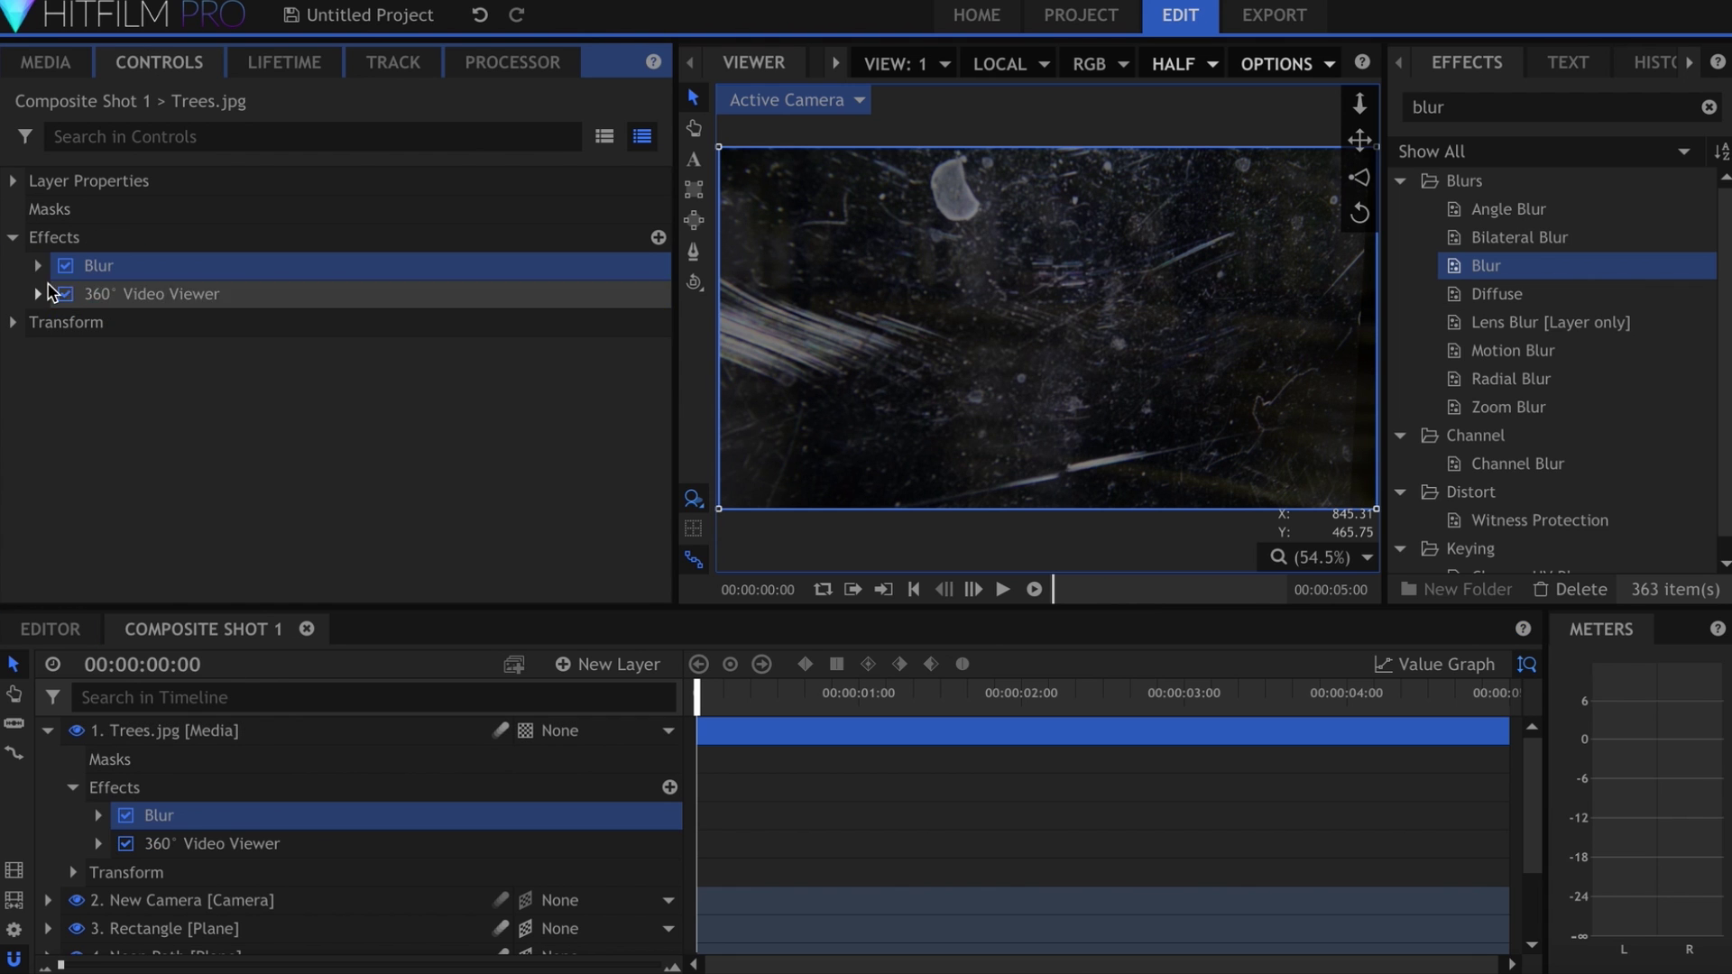